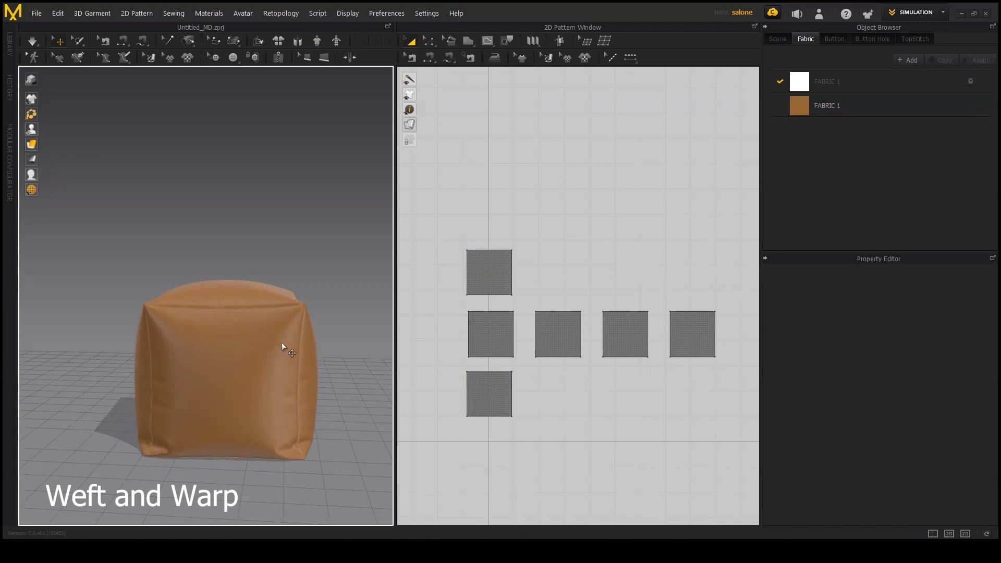
- View the cube from a lower angle and select its front panel to show its properties
mouse_move(284, 336)
right_down()
mouse_move(304, 305)
mouse_move(284, 340)
right_up()
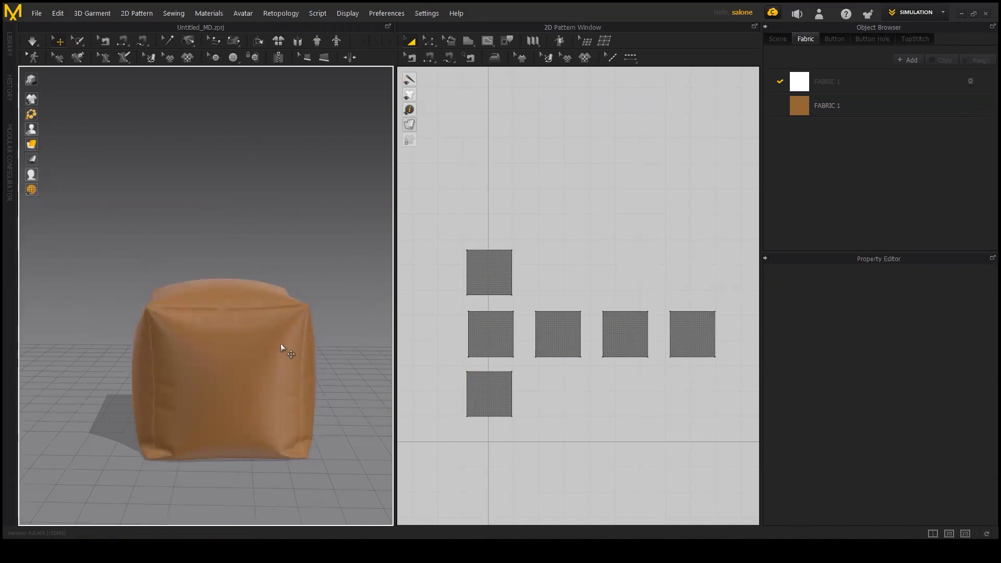
click(281, 345)
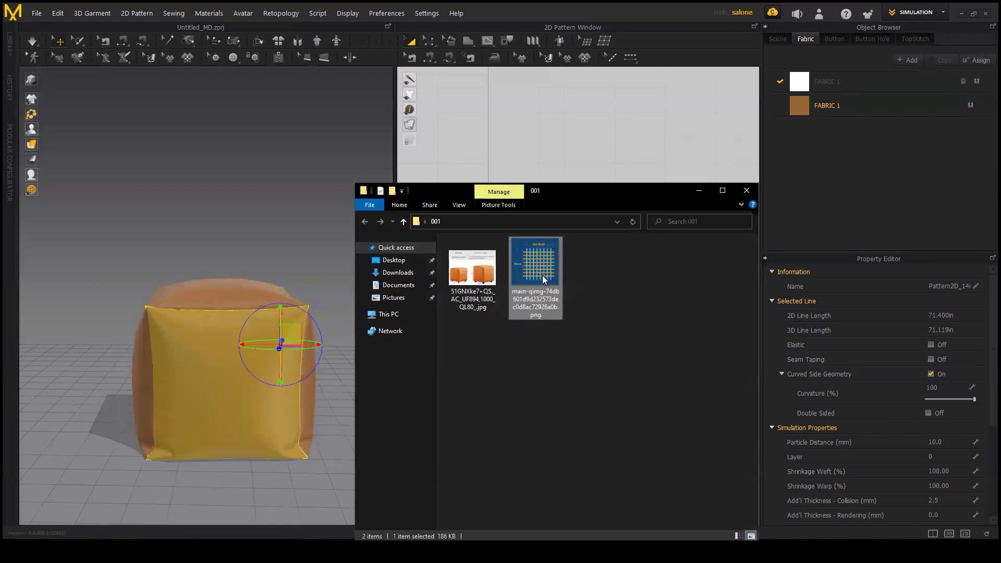
double_click(542, 274)
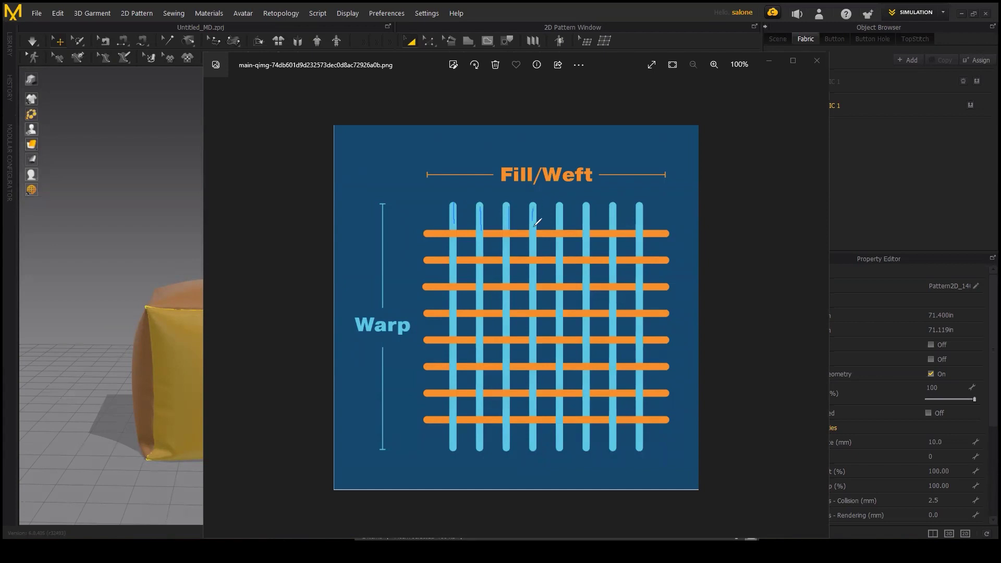
drag(562, 205, 561, 225)
mouse_move(607, 148)
mouse_down()
mouse_move(603, 140)
mouse_move(607, 156)
mouse_up()
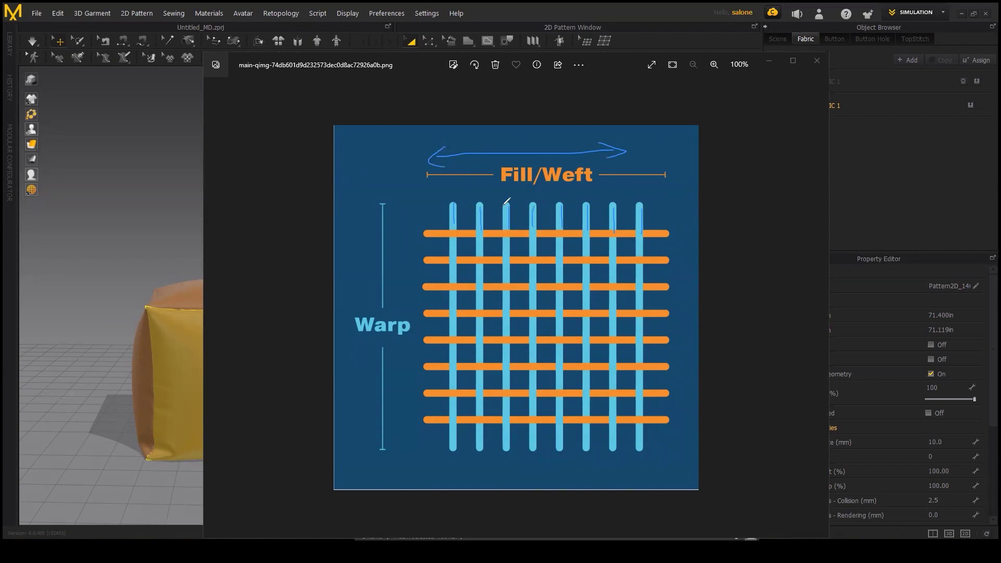
drag(408, 203, 407, 459)
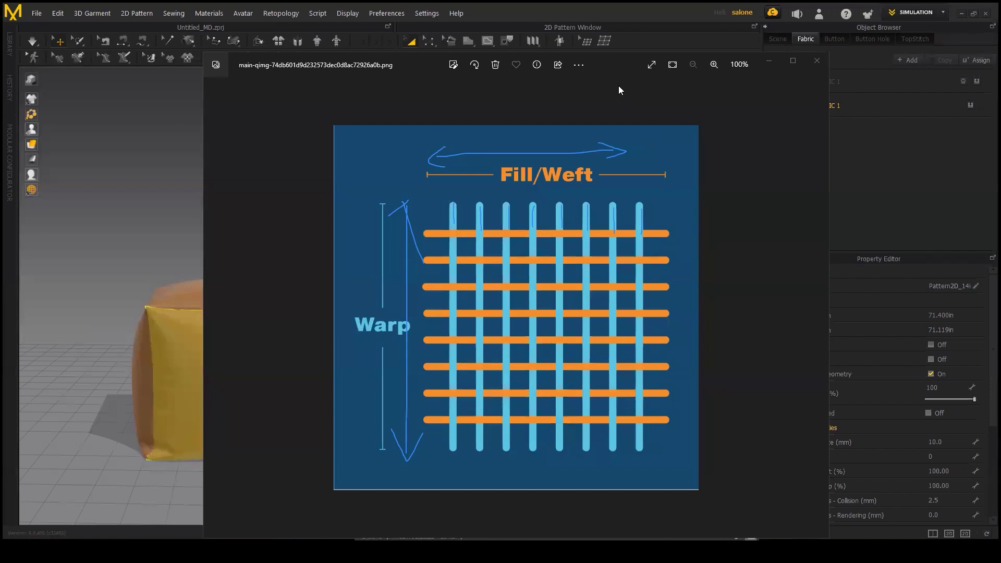
click(817, 61)
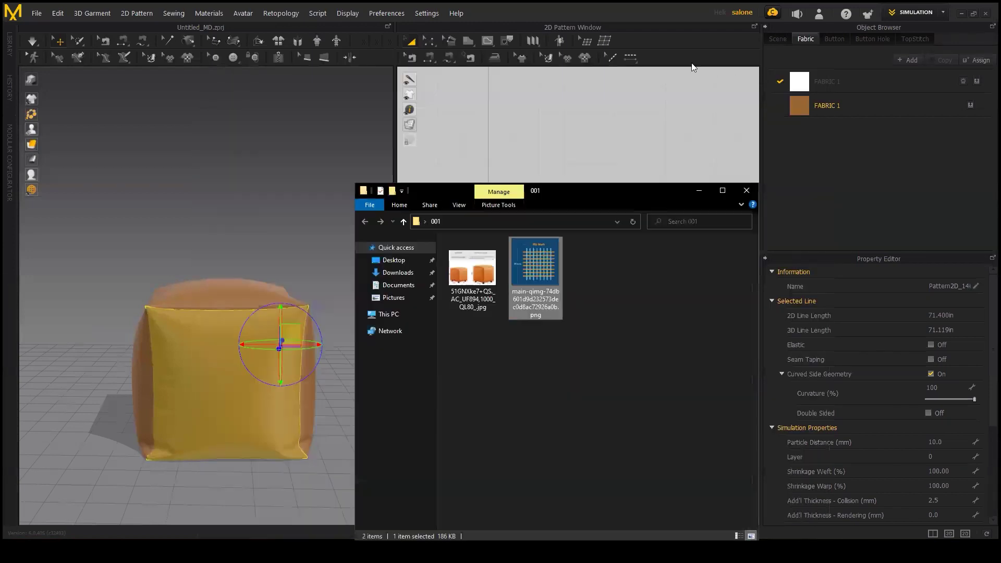
- Close the file browser and shift the 2D pattern layout to the left
click(635, 130)
scroll(607, 167, down, 2)
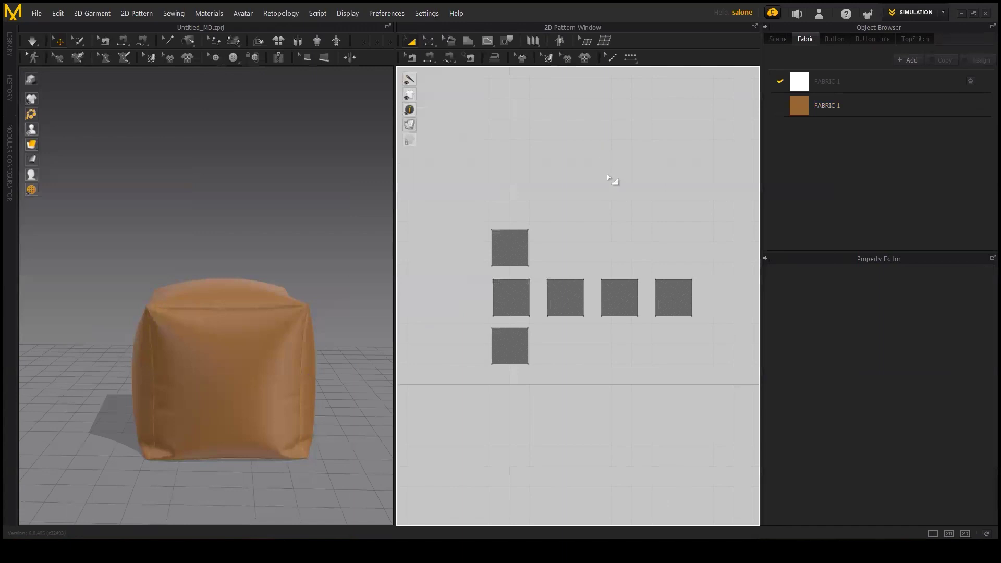
right_drag(610, 179, 536, 197)
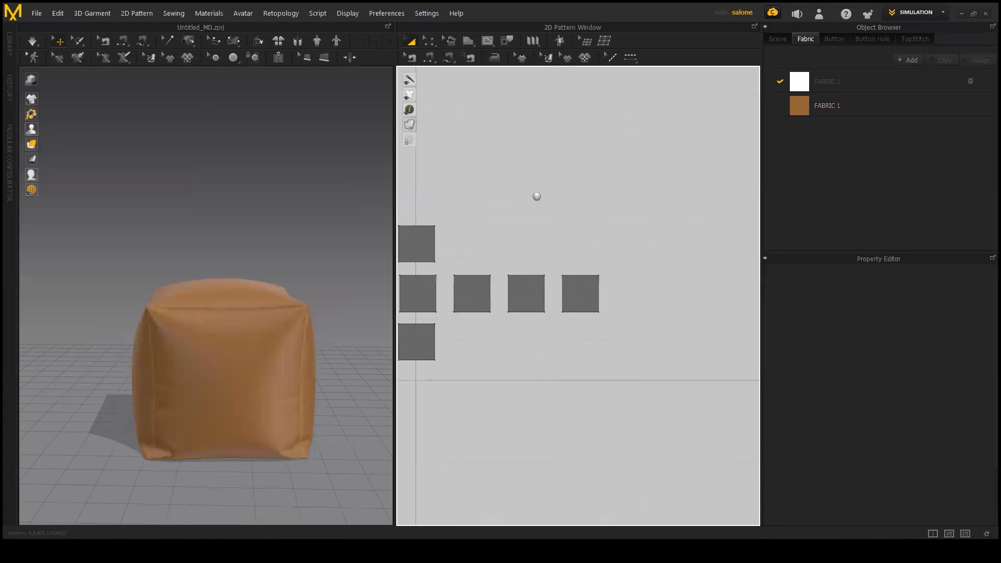
- Draw a large square rectangle pattern to the right of the six cube panels
click(471, 40)
click(474, 56)
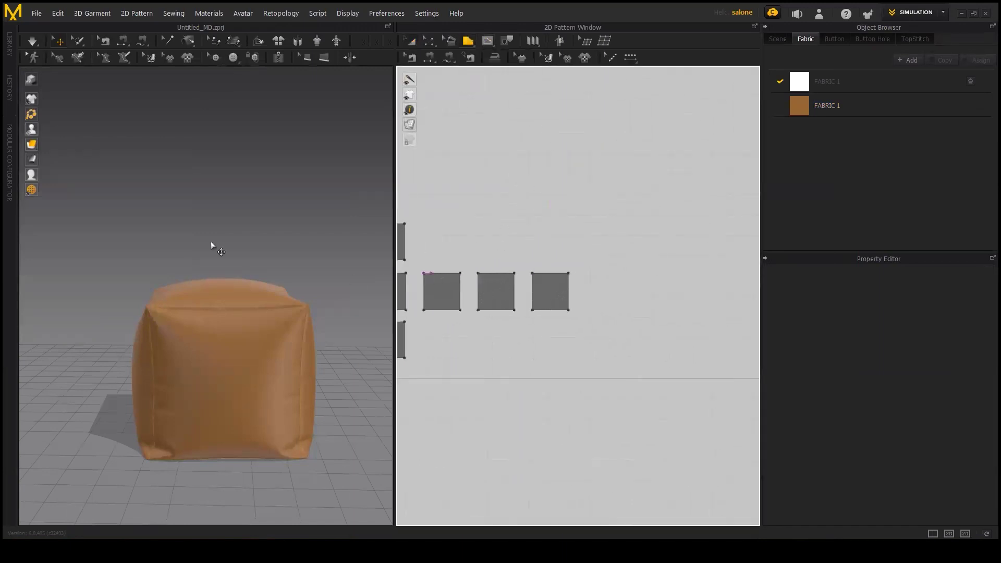
scroll(211, 245, down, 3)
scroll(172, 242, down, 2)
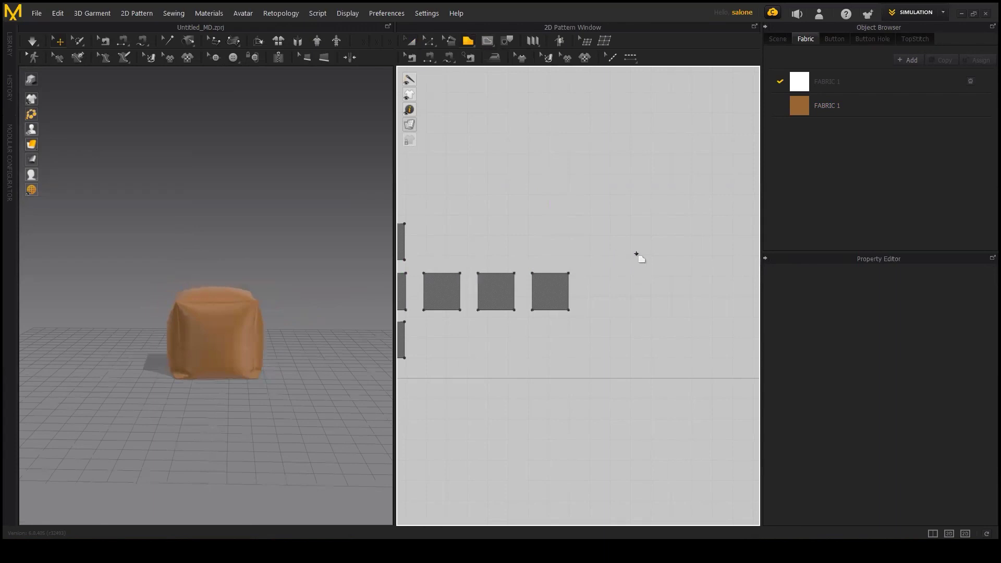
right_drag(635, 254, 584, 258)
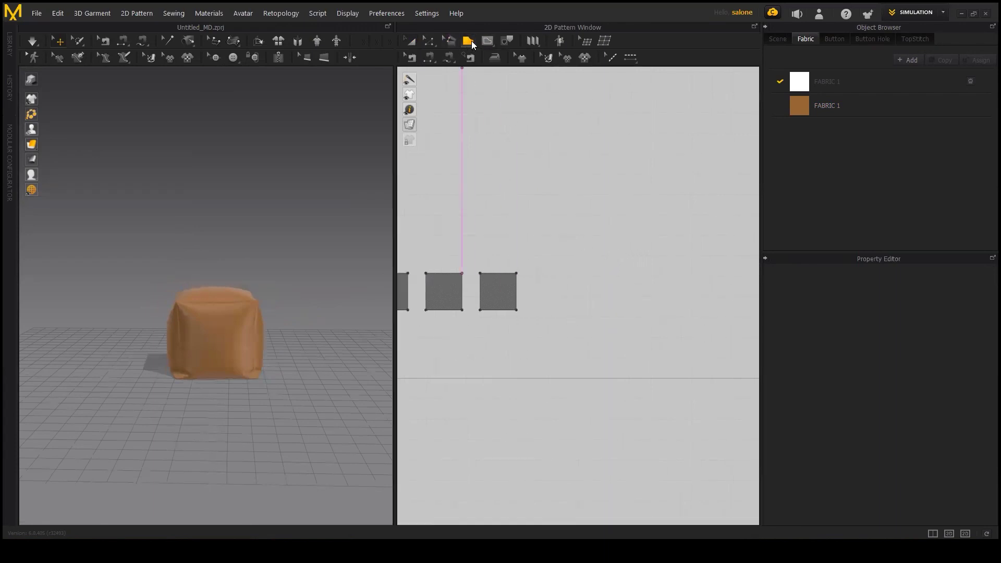
click(471, 41)
click(483, 67)
drag(612, 235, 675, 306)
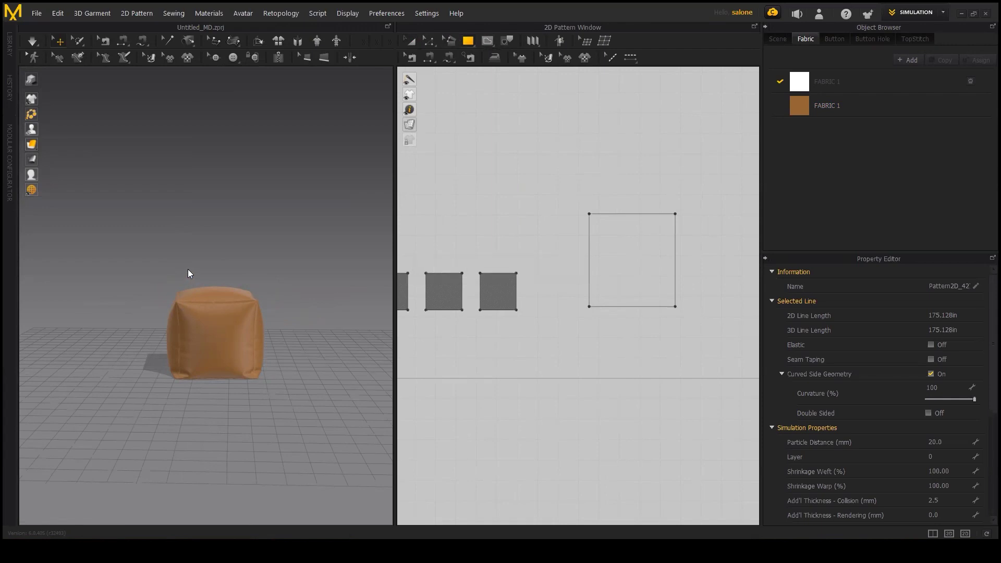
- Orbit and pan the 3D view so the new square appears beside the cube
scroll(206, 238, down, 2)
right_drag(234, 176, 244, 289)
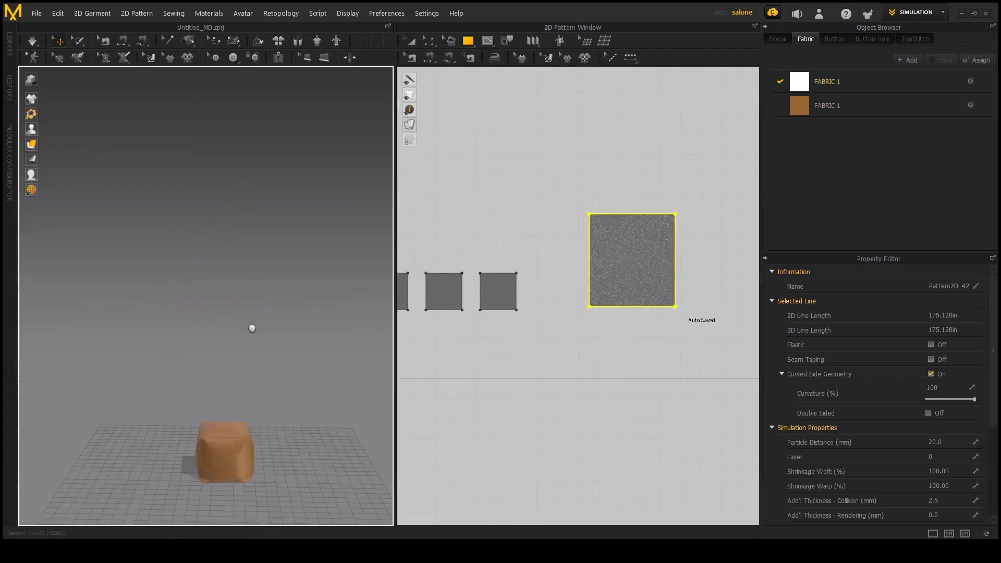
scroll(244, 291, down, 2)
right_drag(245, 312, 362, 354)
middle_drag(363, 355, 179, 344)
scroll(193, 324, up, 2)
scroll(197, 329, up, 2)
scroll(199, 330, down, 2)
mouse_move(198, 331)
right_down()
mouse_move(290, 308)
mouse_move(194, 290)
right_up()
scroll(257, 290, up, 2)
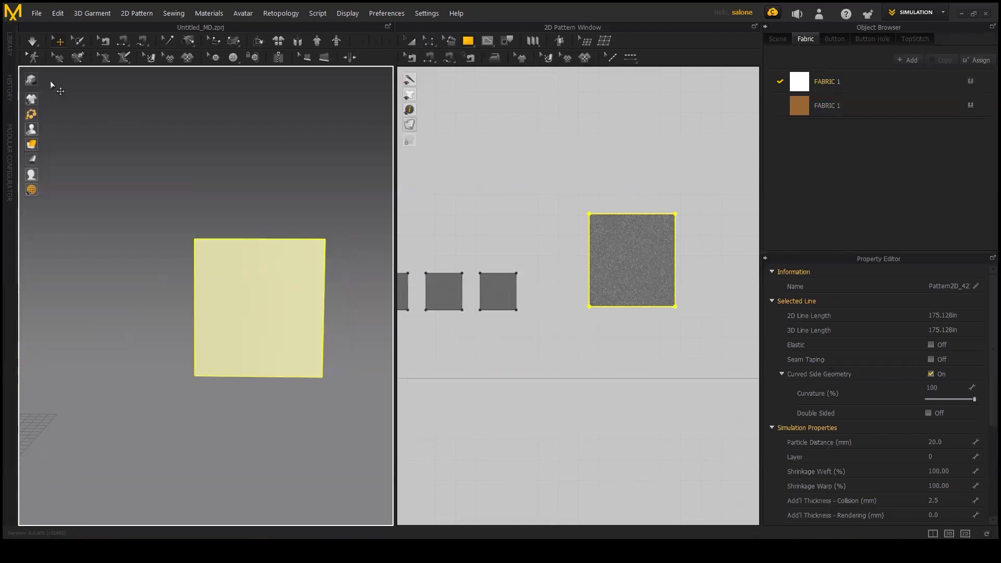
- Pin the new square's top edge with a Pin (Box) selection
click(77, 41)
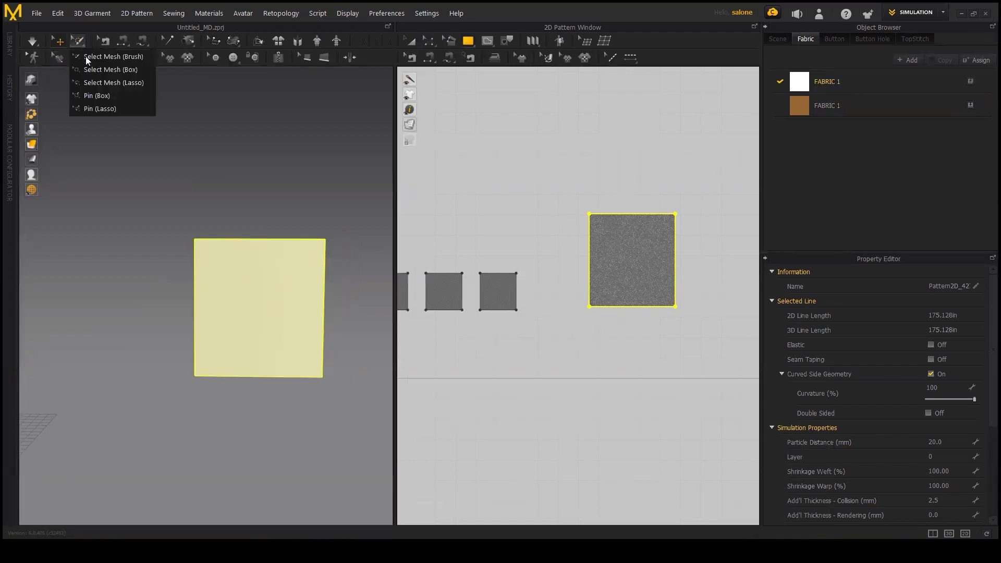
click(91, 95)
drag(568, 189, 686, 217)
scroll(256, 254, up, 2)
- Simulate the pinned square and tug the cloth so it drapes
scroll(256, 254, down, 1)
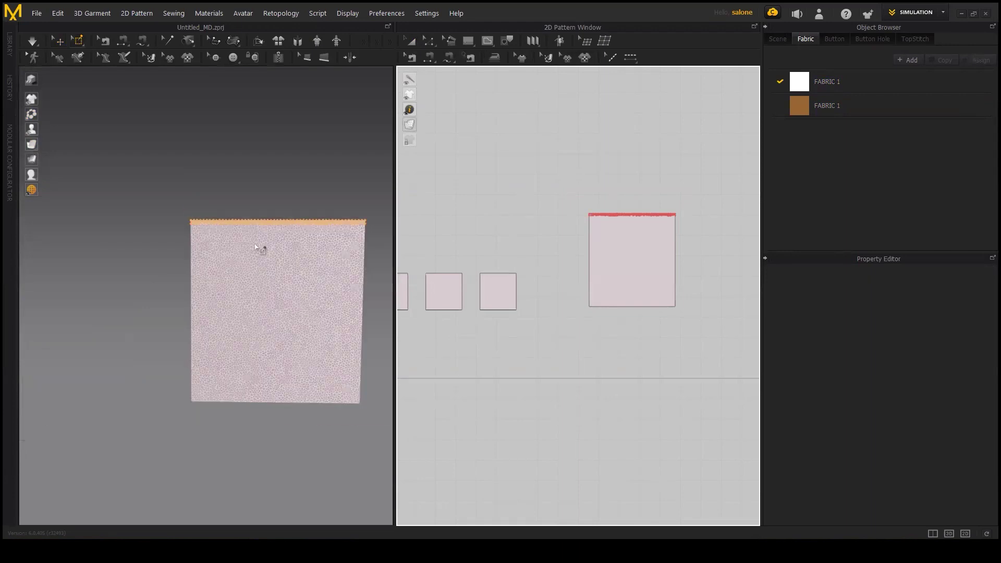
key(space)
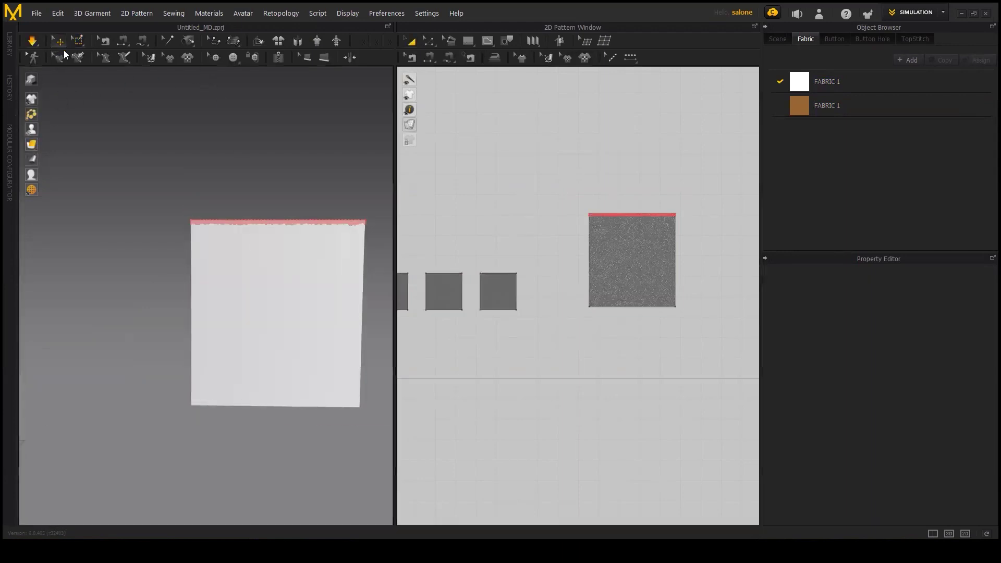
drag(340, 303, 293, 167)
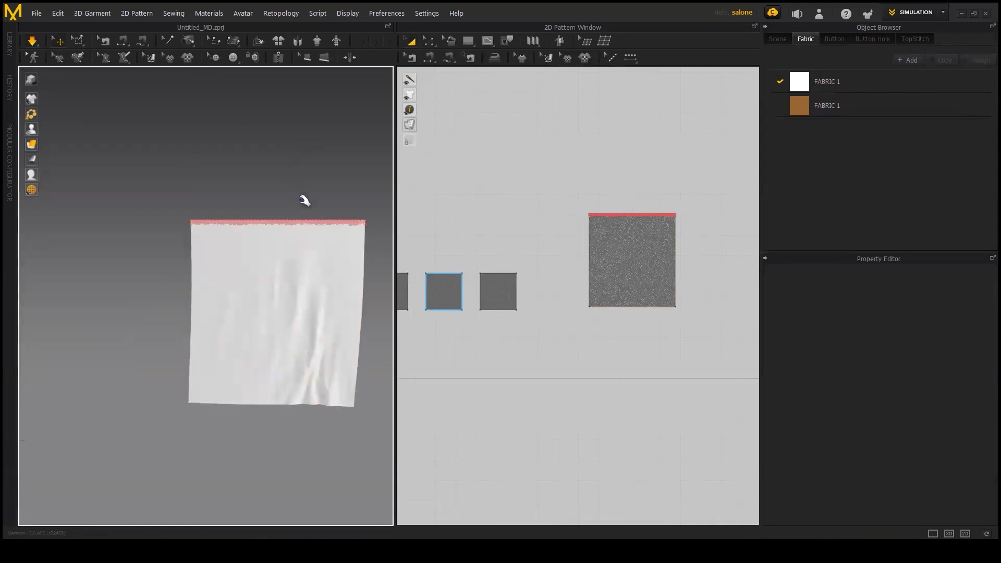
key(space)
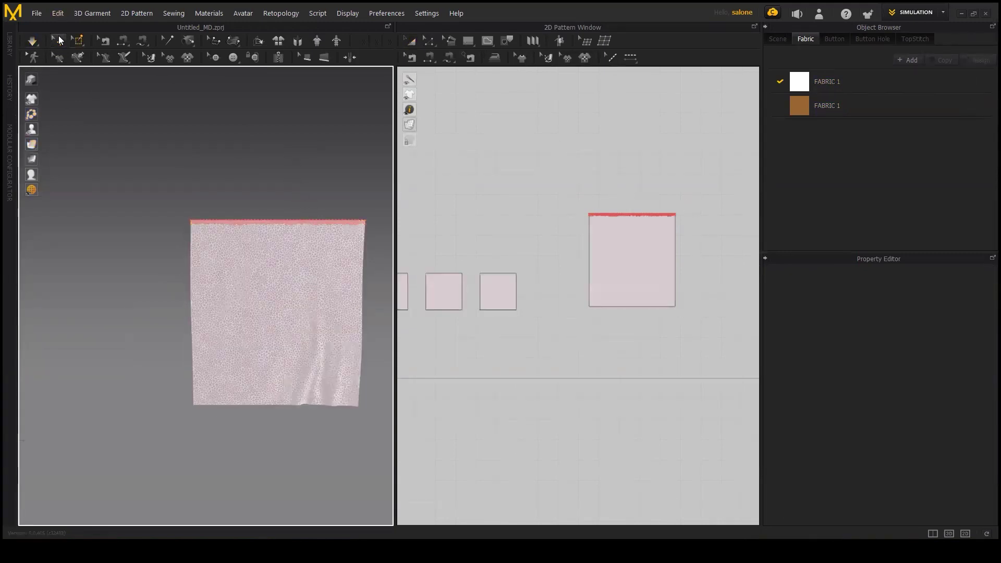
- Set the hanging square's Particle Distance to 40
click(58, 39)
click(337, 307)
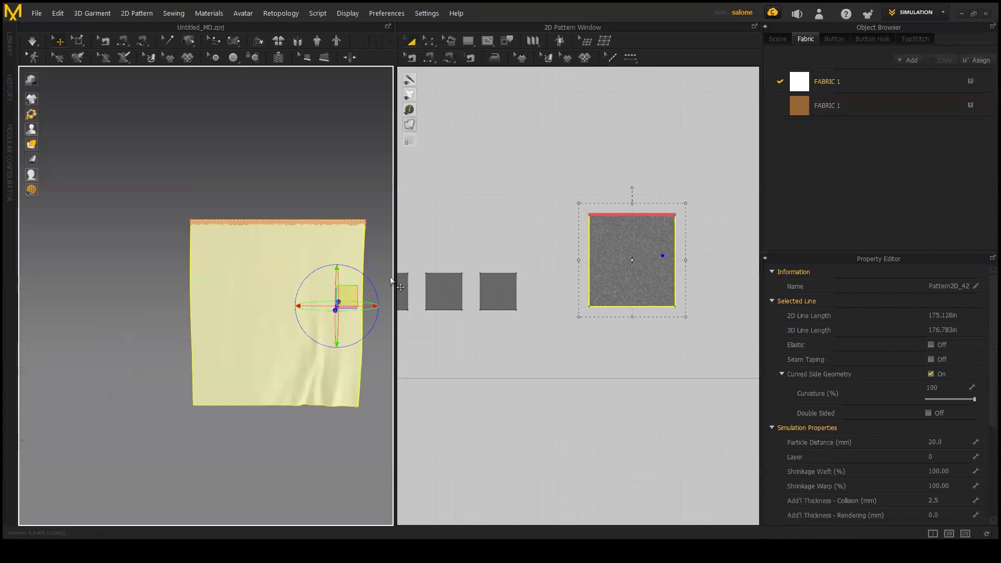
click(947, 441)
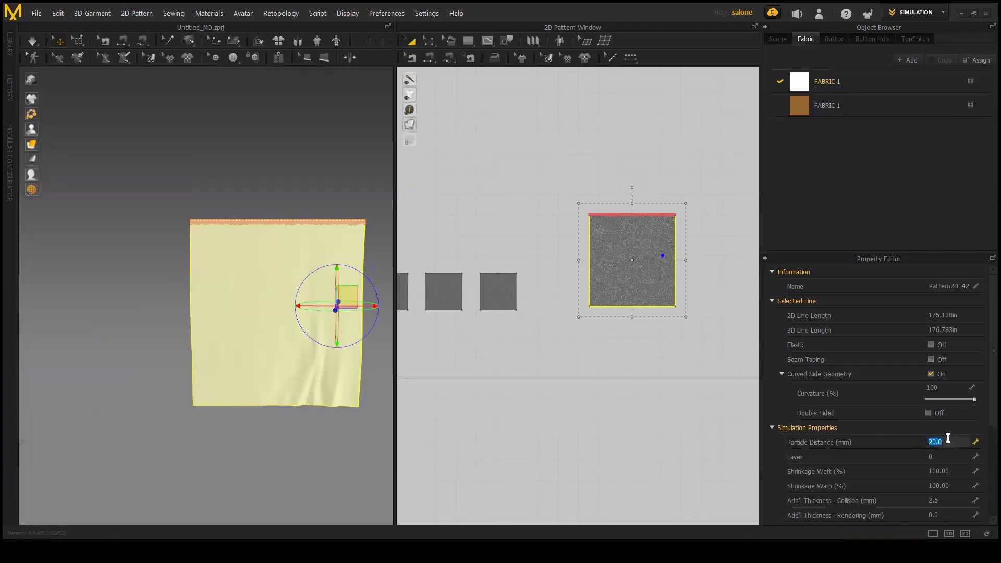
text(40)
key(Return)
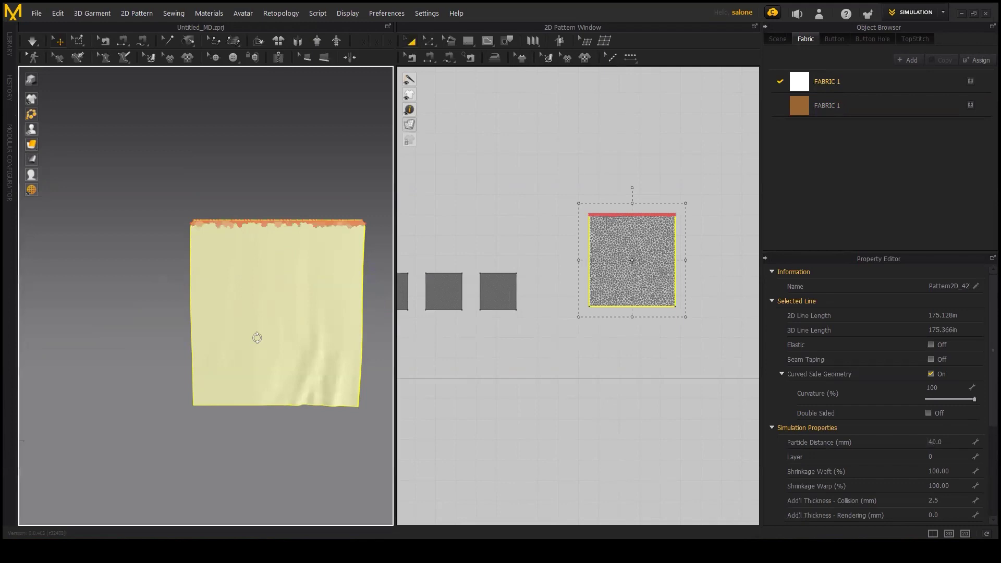
- Resimulate and tug the coarser cloth, then select the six small cube panels
key(space)
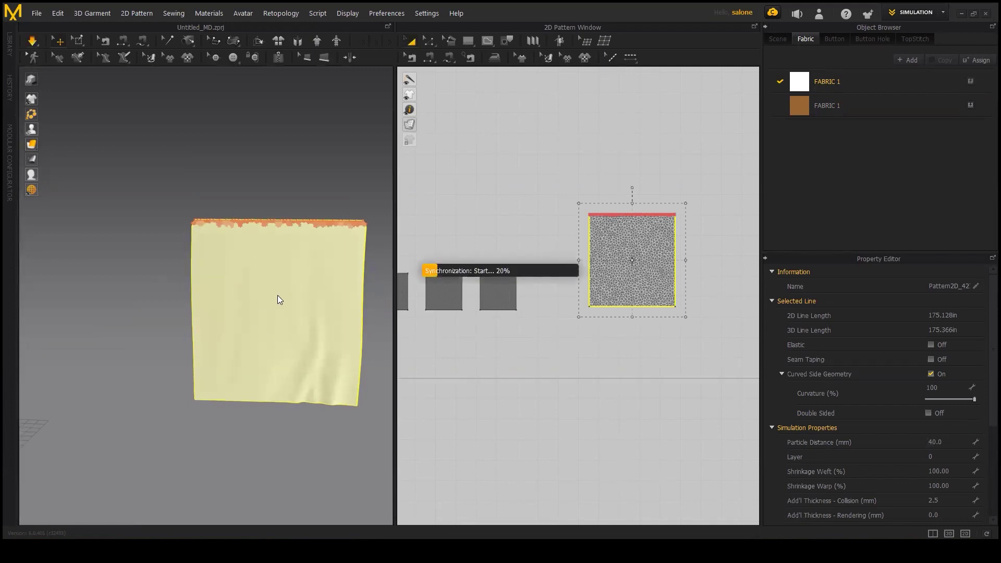
drag(246, 314, 316, 355)
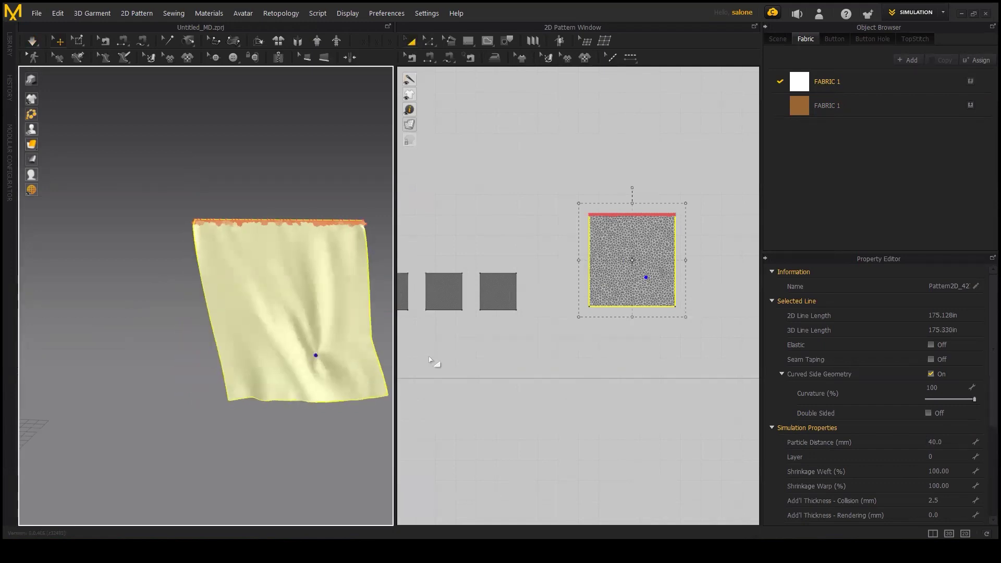
right_drag(430, 360, 597, 357)
scroll(551, 323, down, 2)
scroll(505, 291, down, 3)
drag(496, 273, 599, 359)
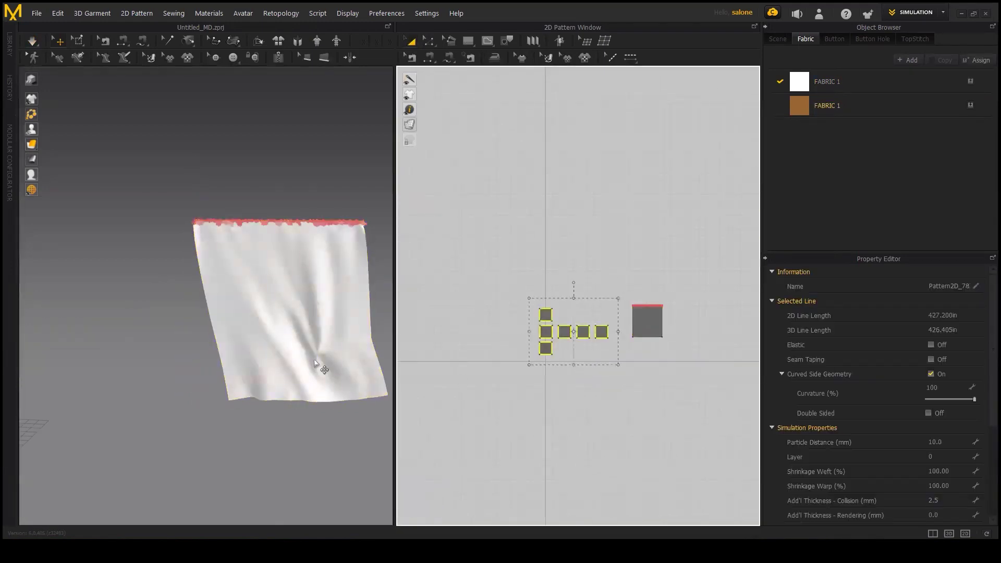
- Freeze the six selected cube panels from the 3D context menu
middle_drag(314, 363, 364, 291)
click(123, 369)
right_click(133, 365)
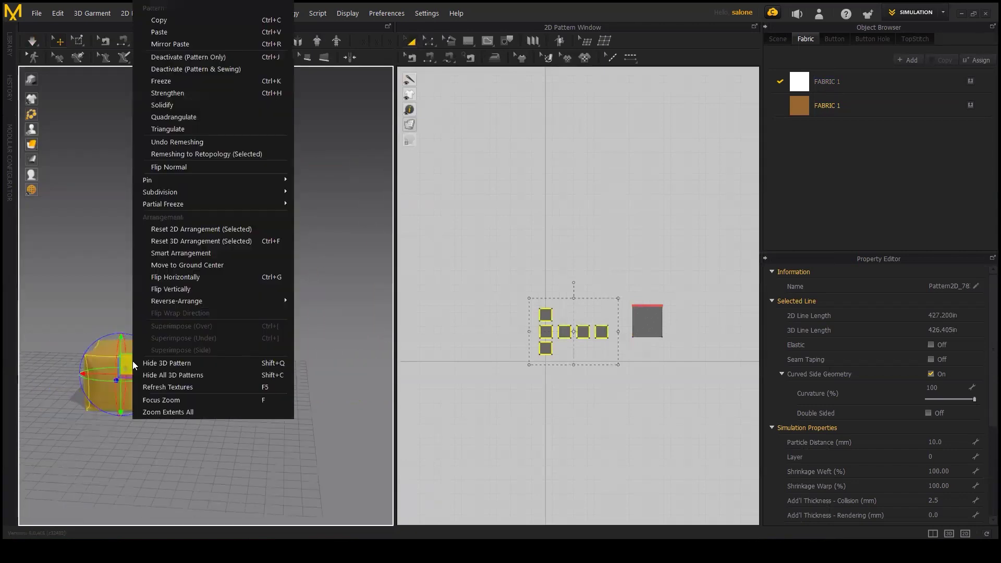
click(184, 81)
- Tug the hanging cloth so it swings, then select the square's top edge
scroll(266, 302, up, 3)
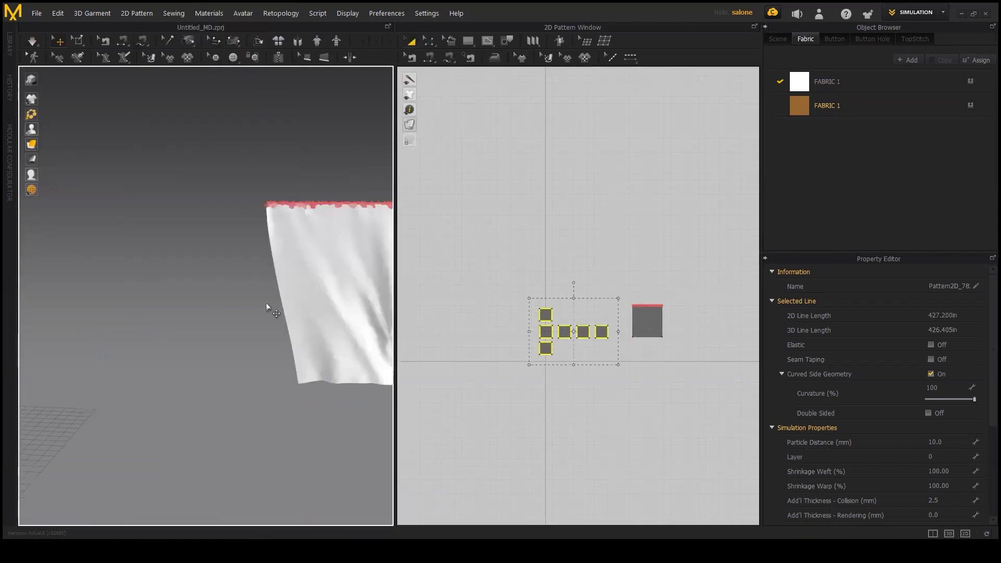
middle_drag(266, 307, 164, 317)
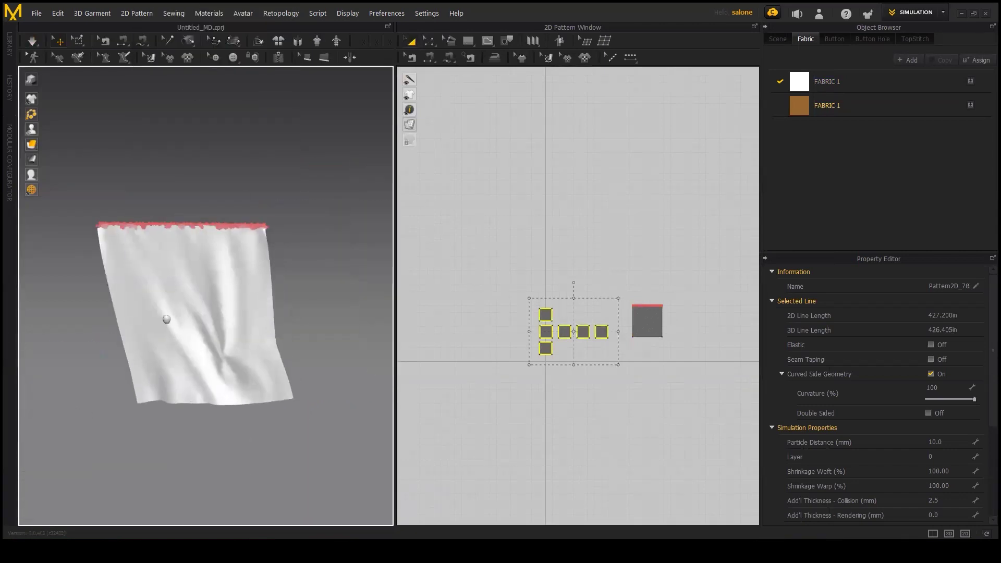
click(311, 291)
mouse_move(272, 369)
mouse_down()
mouse_move(290, 314)
mouse_move(240, 330)
mouse_up()
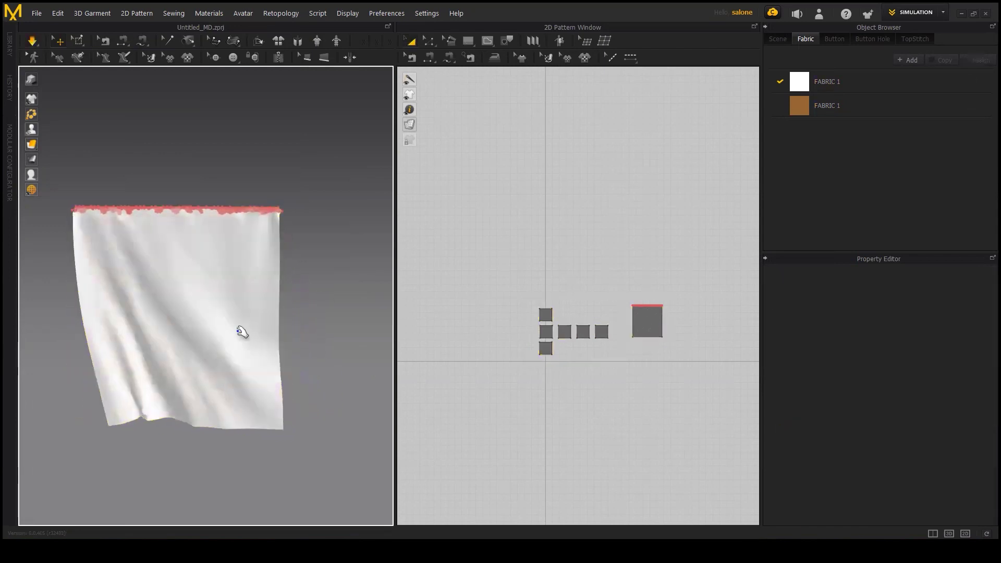
click(644, 305)
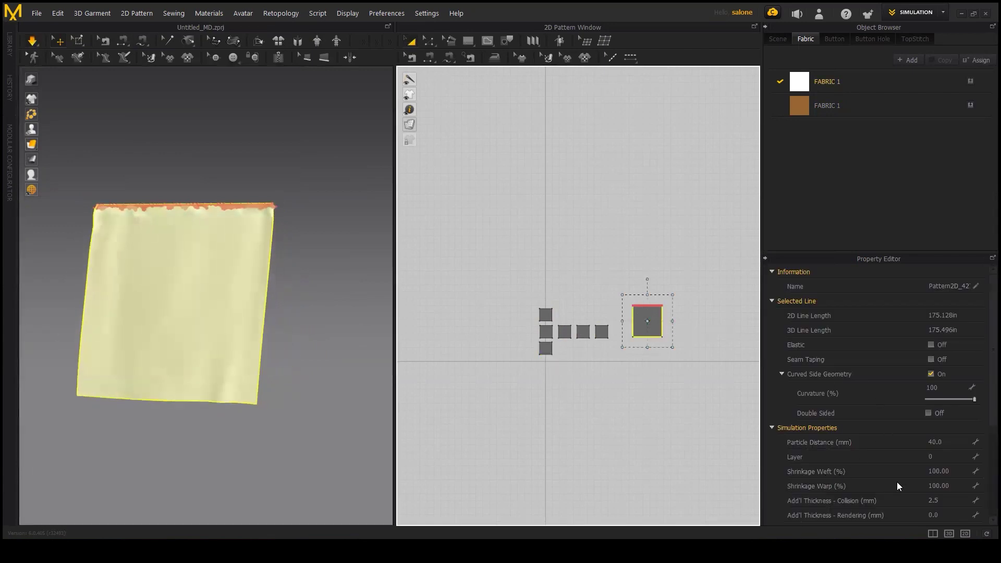
- Set the hanging square's Shrinkage Weft to 120 and close the warp/weft diagram
double_click(957, 471)
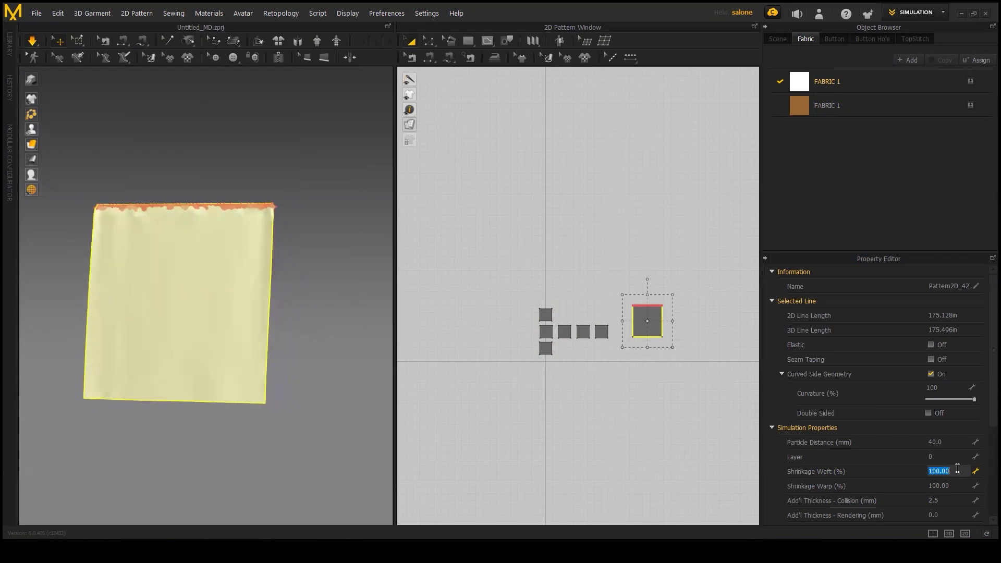
text(120)
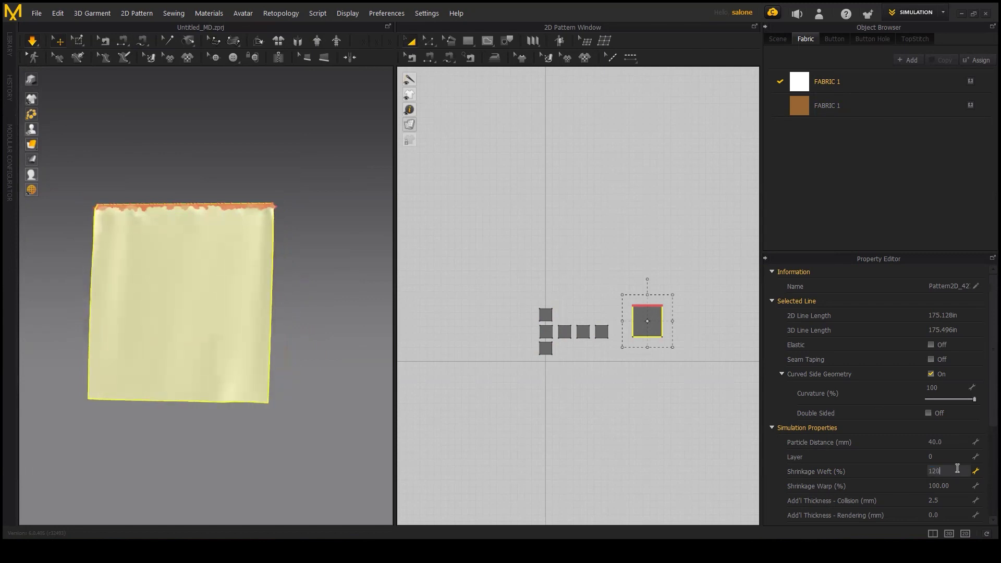
key(Return)
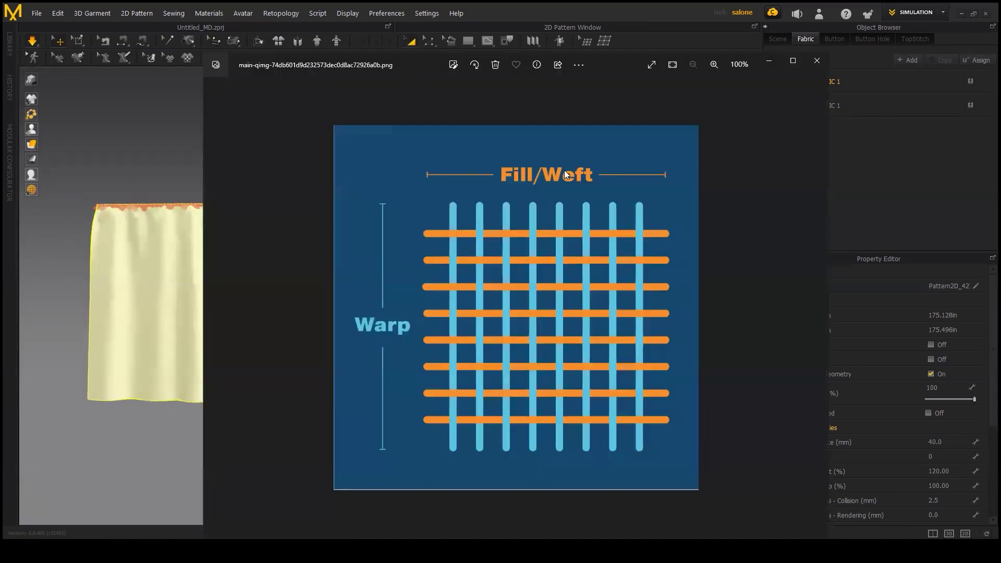
click(770, 62)
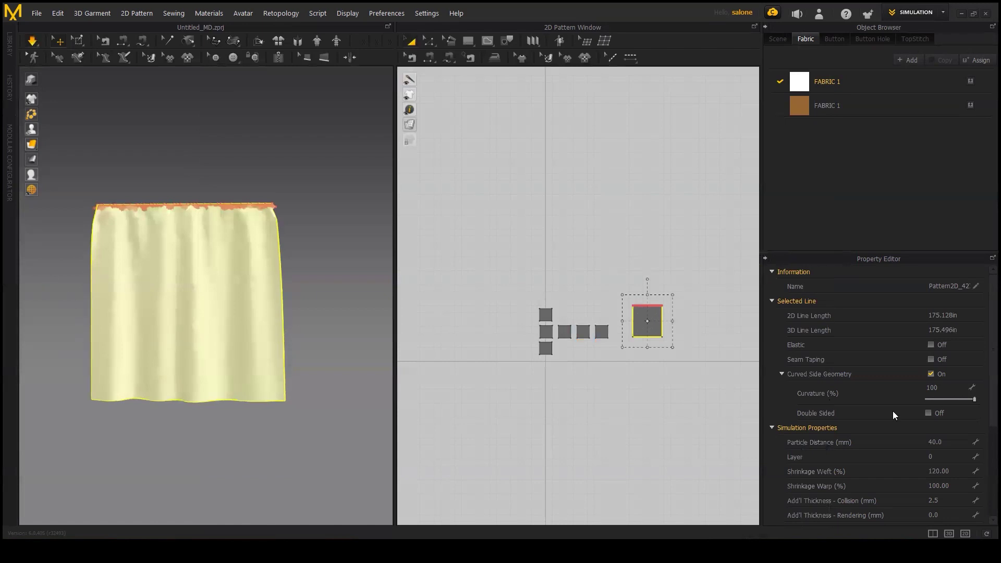
- Raise the curtain's Shrinkage Weft to 150
click(951, 472)
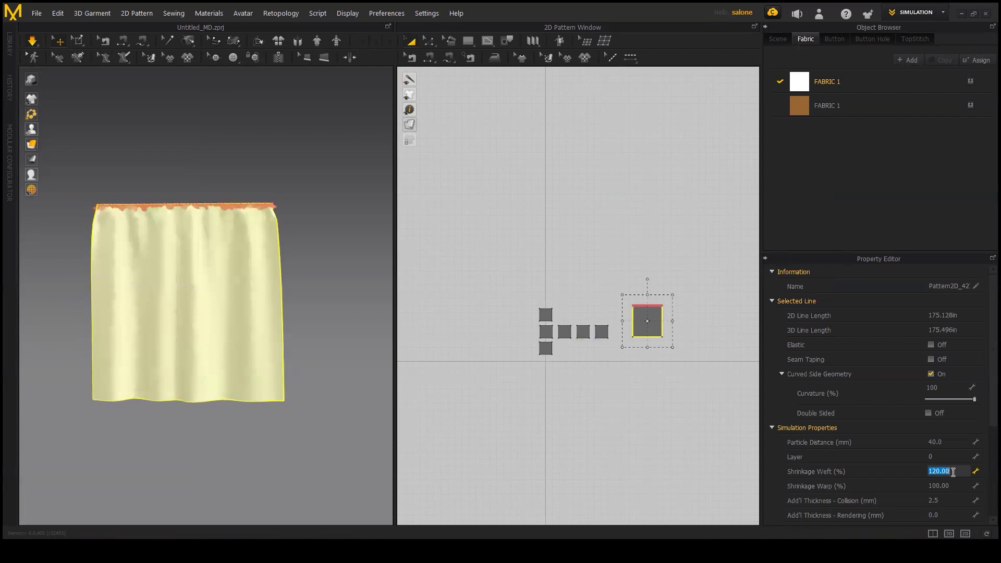
text(150)
key(Return)
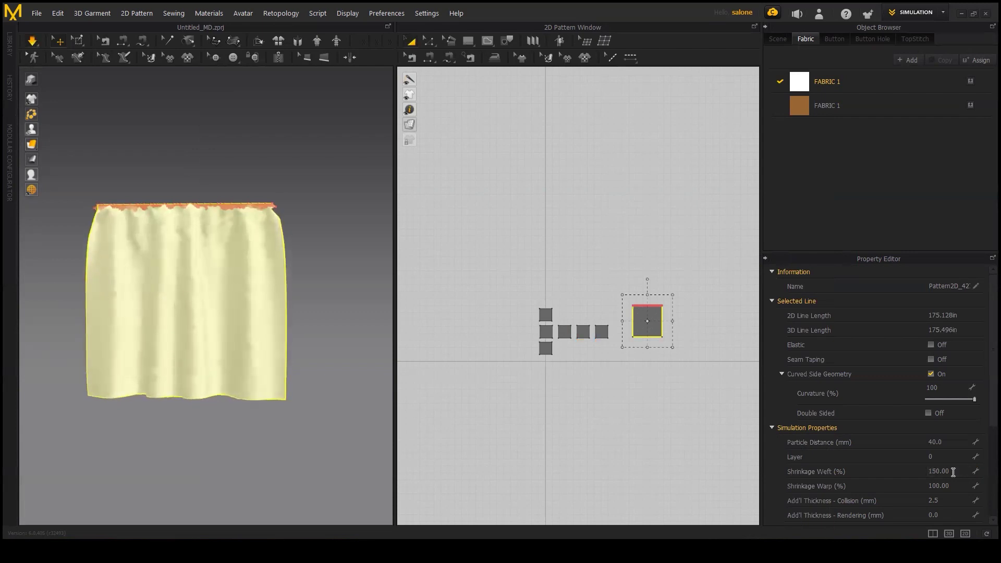
- Select the curtain in 3D and pull it outward to test the fuller gathers
scroll(696, 304, up, 3)
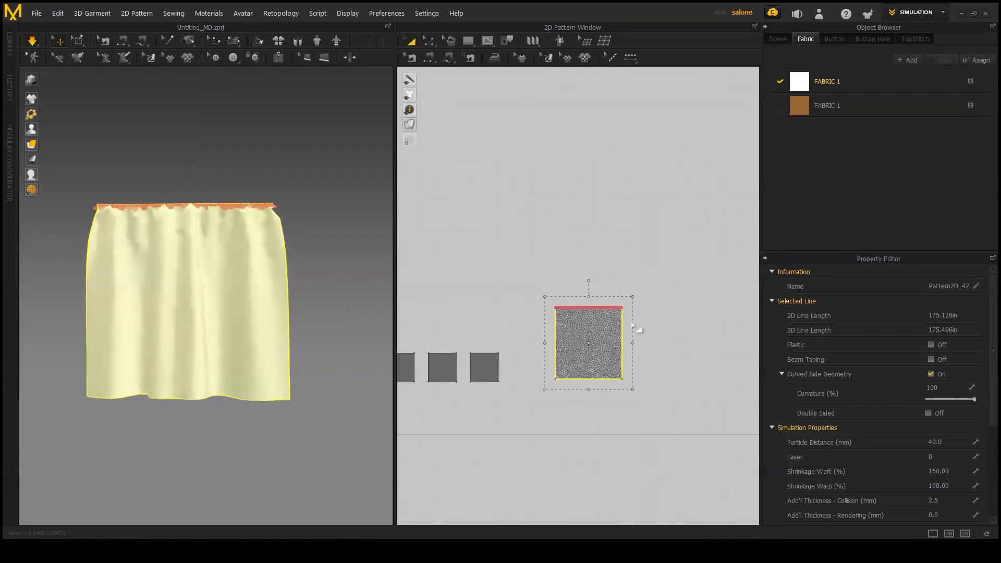
scroll(633, 326, up, 3)
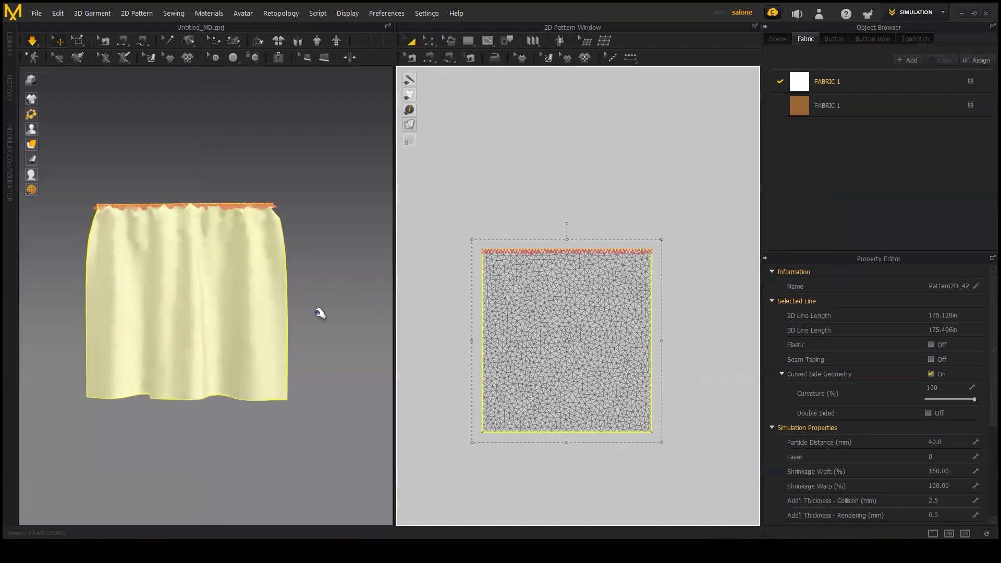
click(248, 306)
right_drag(261, 270, 306, 266)
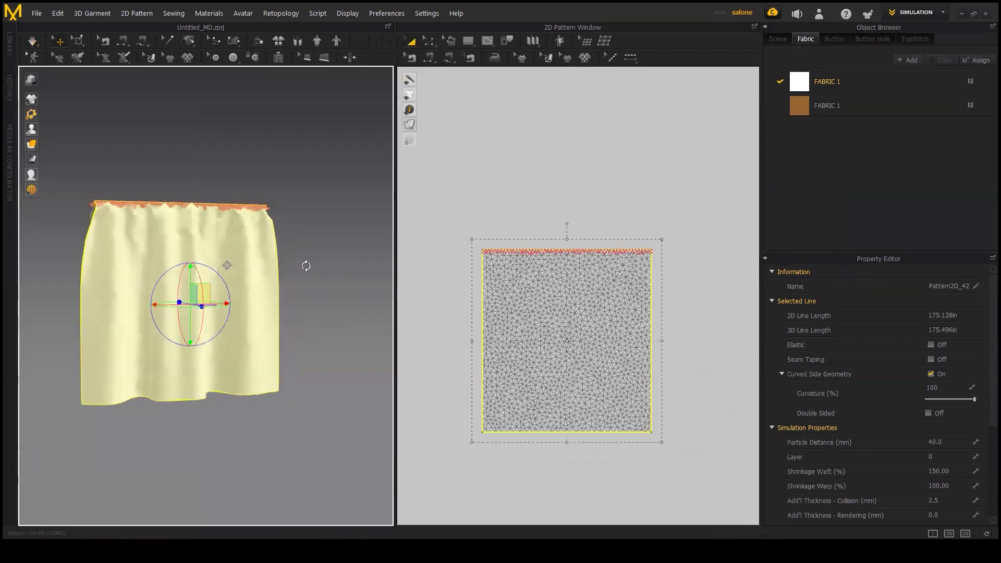
drag(264, 297, 256, 299)
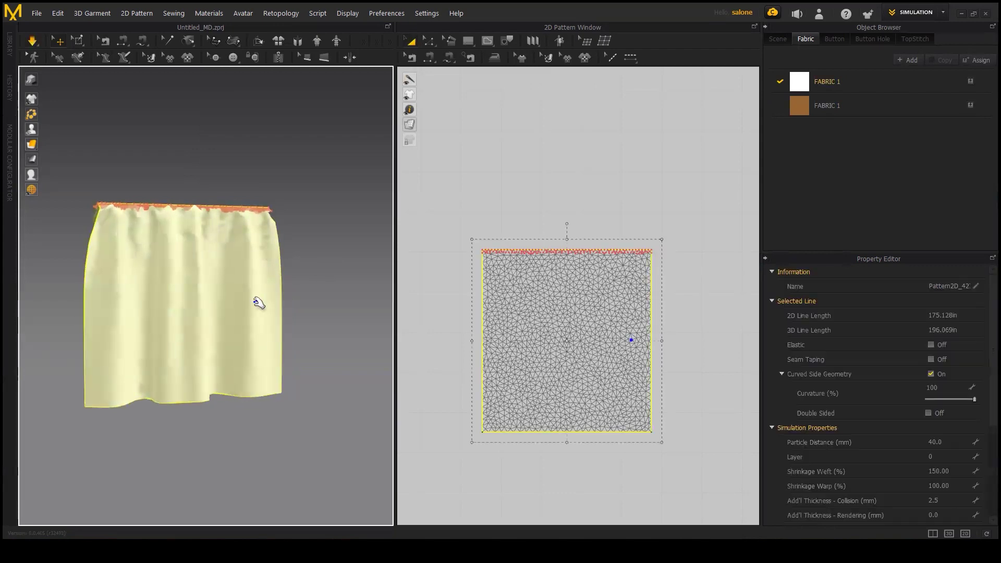
drag(243, 336, 325, 337)
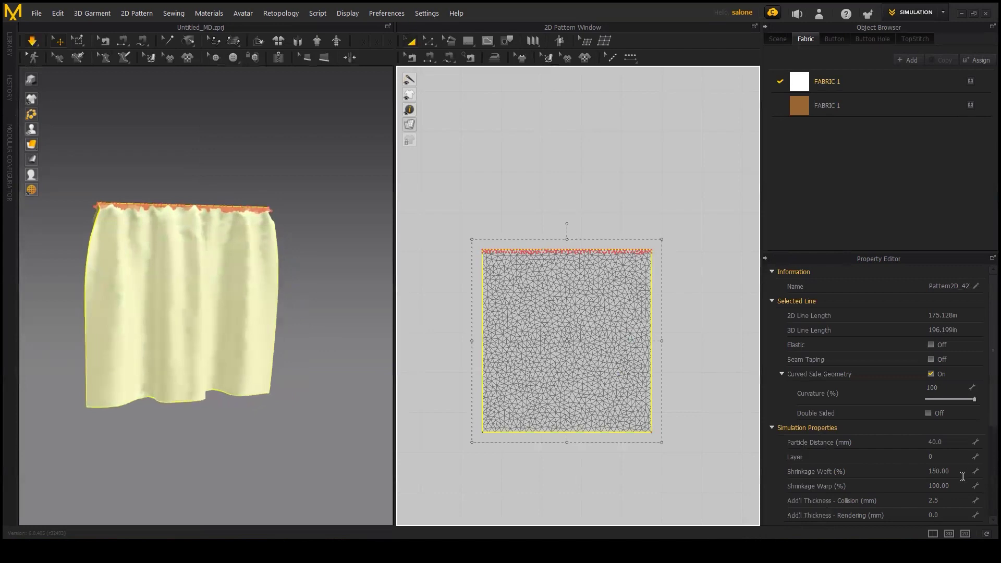
- Restore Shrinkage Weft to 100 and set Shrinkage Warp to 120
double_click(963, 472)
text(1)
key(Return)
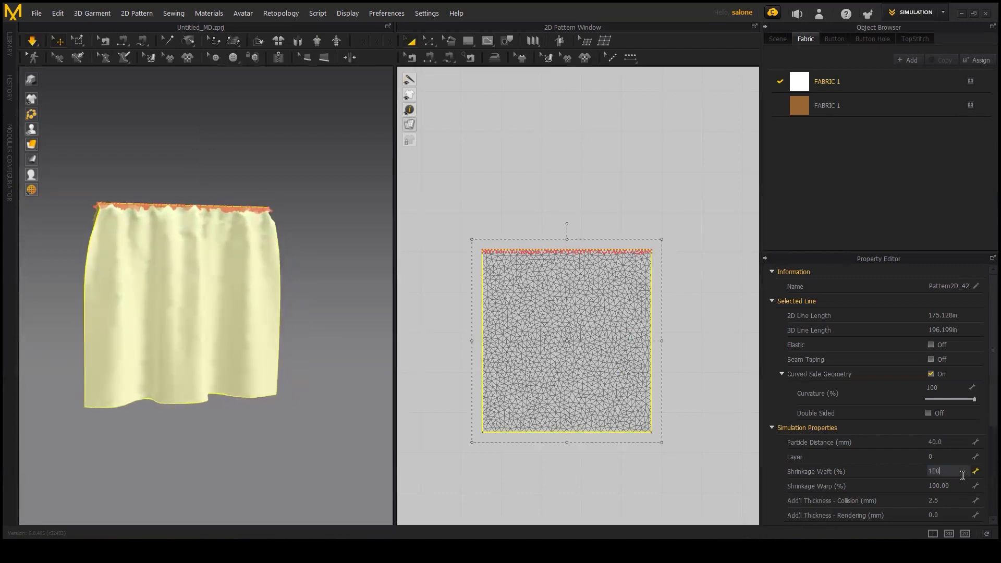
key(ctrl+z)
double_click(955, 483)
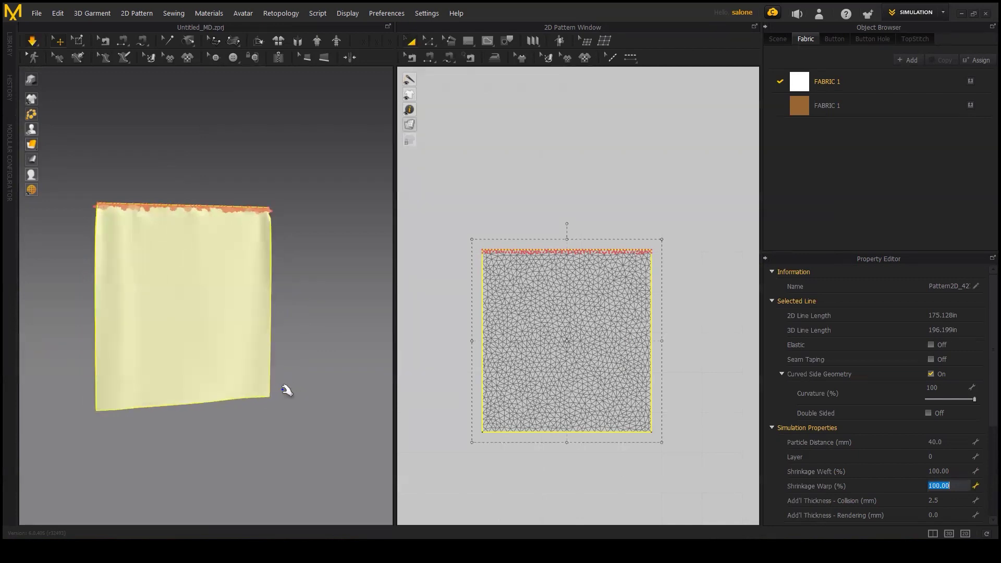
text(120)
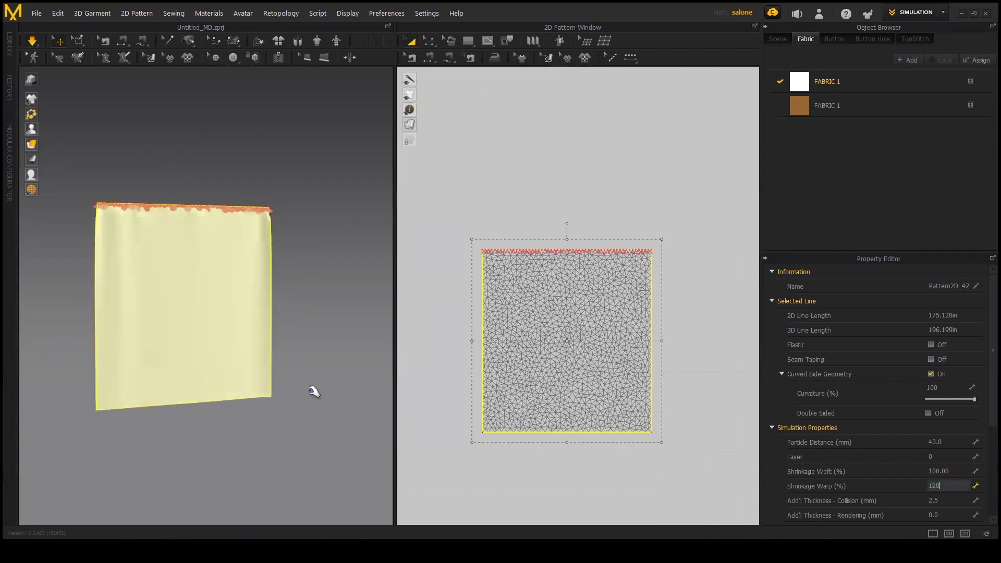
key(Return)
- Turn the view to face the curtain and lower Shrinkage Warp to 90
right_drag(262, 329, 219, 331)
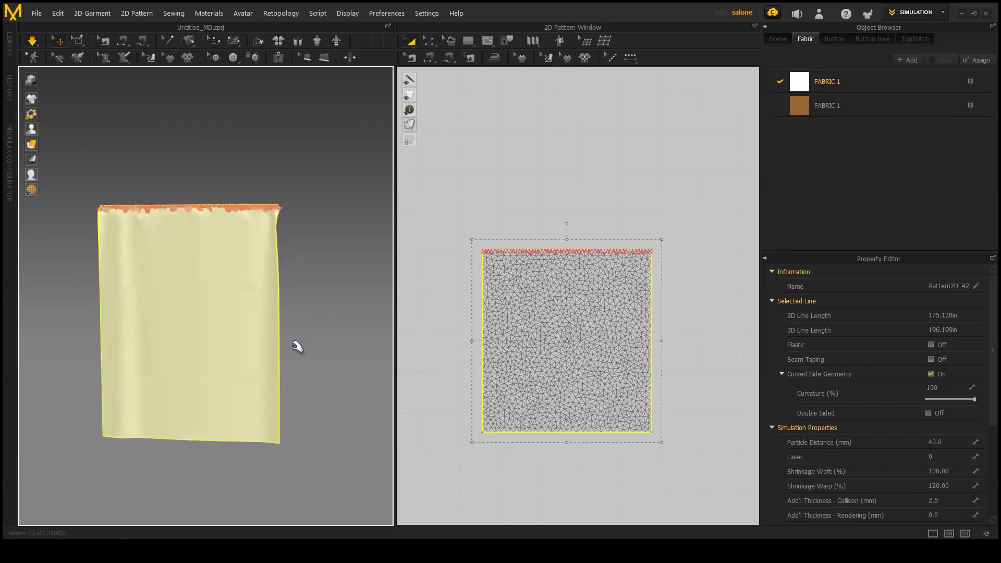
click(938, 485)
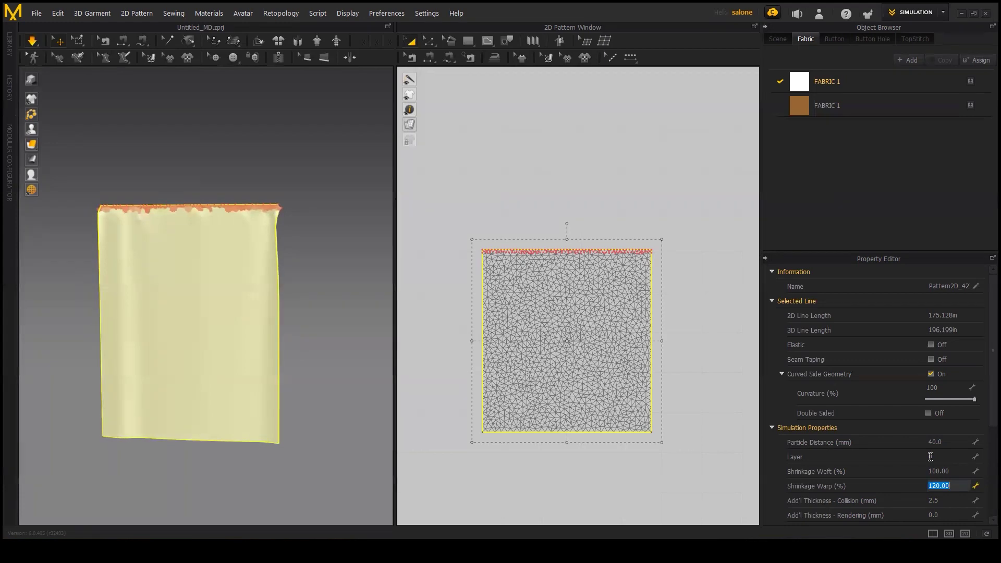
text(90)
key(Return)
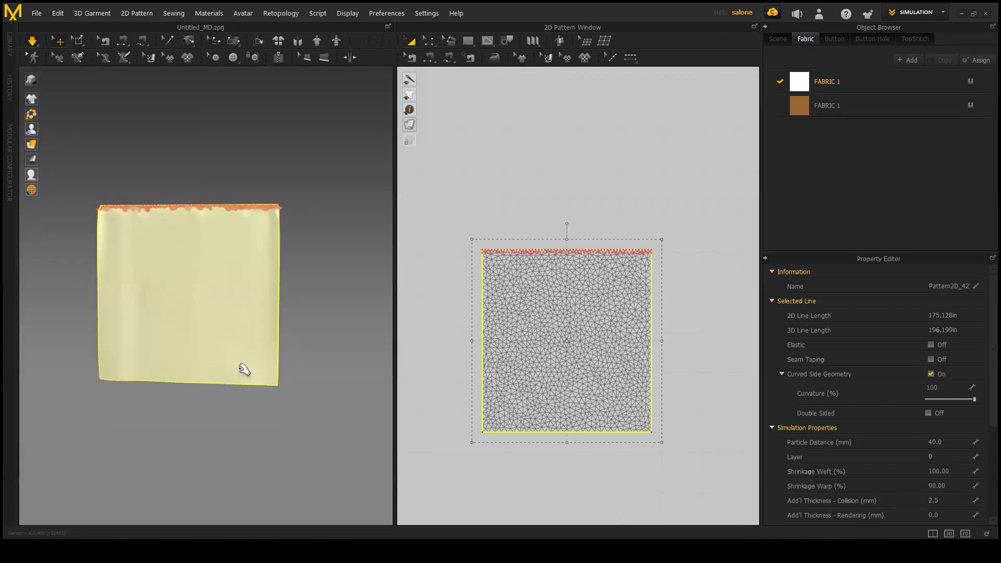
- Cut the curtain's Shrinkage Warp to 20
click(946, 485)
text(2)
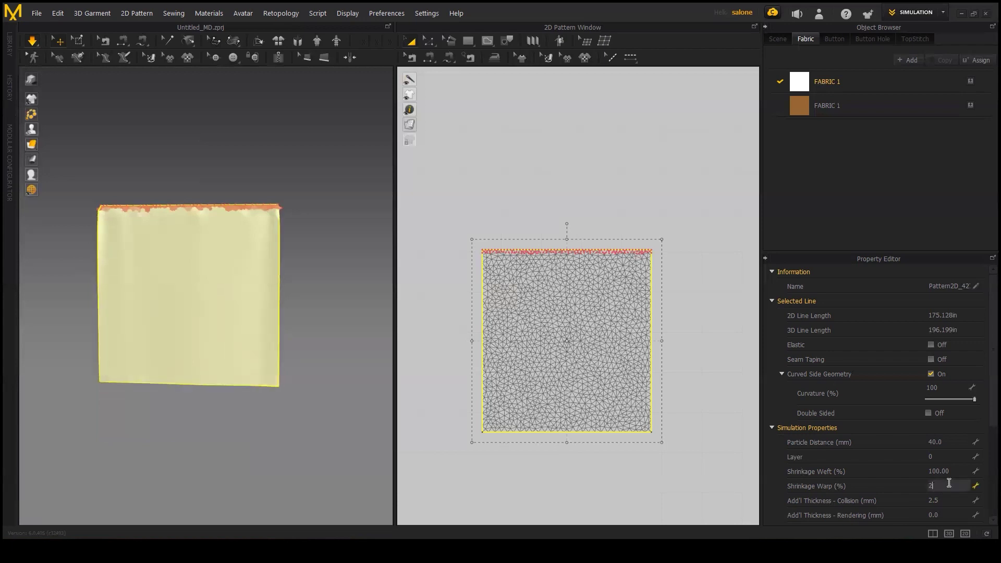
text(0.00)
key(Return)
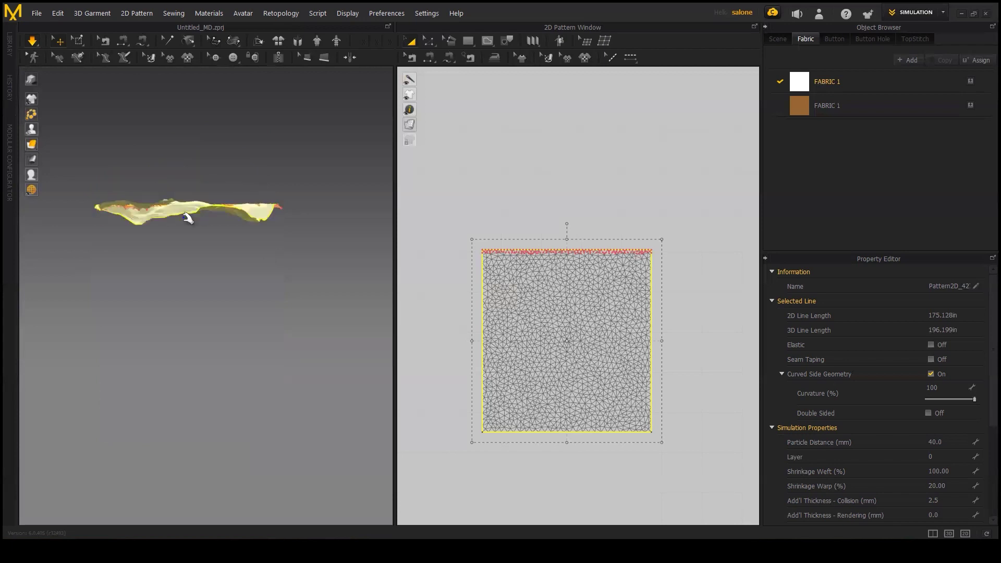
- Grab and pull the shrunken strip at several spots, then let it spring back
mouse_move(180, 215)
mouse_down()
mouse_move(186, 318)
mouse_move(176, 283)
mouse_up()
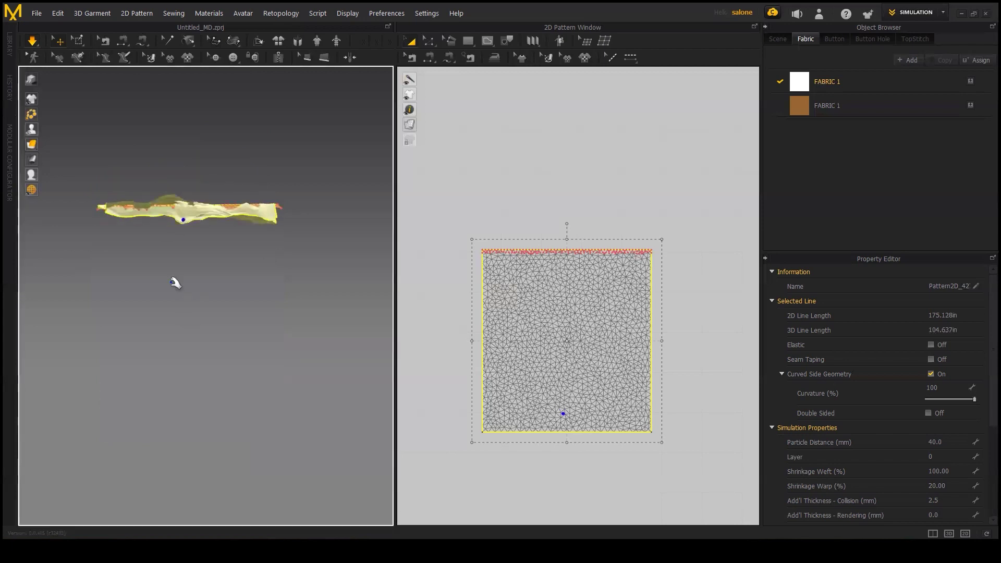
drag(165, 214, 167, 421)
drag(164, 489, 166, 249)
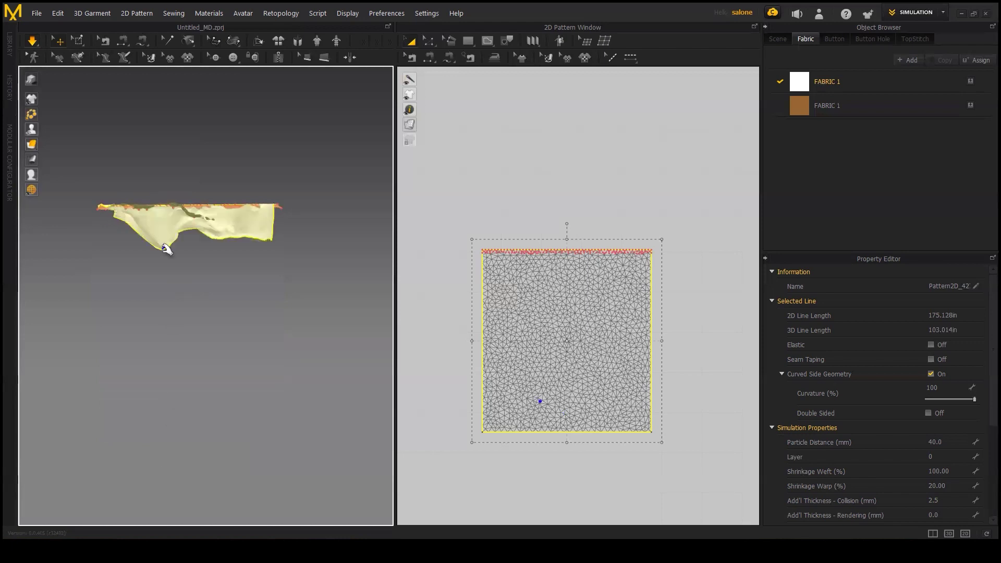
drag(172, 210, 181, 471)
drag(185, 512, 186, 493)
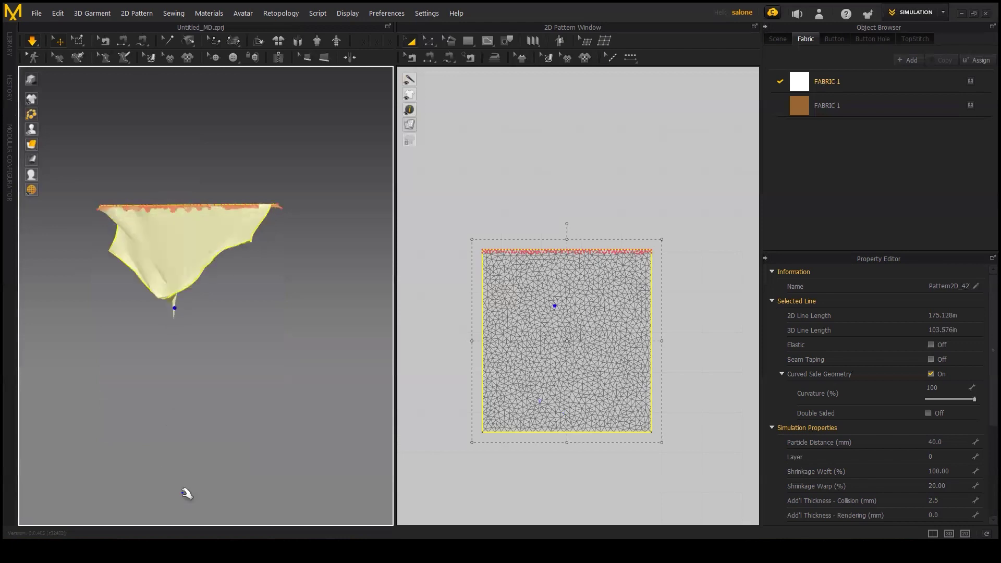
drag(140, 385, 187, 278)
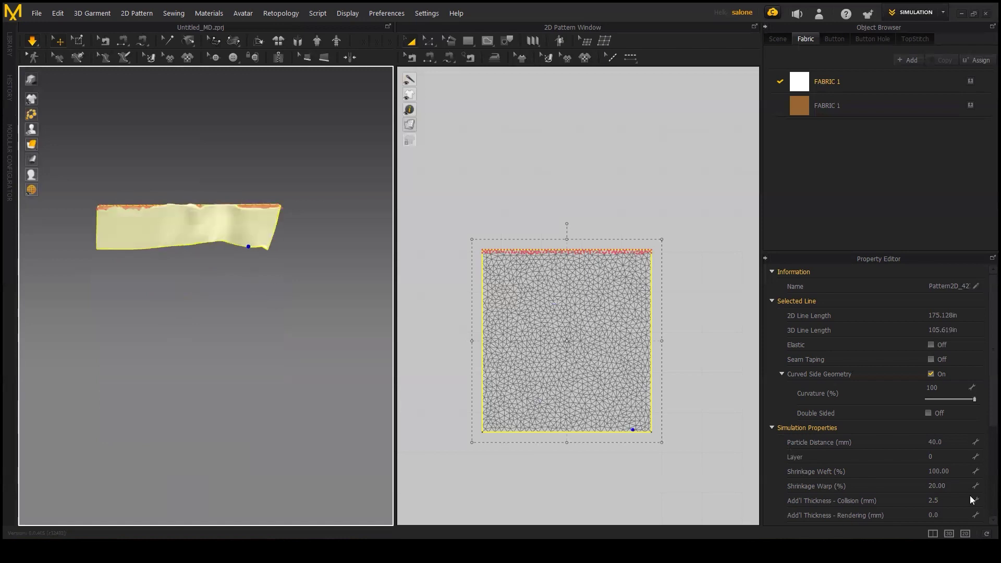
- Set Shrinkage Warp to 80 and pull the middle of the cloth
click(954, 484)
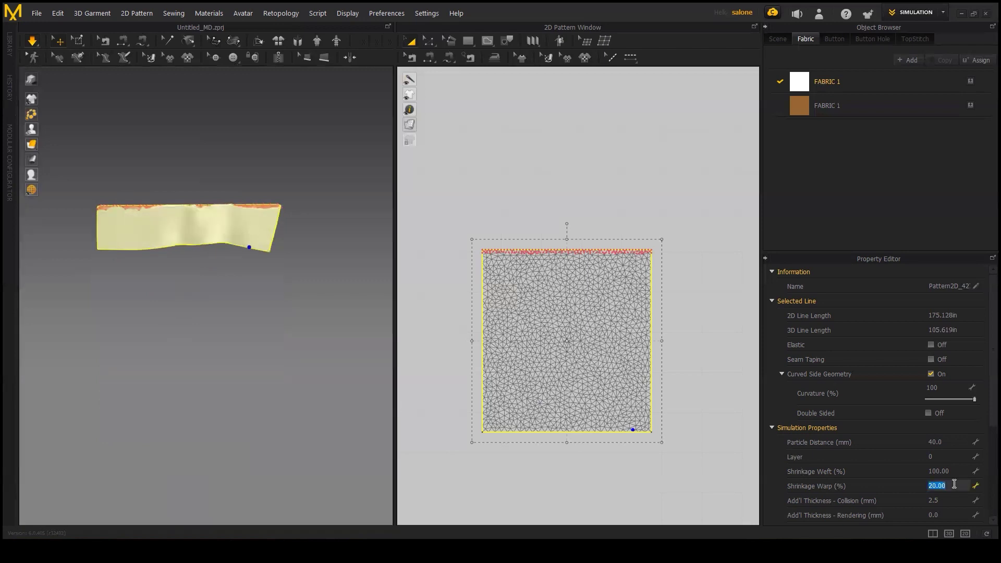
text(80)
key(Return)
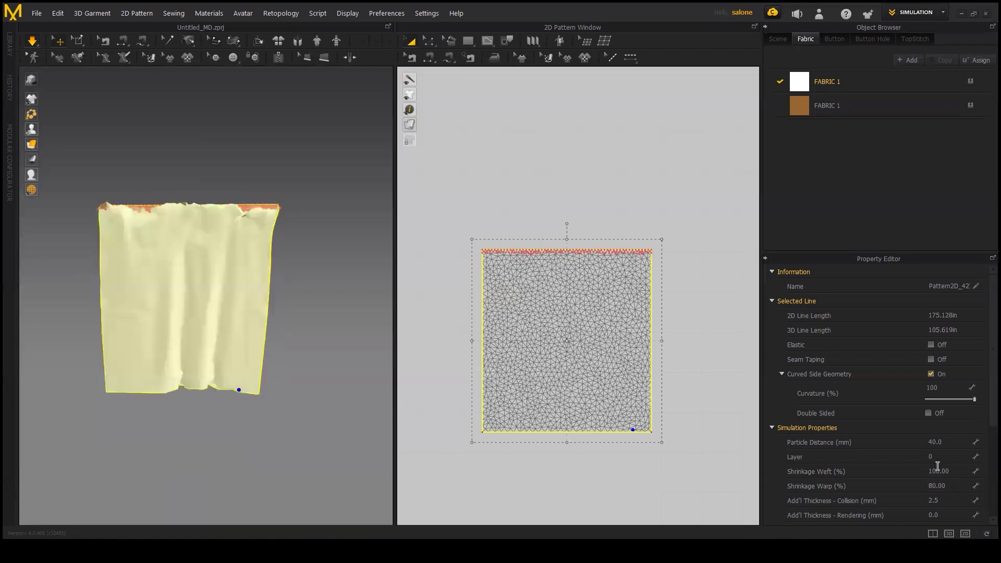
drag(221, 328, 259, 482)
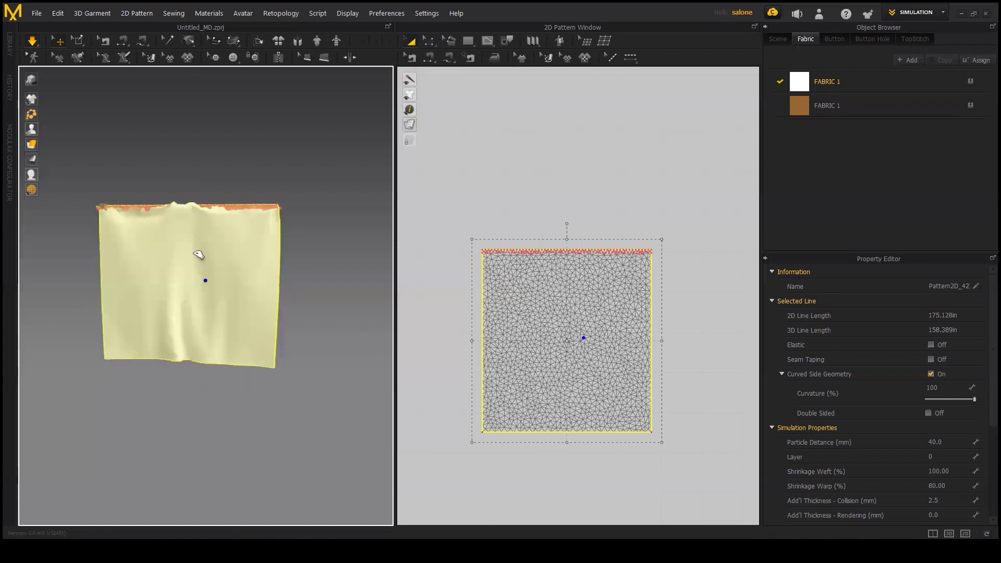
- Deselect and reselect the curtain, let it drape, then select a cube pattern piece
click(209, 396)
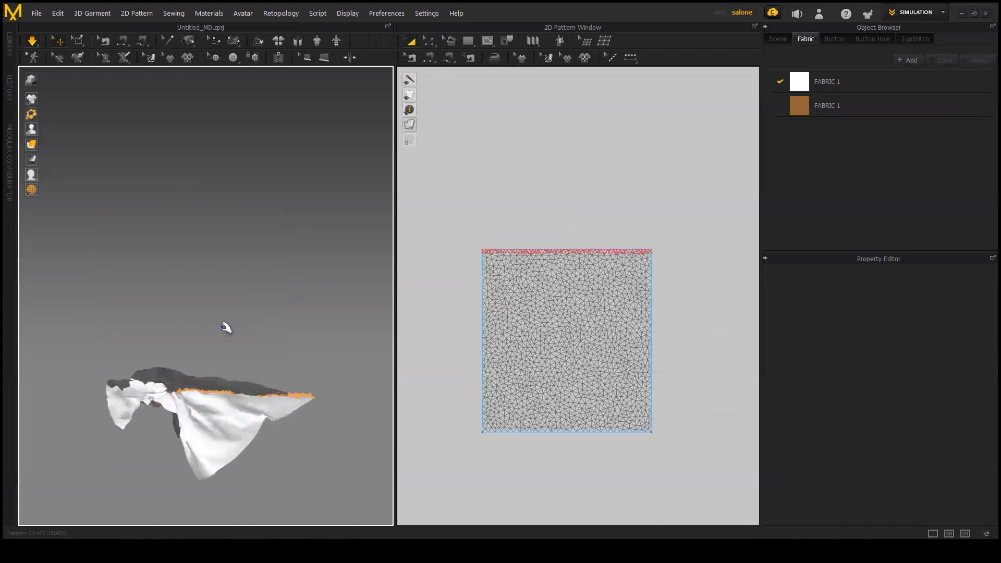
click(239, 482)
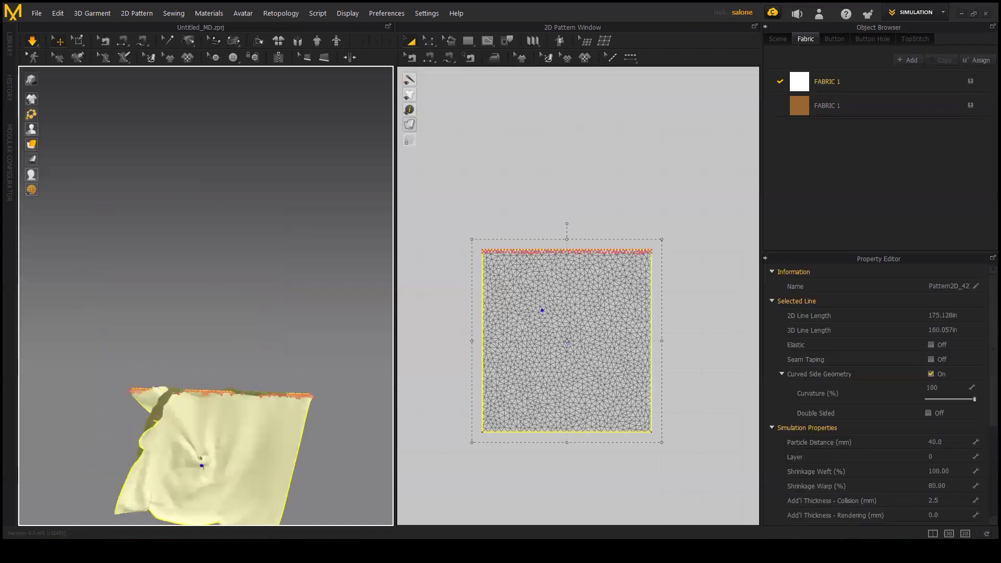
click(166, 400)
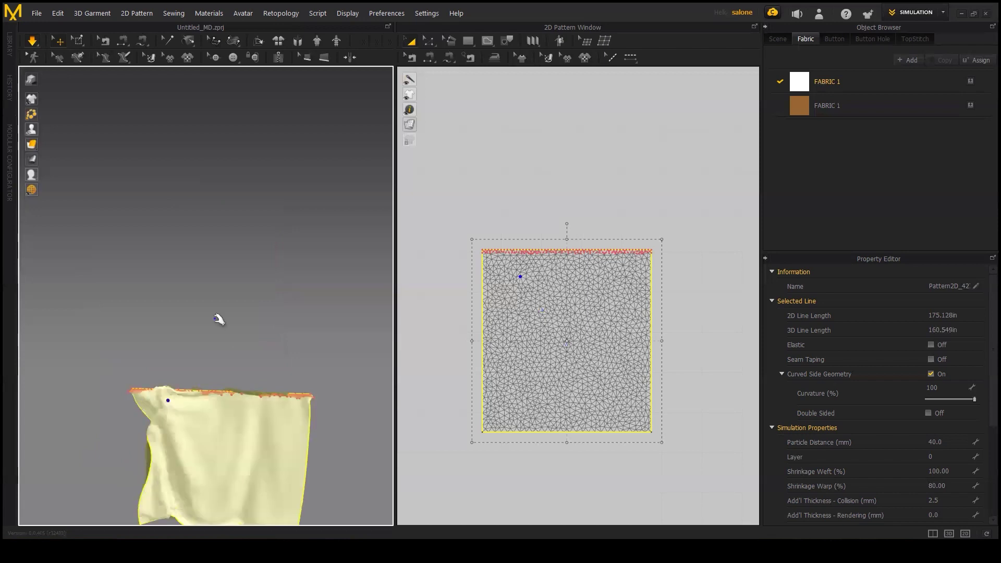
click(254, 221)
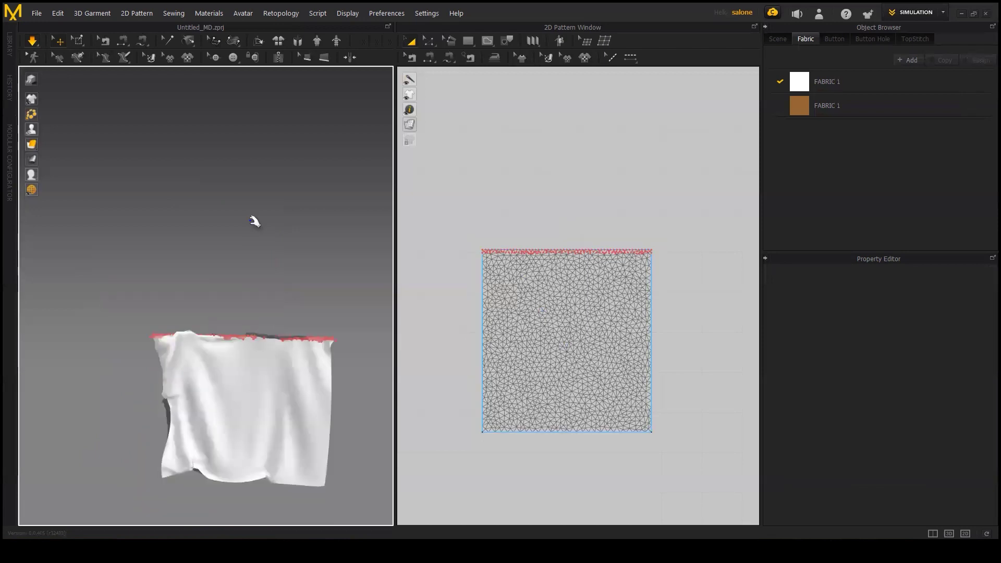
click(572, 297)
- Delete the selected curtain piece and bring the cloth cube back into view
key(Delete)
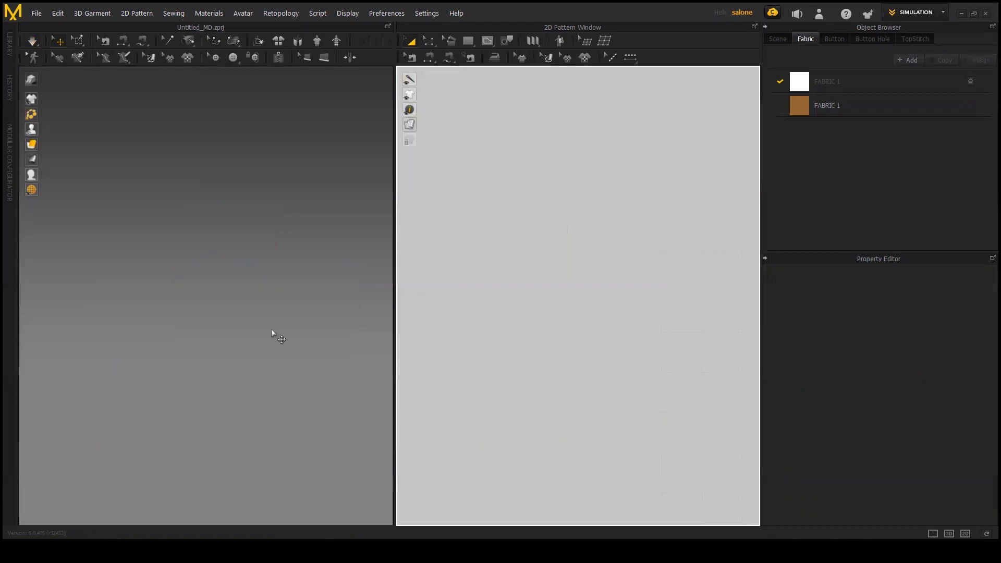
click(243, 355)
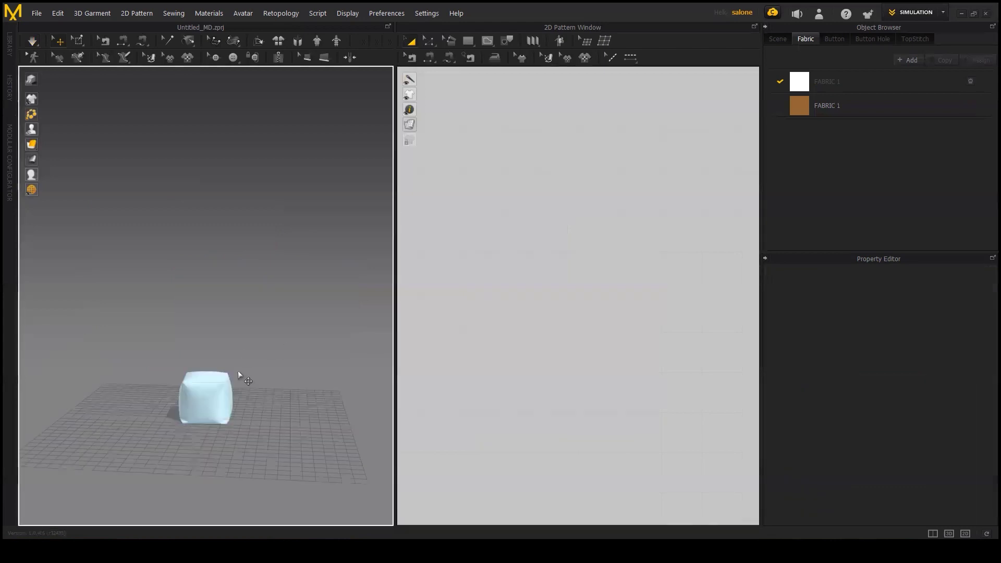
right_drag(227, 382, 254, 287)
scroll(288, 334, up, 4)
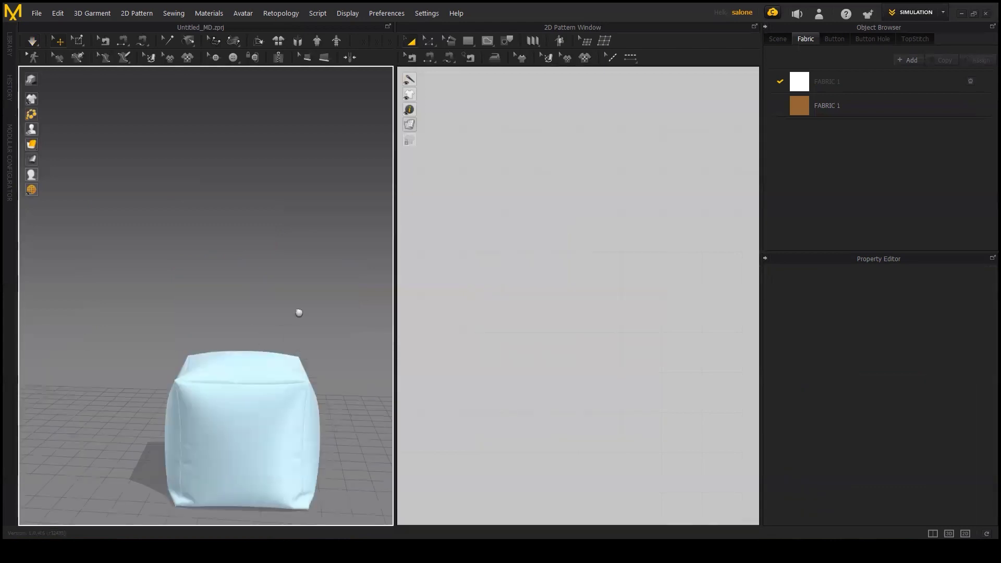
mouse_move(260, 337)
right_down()
mouse_move(273, 331)
mouse_move(191, 350)
right_up()
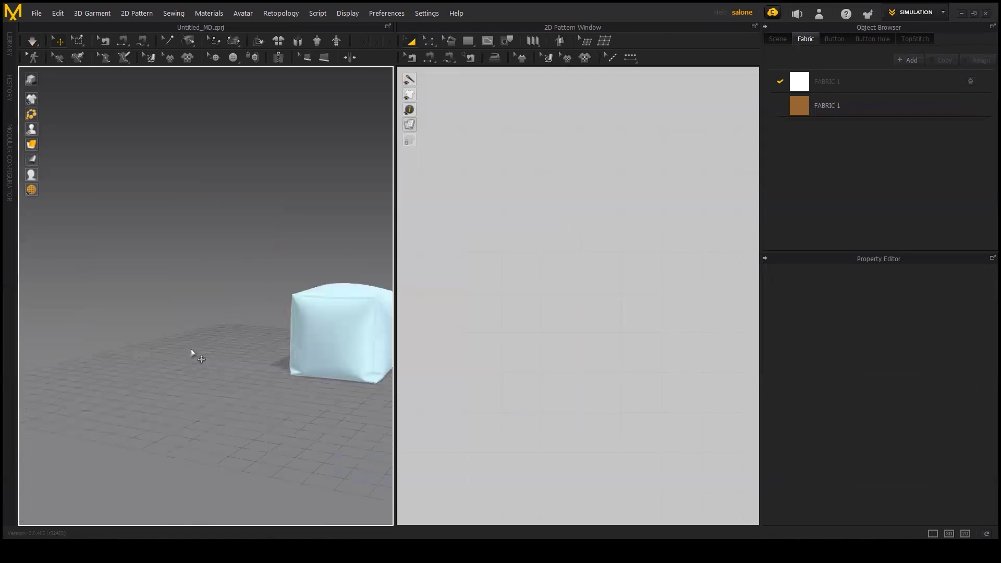
click(284, 331)
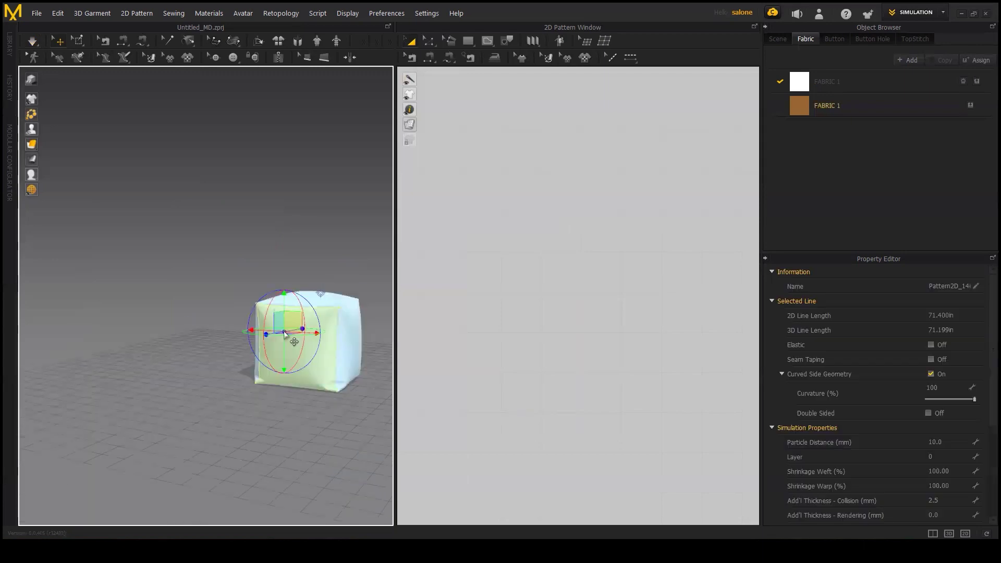
- Frame the cross-shaped pattern layout and box-select all six cube panels
scroll(292, 332, up, 2)
scroll(307, 331, up, 4)
scroll(308, 330, up, 1)
mouse_move(308, 331)
right_down()
mouse_move(168, 331)
mouse_move(284, 348)
mouse_move(179, 337)
mouse_move(219, 342)
mouse_move(202, 329)
mouse_move(229, 364)
mouse_move(252, 343)
right_up()
scroll(501, 342, down, 2)
scroll(440, 350, down, 1)
right_drag(440, 350, 505, 297)
drag(505, 297, 710, 453)
- Unfreeze all six cube panels and zoom in on the orange fabric cube
right_click(249, 323)
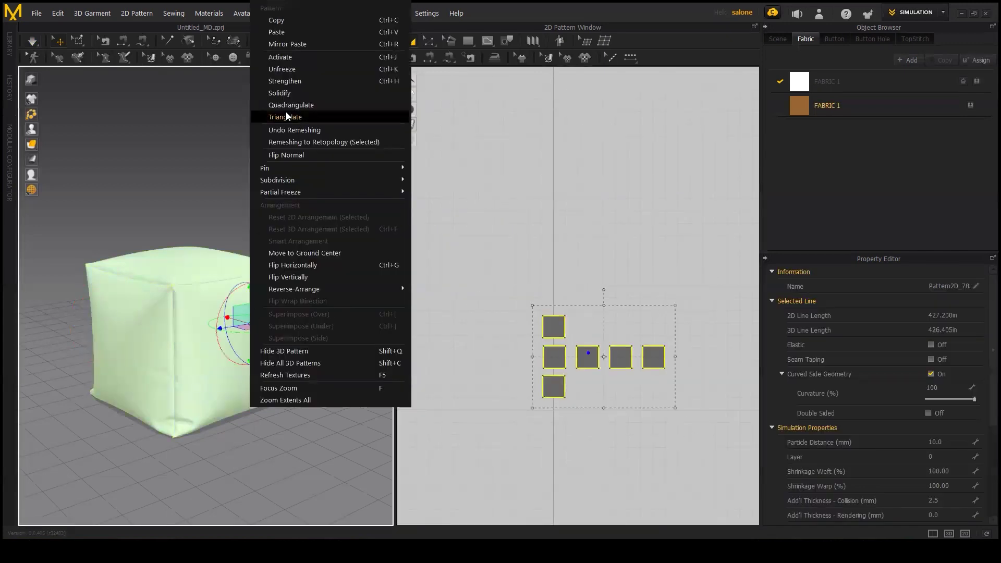
click(280, 69)
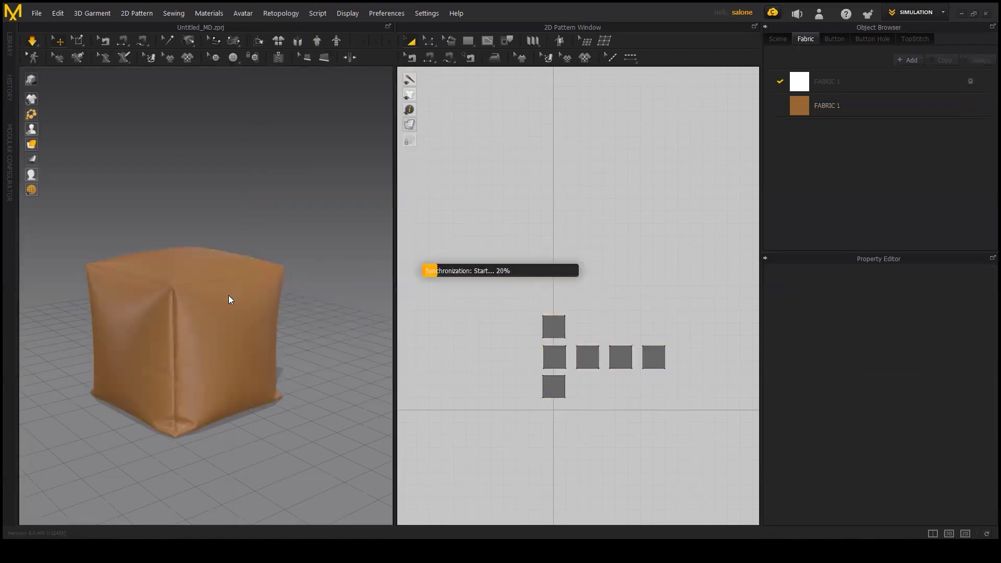
mouse_move(220, 296)
right_down()
mouse_move(246, 292)
mouse_move(226, 280)
mouse_move(219, 257)
mouse_move(207, 267)
right_up()
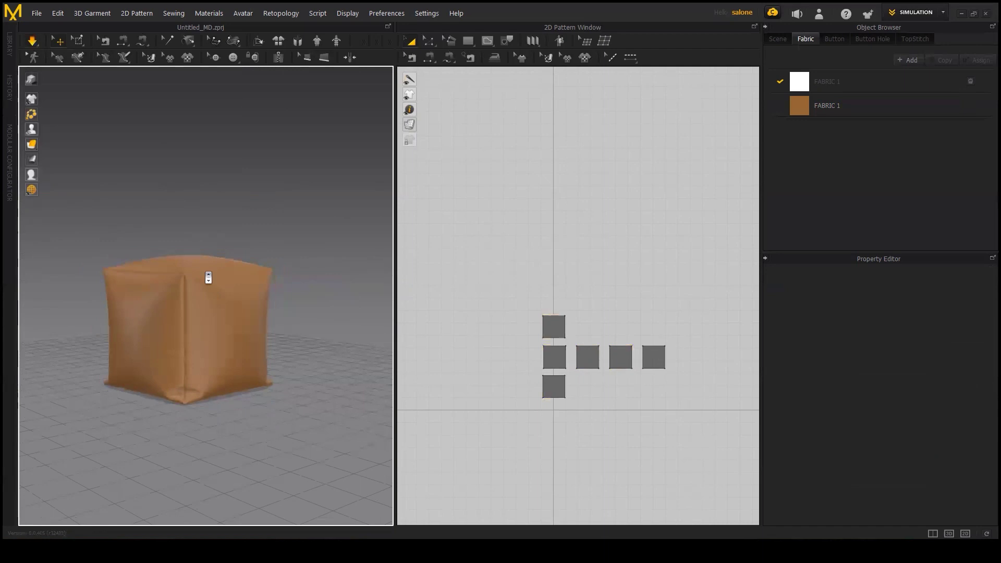
scroll(208, 271, up, 2)
scroll(209, 268, up, 2)
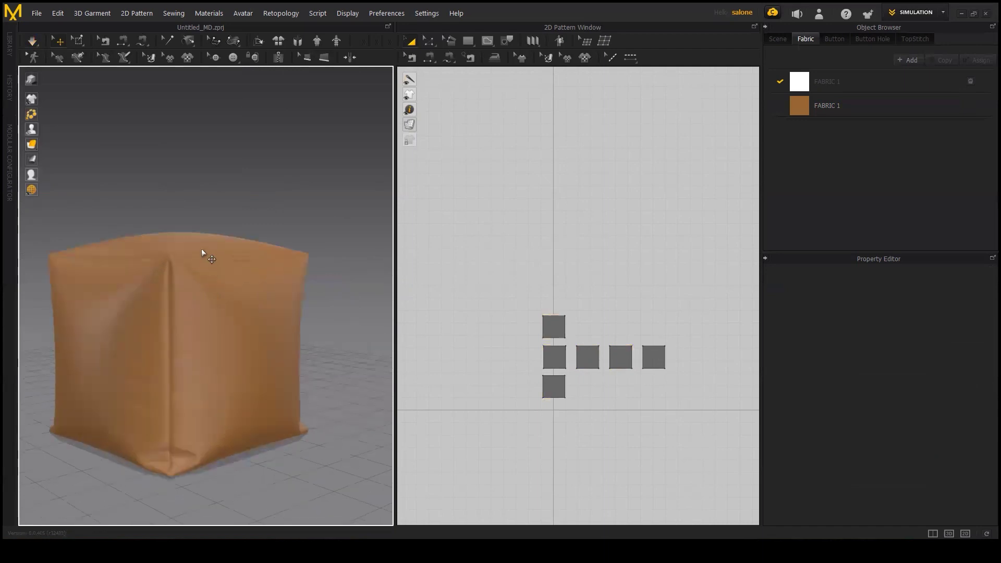
- Raise the top panel above the cube, freeze it, and run the simulation briefly
click(202, 249)
mouse_move(201, 250)
right_down()
mouse_move(208, 328)
mouse_move(241, 356)
right_up()
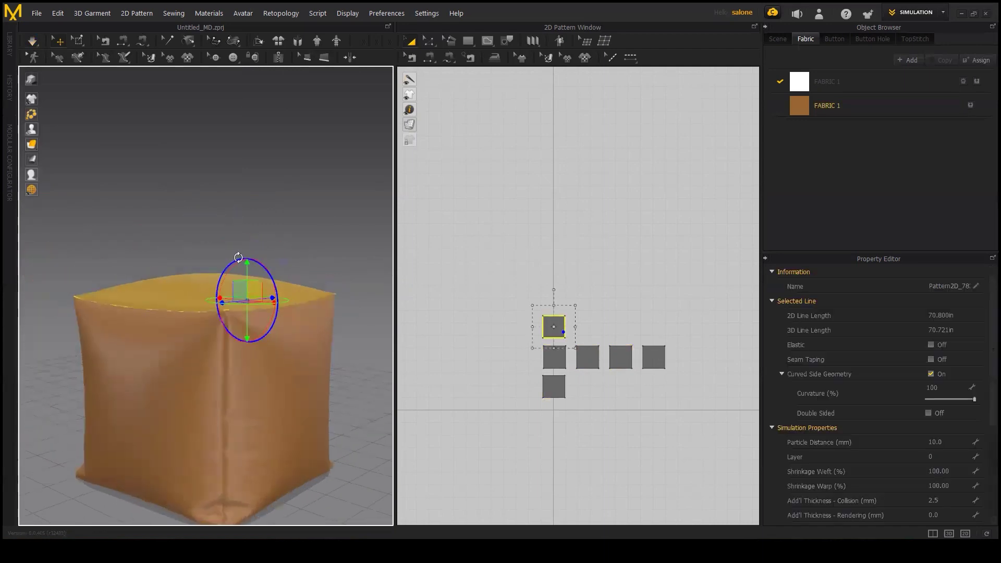
drag(247, 272, 248, 248)
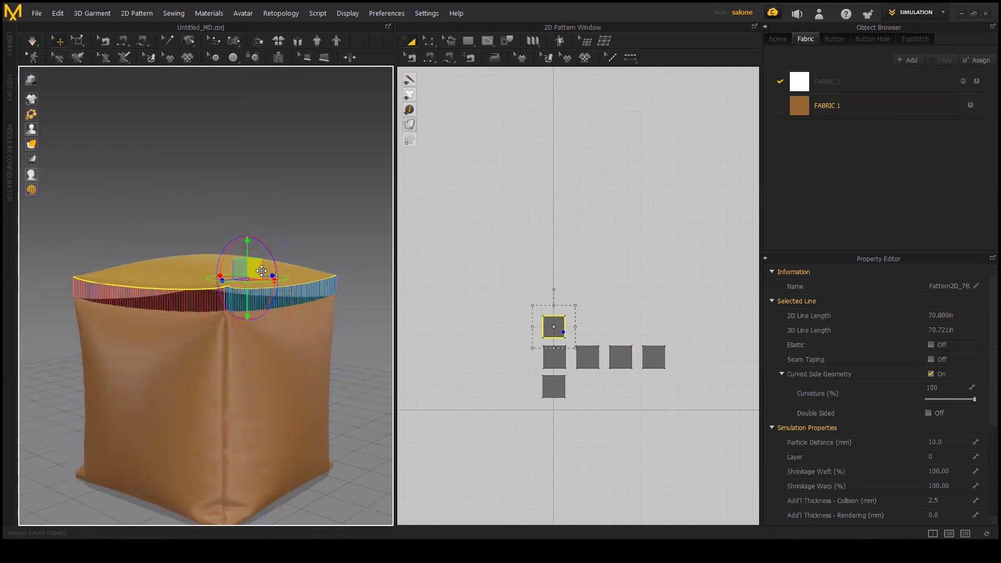
right_click(261, 270)
click(301, 82)
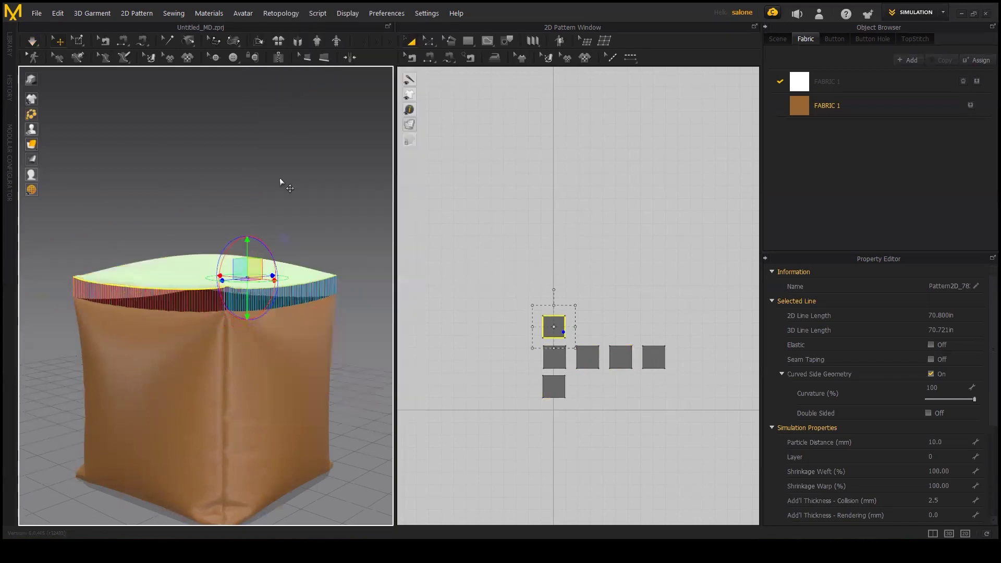
key(space)
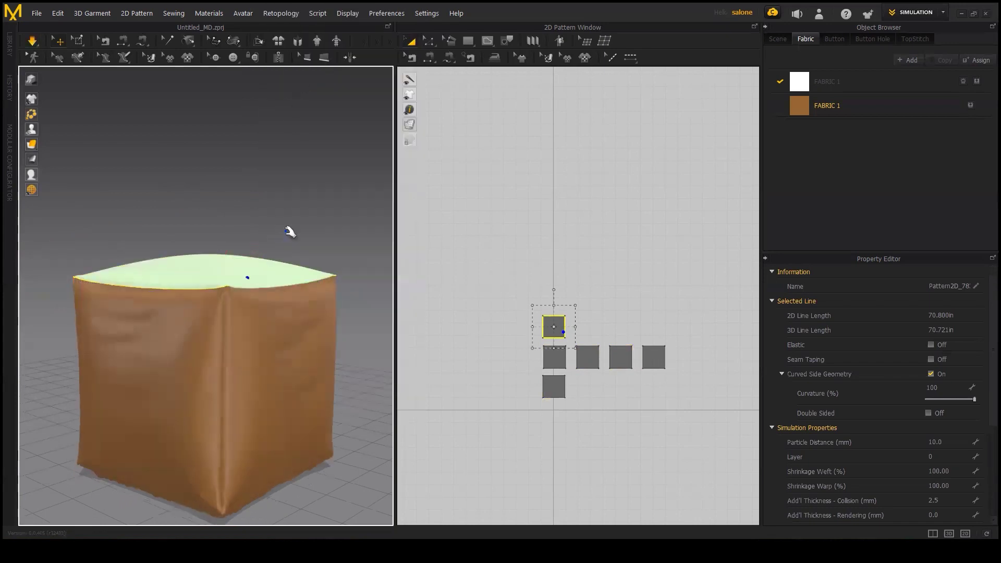
mouse_move(326, 299)
right_down()
mouse_move(281, 284)
mouse_move(279, 292)
mouse_move(241, 252)
right_up()
key(space)
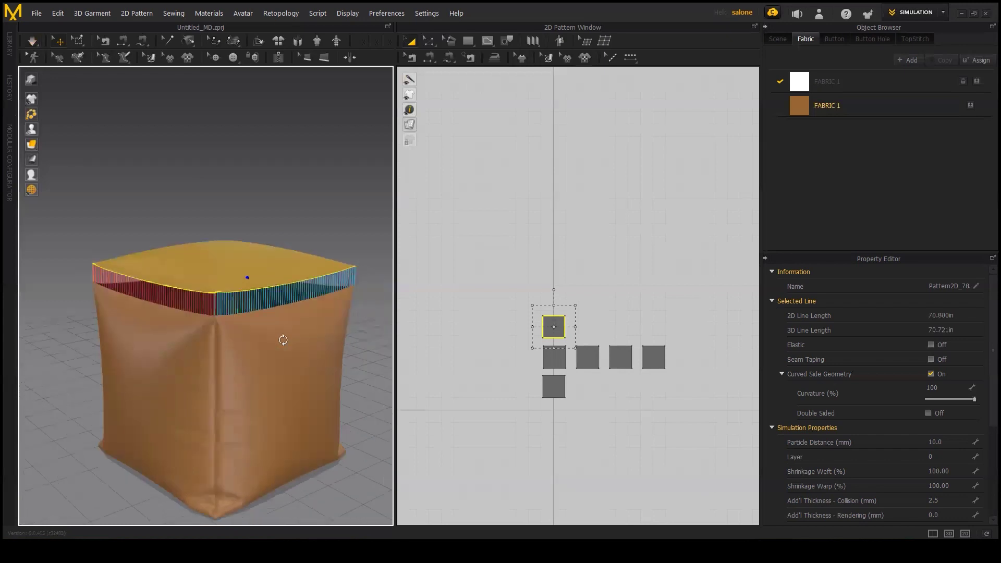
- Lower the top panel slightly toward the cube and strengthen it
click(241, 252)
drag(241, 226, 243, 237)
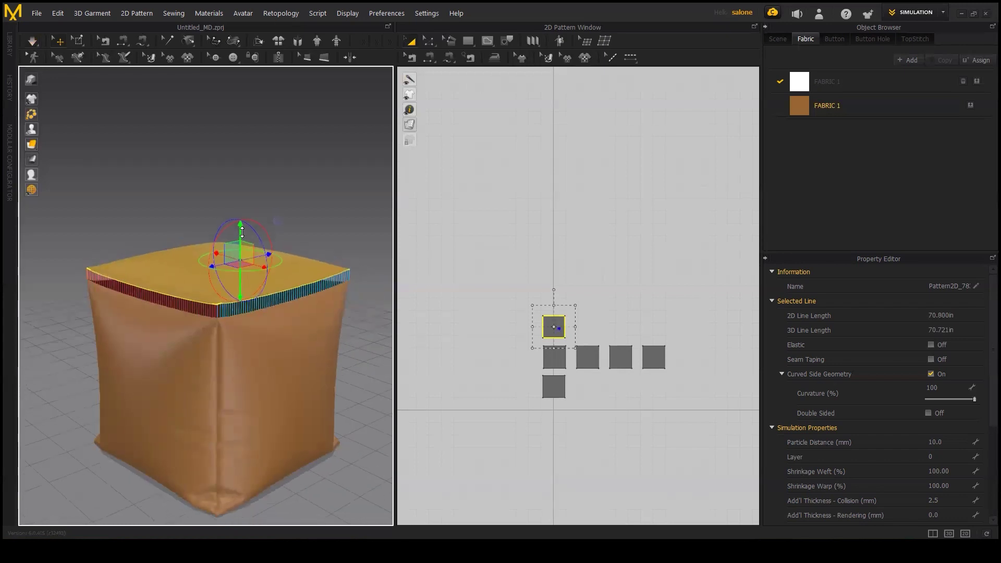
right_click(238, 263)
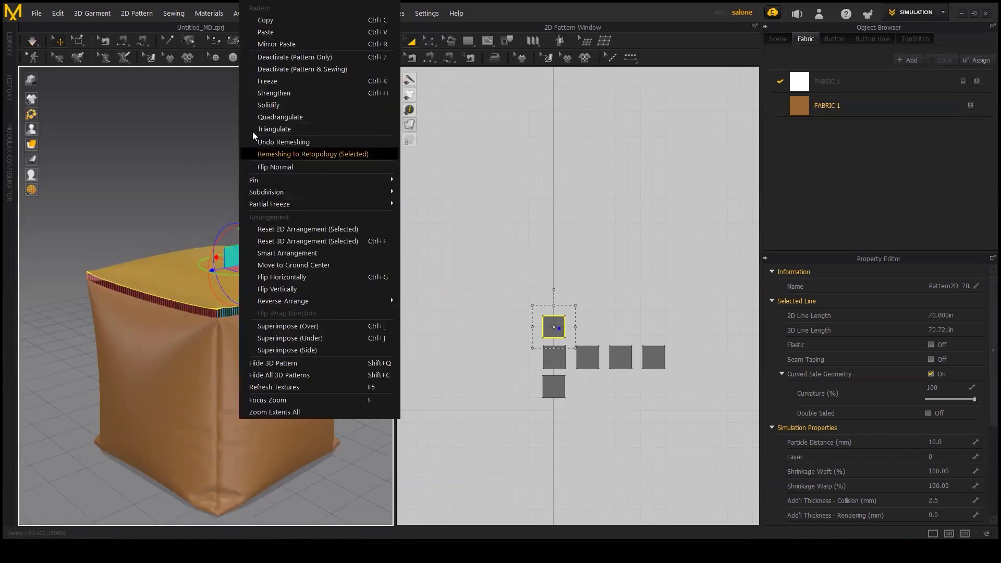
click(270, 84)
- Freeze the cube's bottom panel, then clear the pattern selection
mouse_move(233, 319)
right_down()
mouse_move(234, 276)
mouse_move(234, 362)
right_up()
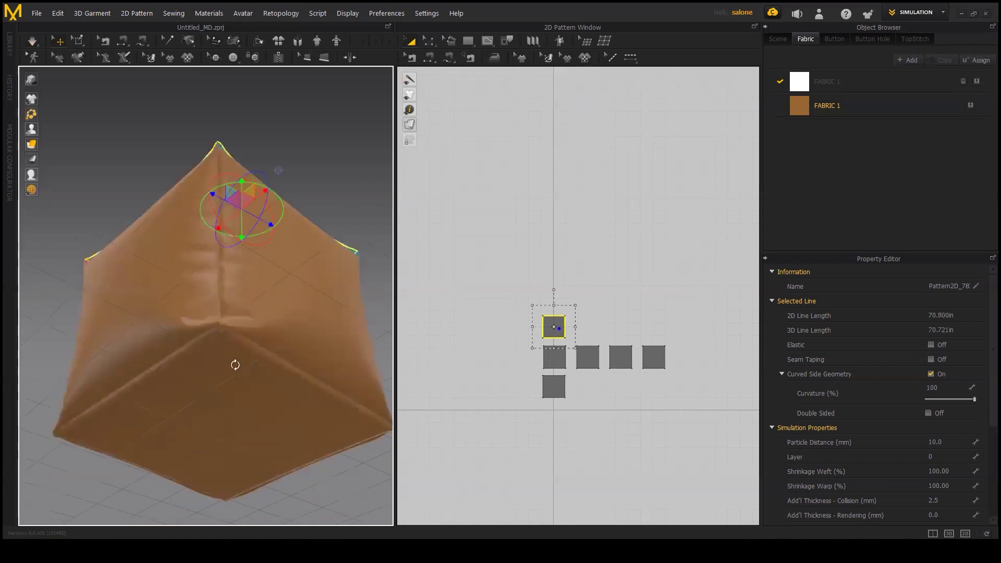
right_click(236, 366)
click(281, 85)
mouse_move(230, 165)
right_down()
mouse_move(252, 308)
mouse_move(127, 315)
mouse_move(278, 315)
mouse_move(223, 311)
mouse_move(230, 335)
mouse_move(333, 323)
mouse_move(180, 324)
mouse_move(257, 313)
right_up()
scroll(254, 313, down, 3)
scroll(230, 336, up, 2)
scroll(180, 324, down, 3)
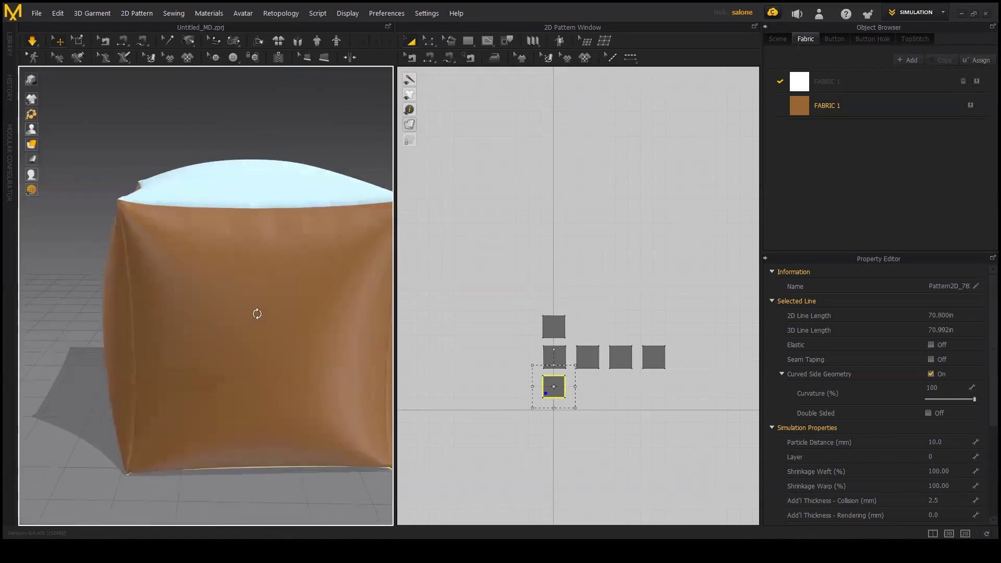
click(639, 365)
- Select the four side panels and set their pressure to 2 while simulating
scroll(654, 354, up, 2)
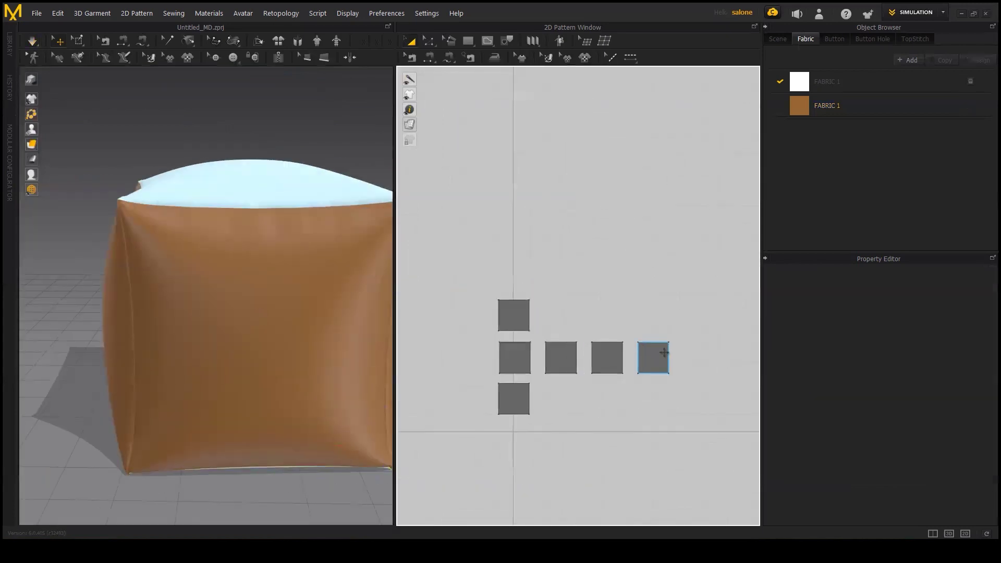
drag(431, 380, 429, 383)
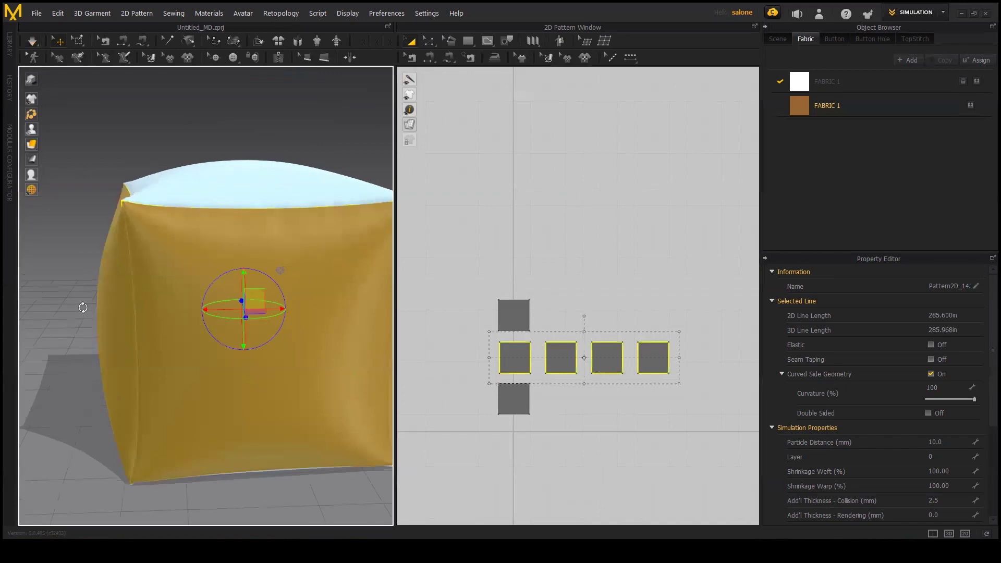
right_drag(80, 306, 130, 308)
scroll(123, 326, up, 2)
scroll(123, 326, down, 2)
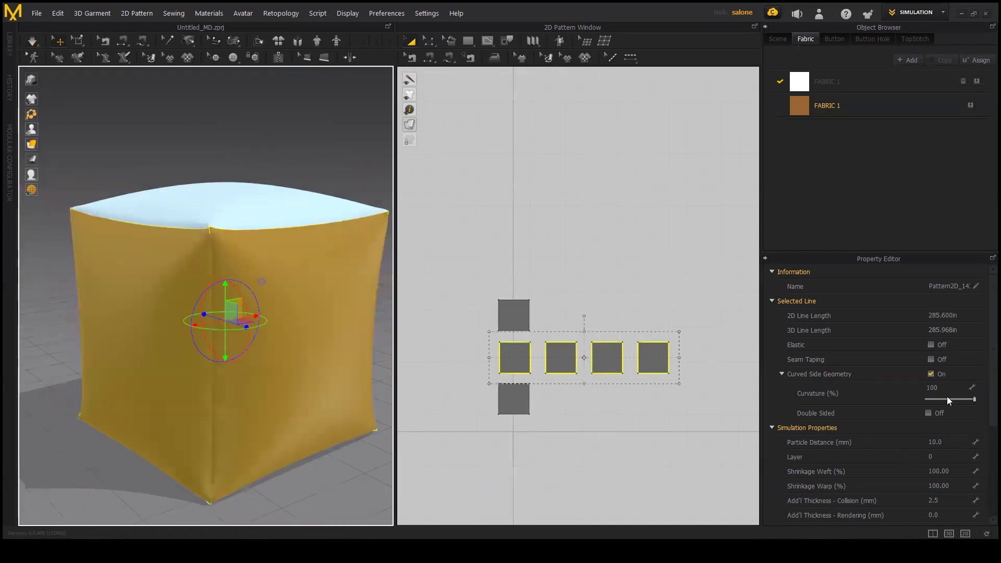
scroll(962, 398, down, 2)
scroll(973, 447, down, 1)
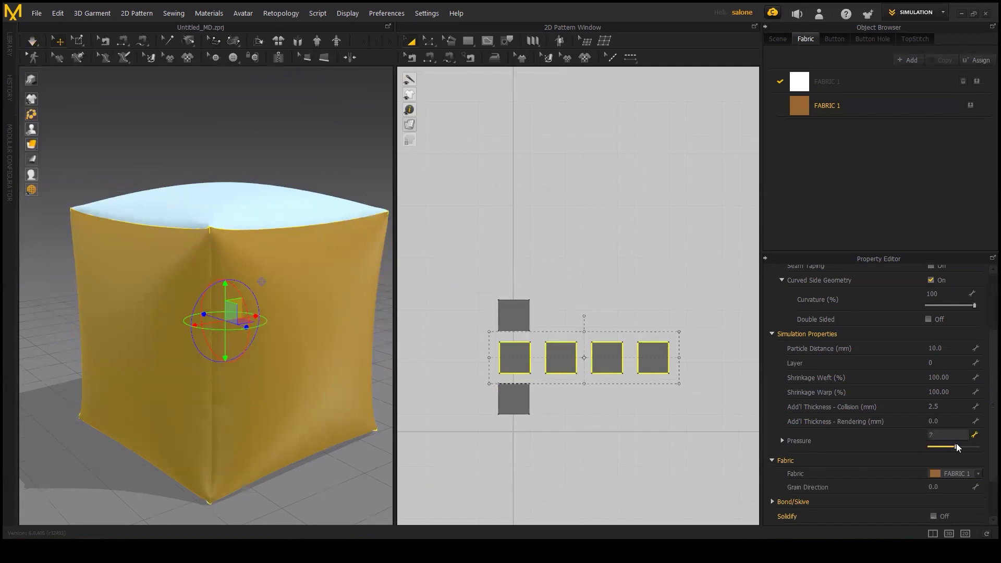
click(238, 329)
key(space)
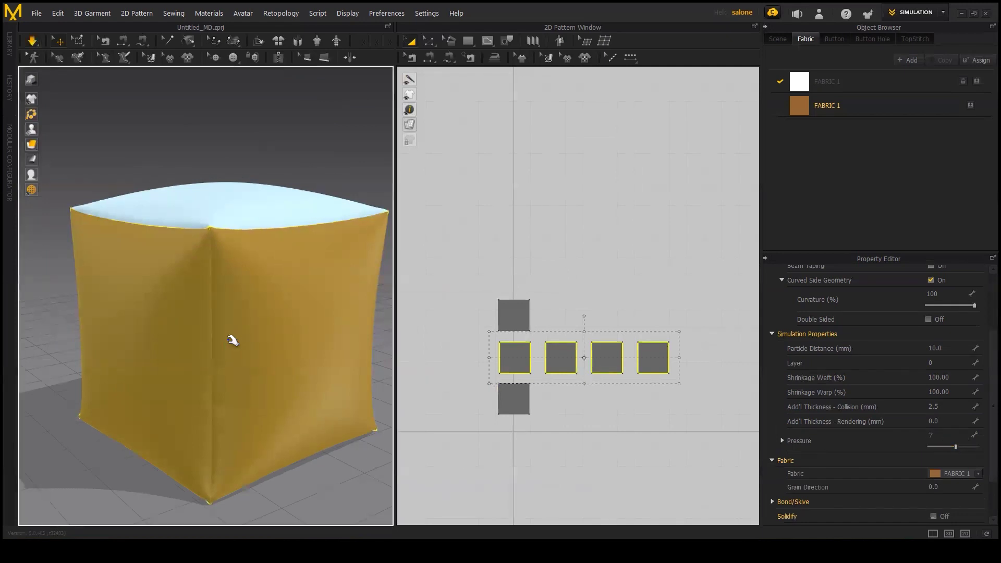
drag(954, 443, 952, 445)
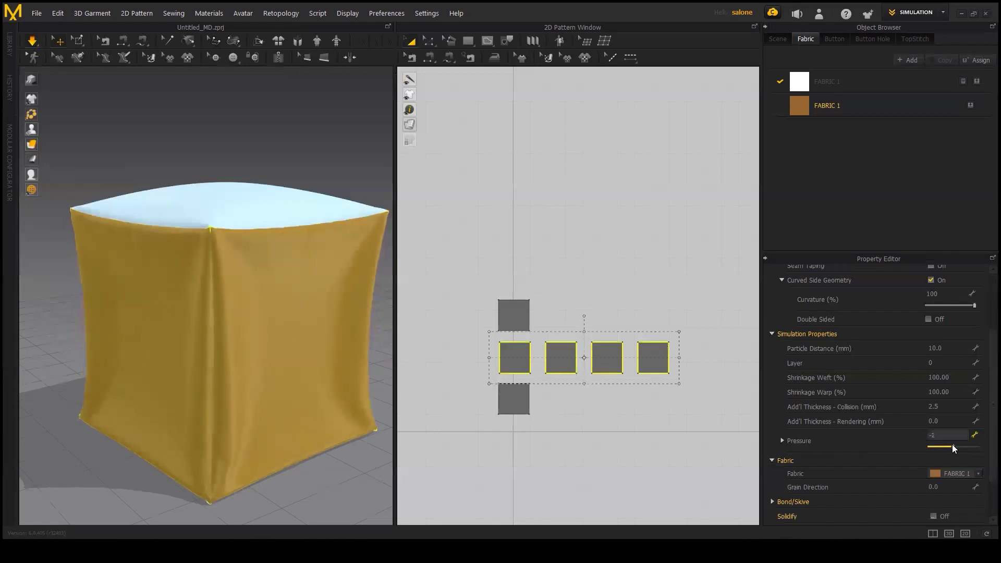
click(953, 444)
- Clear the selection and orbit around the puffed cube to inspect it
mouse_move(246, 330)
right_down()
mouse_move(161, 313)
mouse_move(235, 347)
right_up()
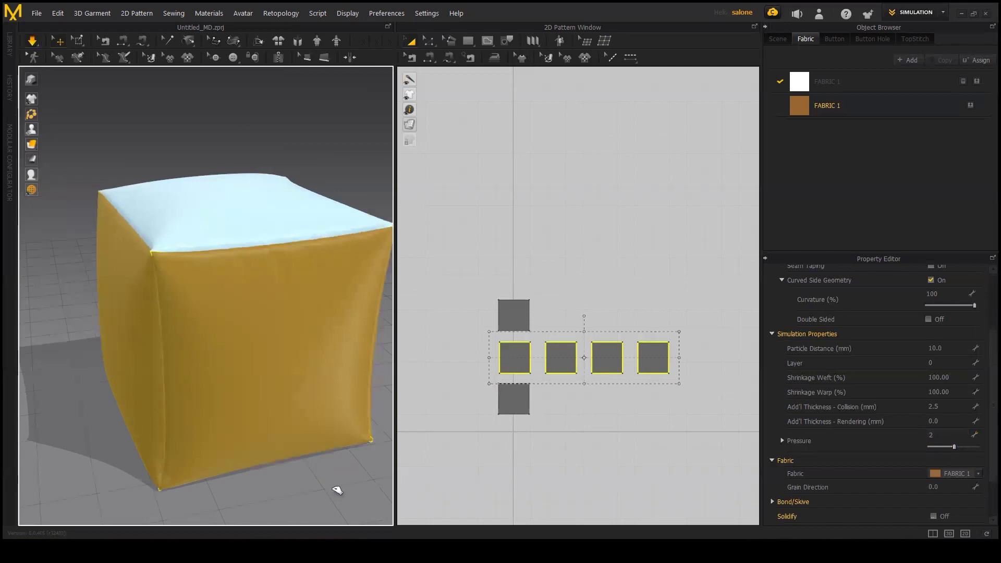
click(338, 490)
right_drag(291, 391, 358, 384)
mouse_move(149, 351)
right_down()
mouse_move(285, 313)
mouse_move(210, 333)
right_up()
mouse_move(112, 273)
right_down()
mouse_move(148, 300)
mouse_move(282, 291)
mouse_move(344, 314)
right_up()
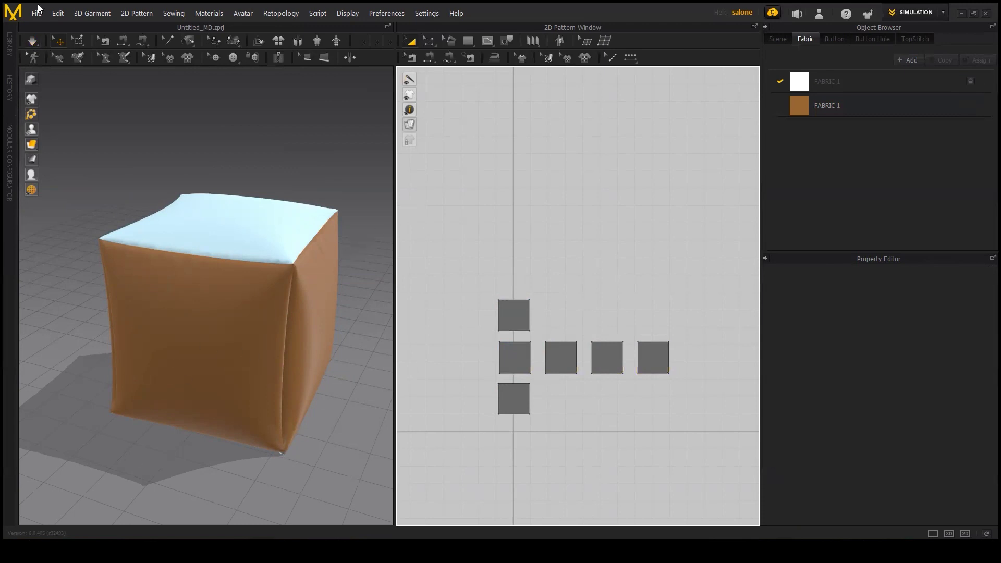
key(super+e)
click(411, 89)
click(407, 77)
click(412, 102)
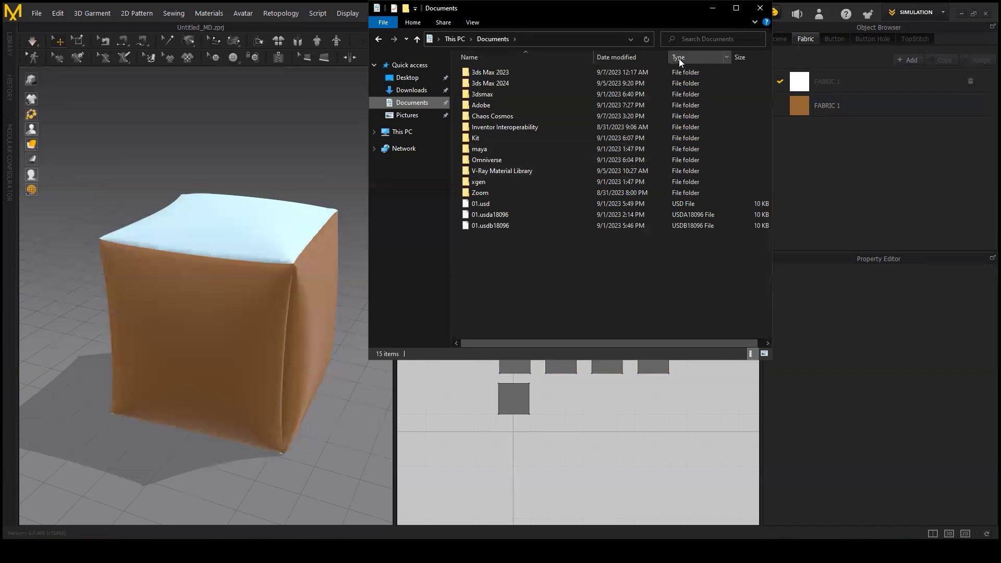
click(711, 10)
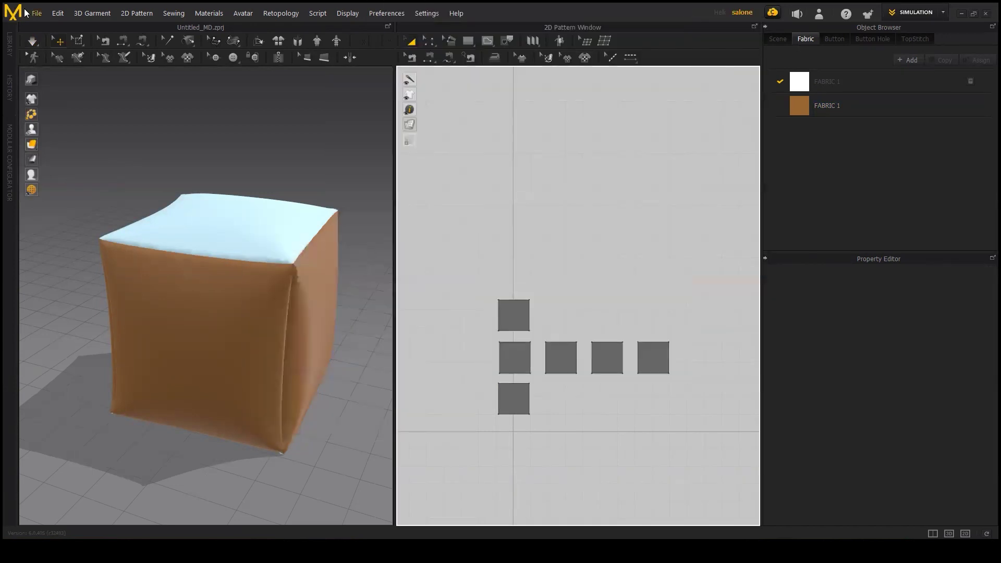
- Open the ottoman_02.png reference in Photos from the Open File dialog, without saving
click(37, 13)
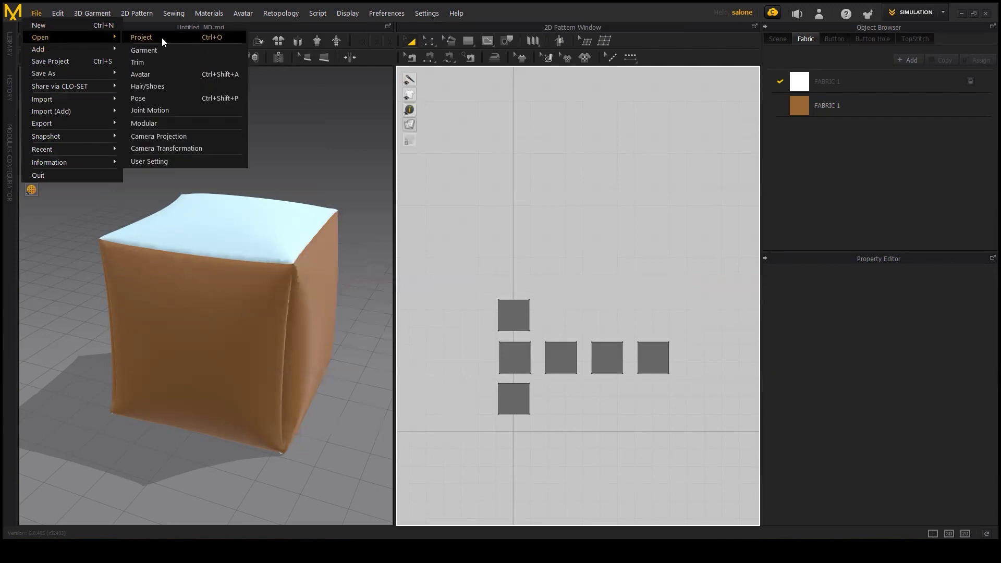
click(161, 40)
click(507, 310)
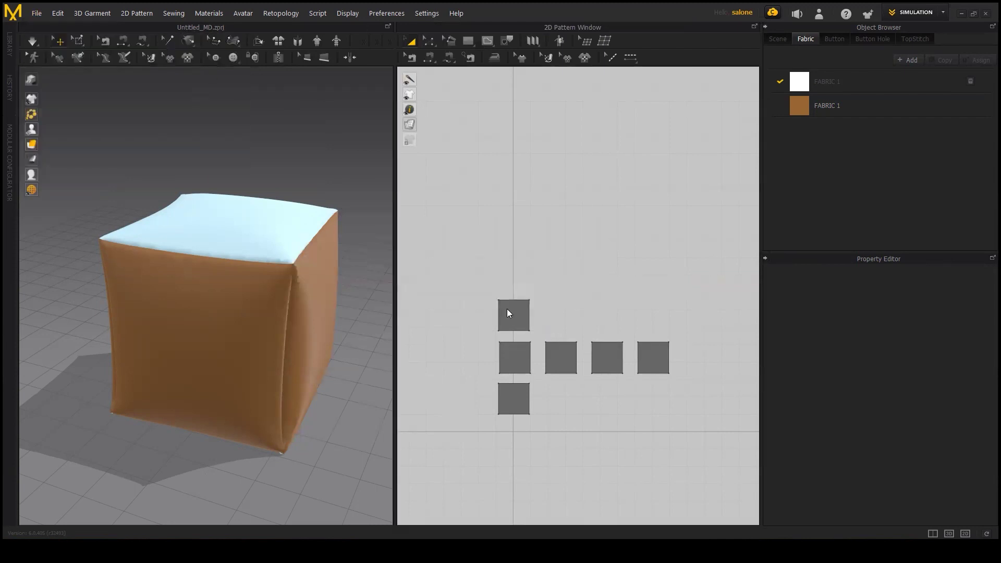
click(356, 88)
right_click(355, 88)
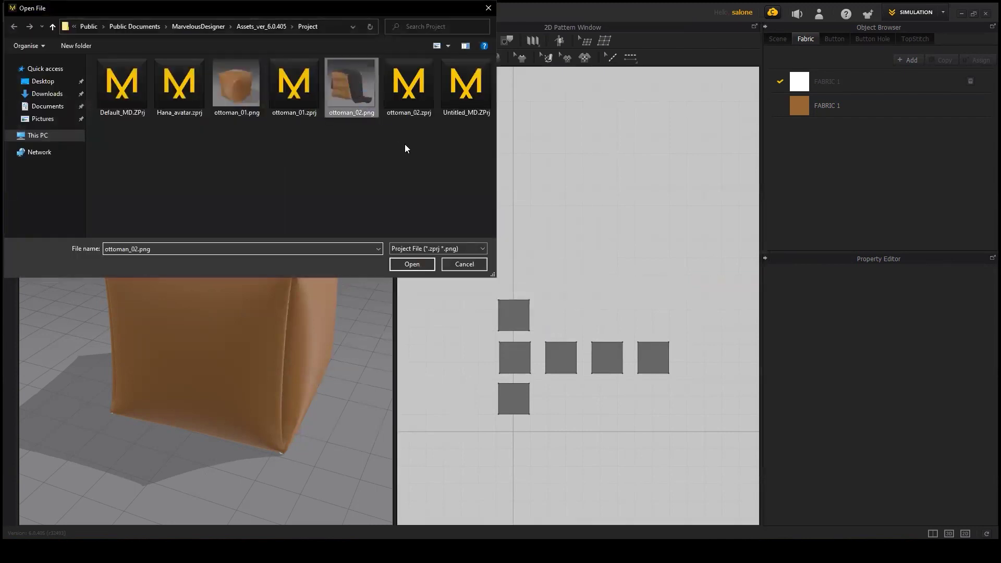
click(394, 112)
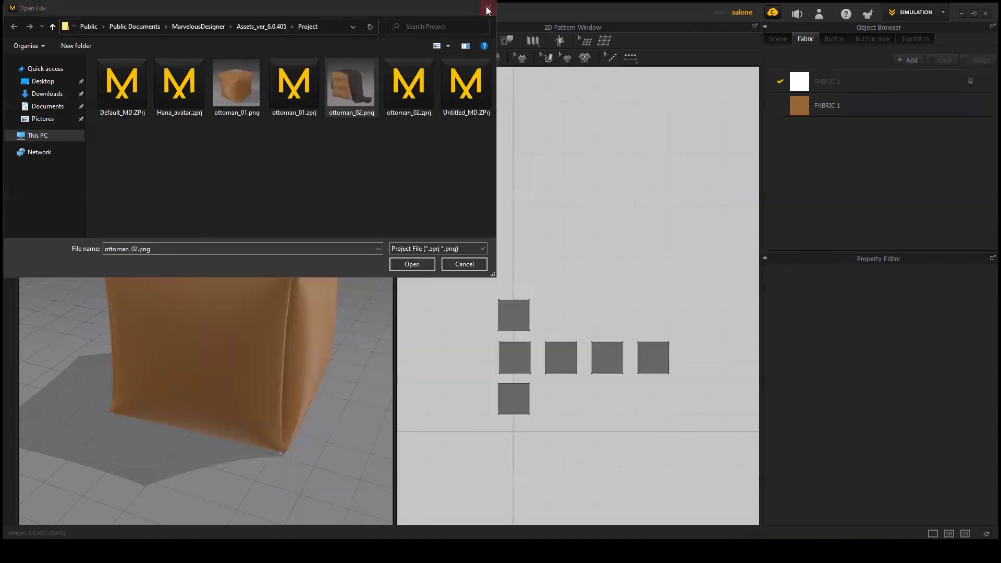
click(488, 8)
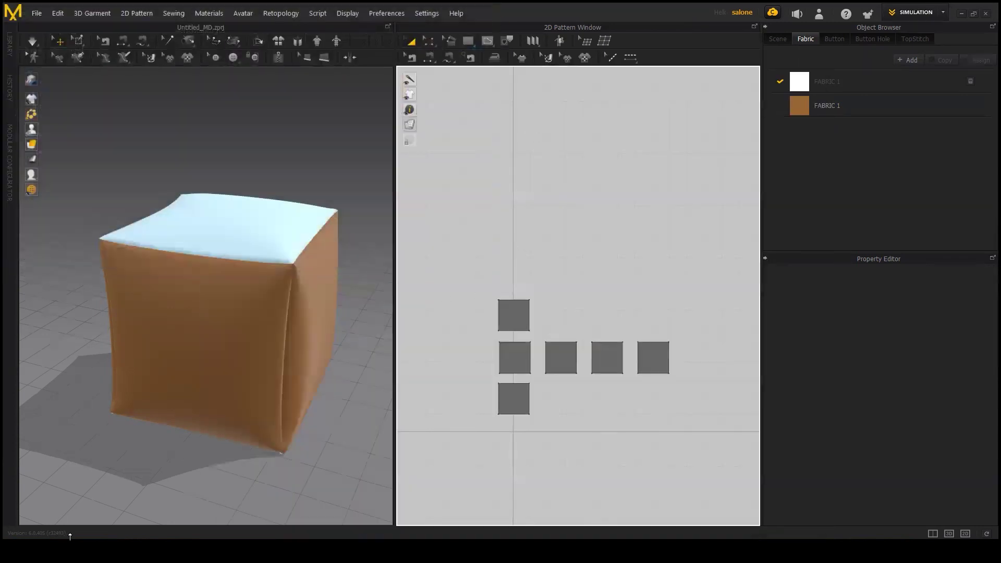
- View the reference, minimize it, and box-select five of the cube panels
click(218, 505)
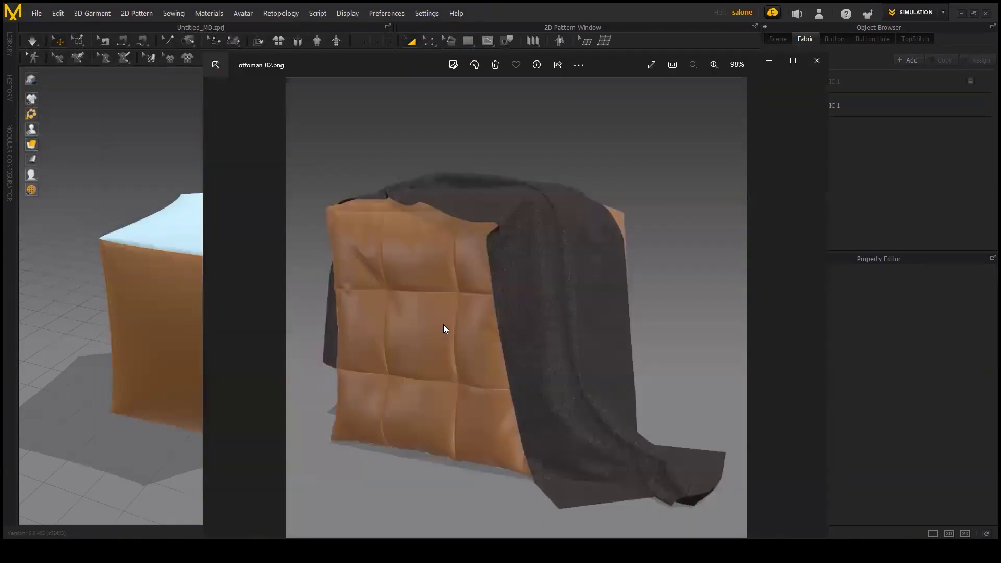
scroll(360, 338, down, 3)
click(774, 61)
mouse_move(314, 299)
right_down()
mouse_move(217, 282)
mouse_move(279, 281)
right_up()
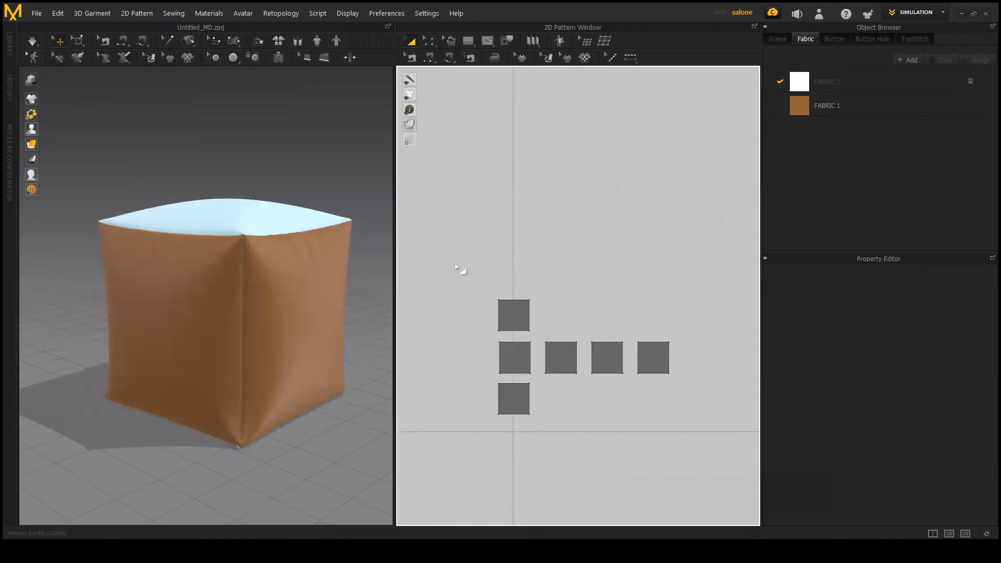
drag(629, 443, 630, 443)
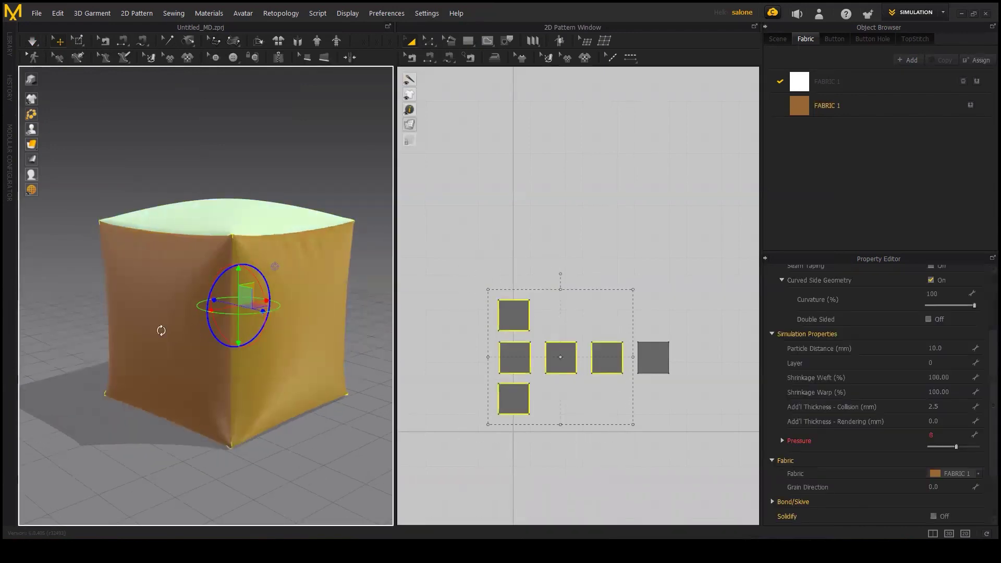
- Freeze the five selected cube panels
right_click(190, 210)
click(212, 70)
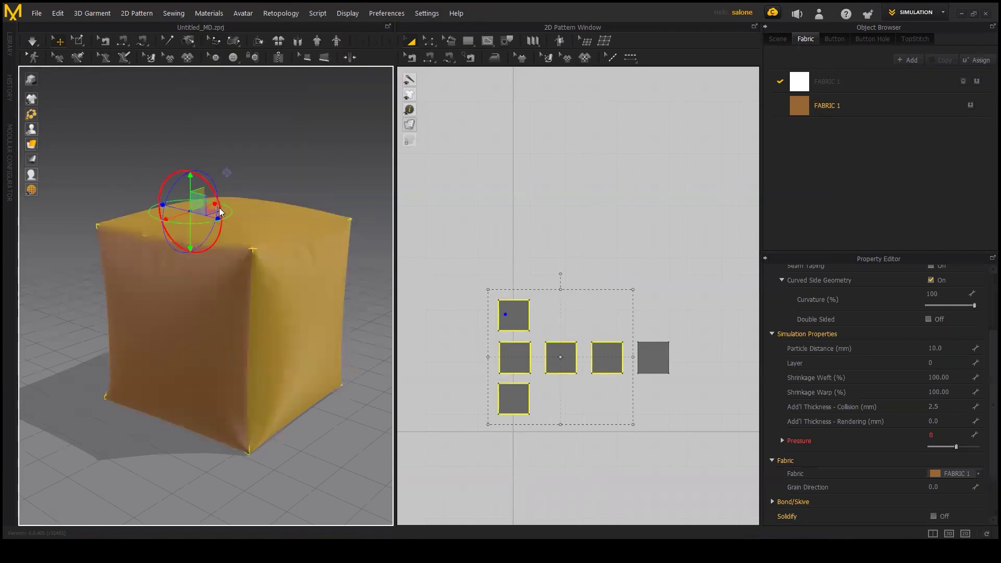
right_click(220, 211)
click(284, 78)
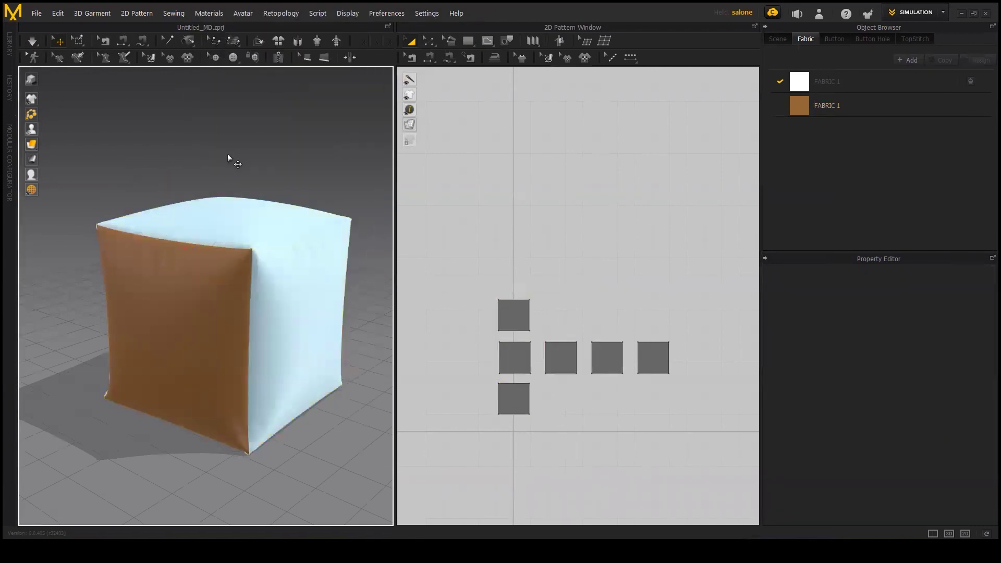
- Bring the brown face forward and show its panel with fabric texture in 2D
right_drag(227, 158, 245, 239)
scroll(649, 366, up, 2)
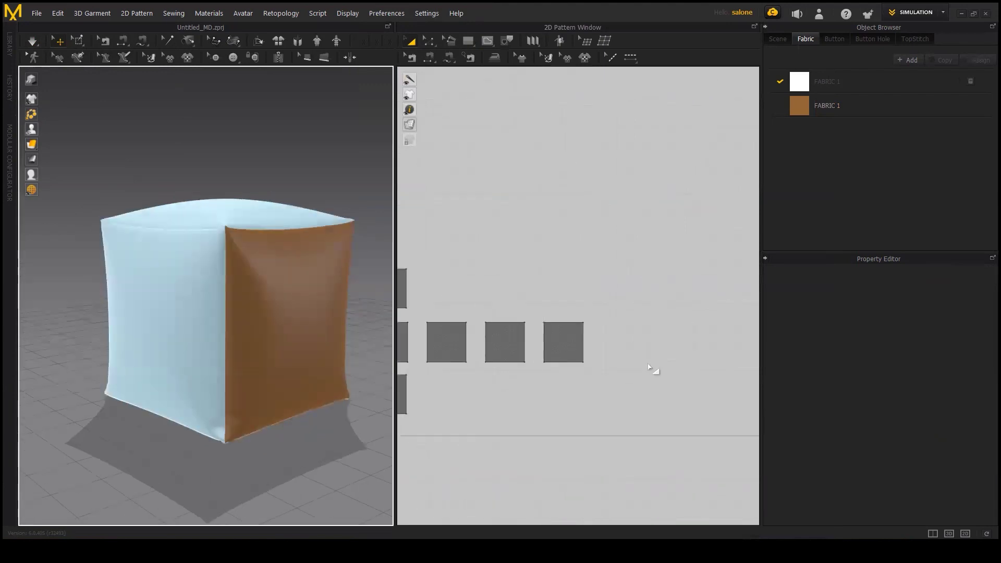
scroll(483, 324, up, 3)
click(492, 331)
scroll(493, 332, up, 3)
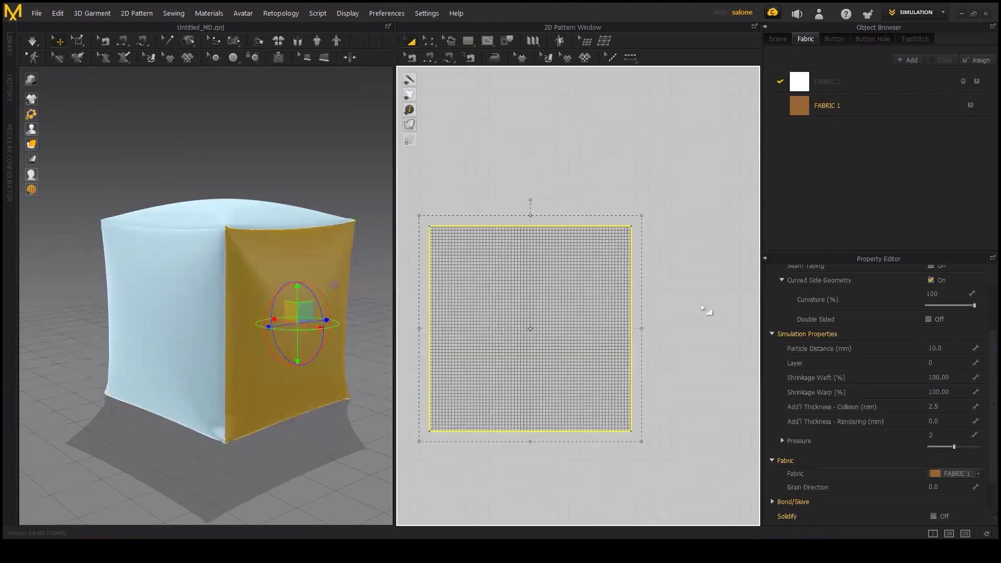
click(705, 309)
scroll(570, 297, up, 1)
scroll(570, 298, up, 1)
scroll(474, 248, up, 1)
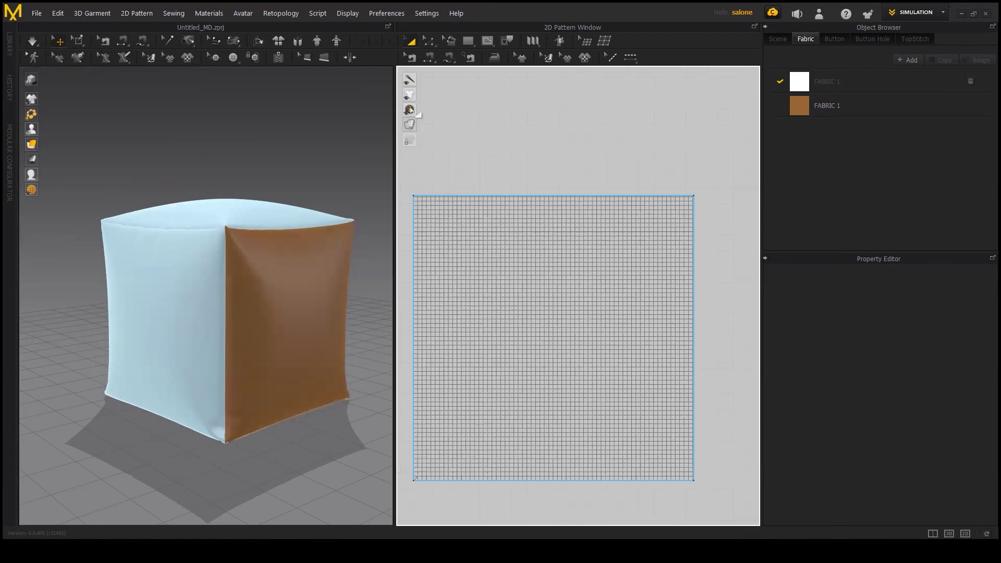
click(410, 124)
click(424, 124)
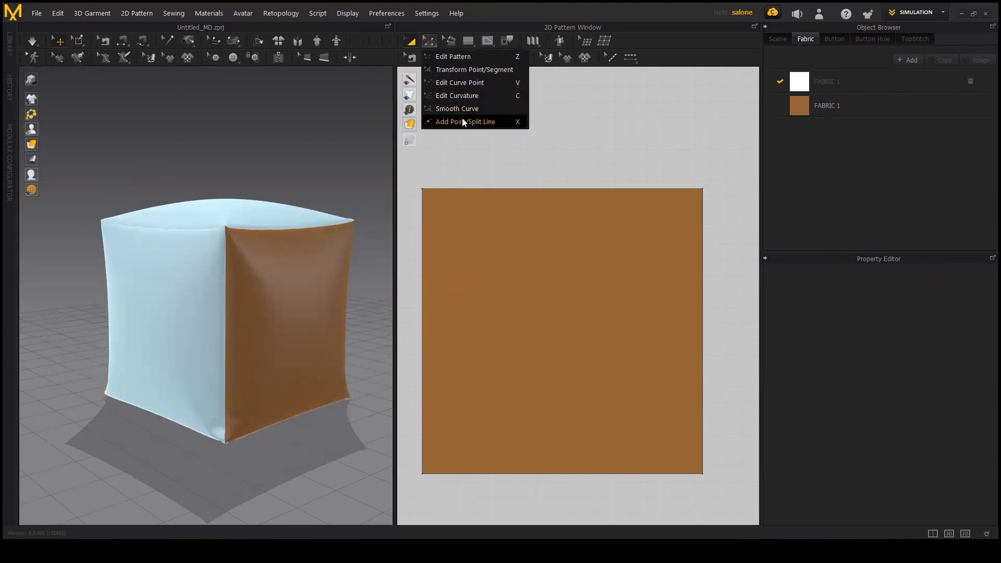
- Split the square panel's top edge into three equal segments
click(463, 121)
click(515, 189)
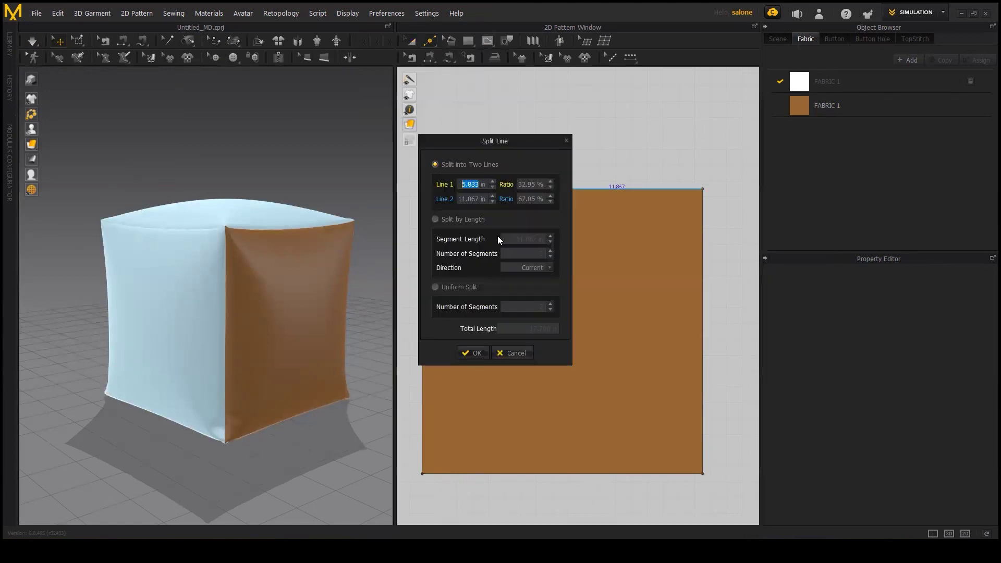
click(435, 288)
click(552, 302)
drag(490, 144, 350, 141)
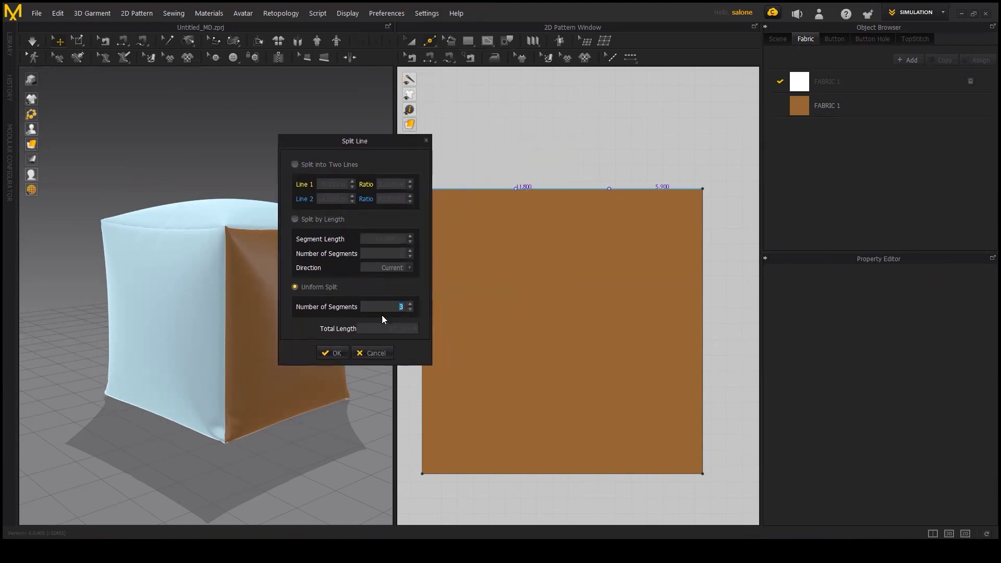
click(334, 353)
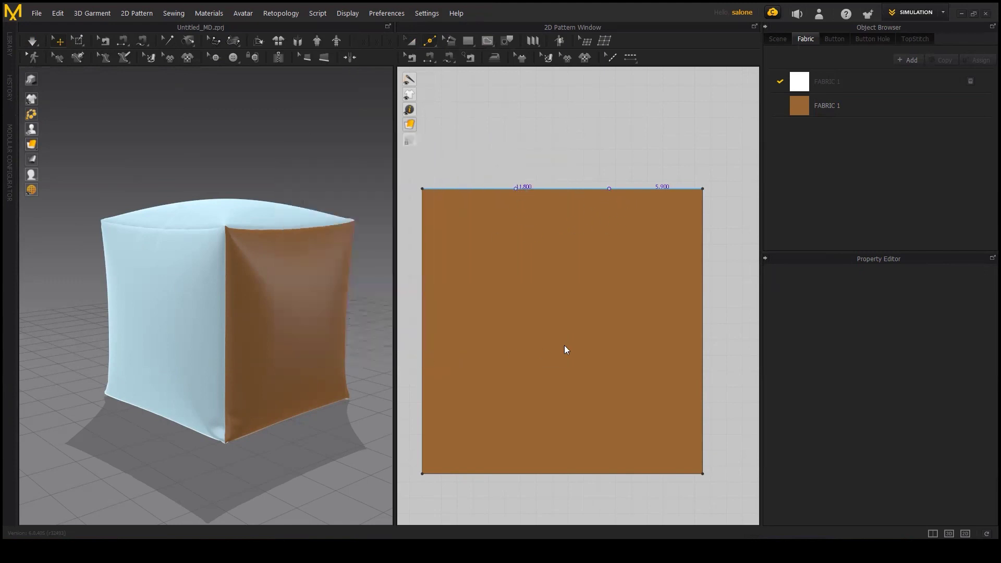
- Uniformly split the bottom, left and right edges into three segments each
click(545, 474)
right_click(545, 474)
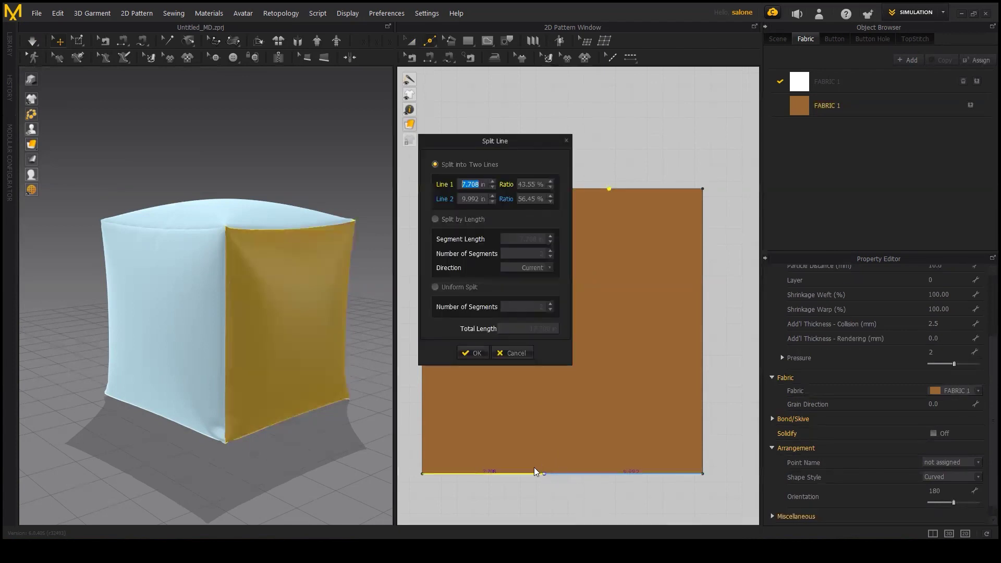
click(441, 288)
click(551, 305)
click(482, 352)
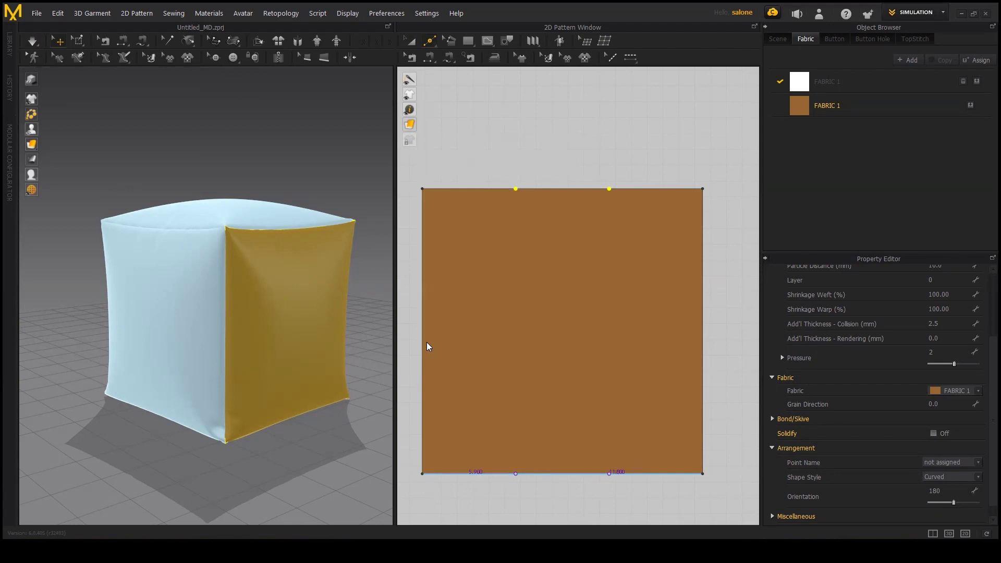
right_click(425, 349)
click(438, 286)
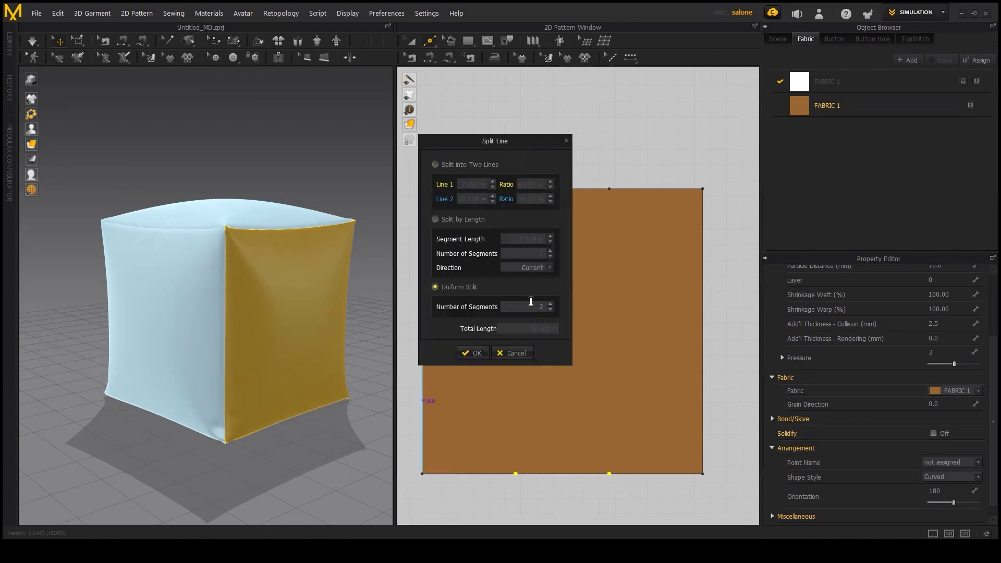
click(479, 352)
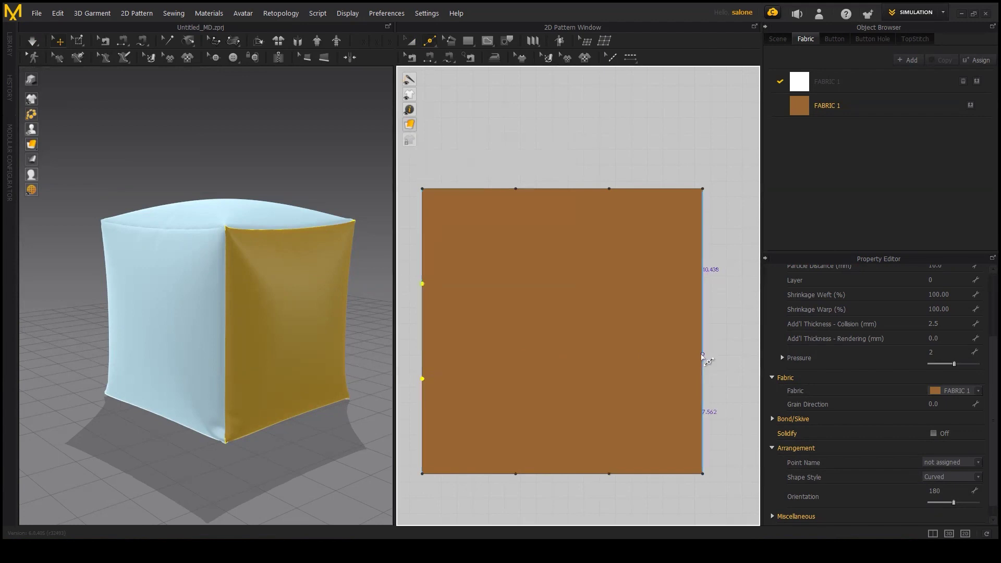
right_click(702, 355)
click(436, 288)
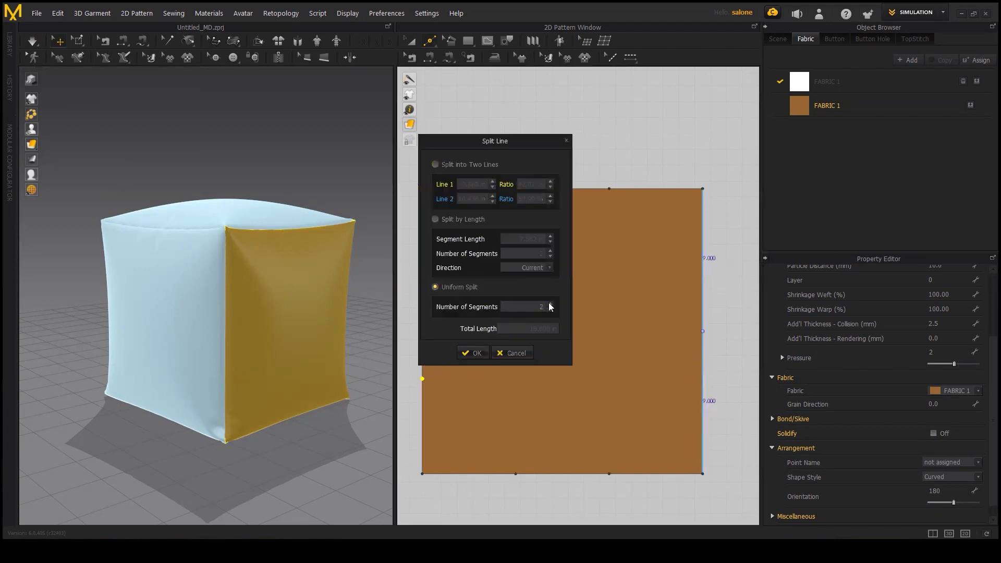
click(472, 353)
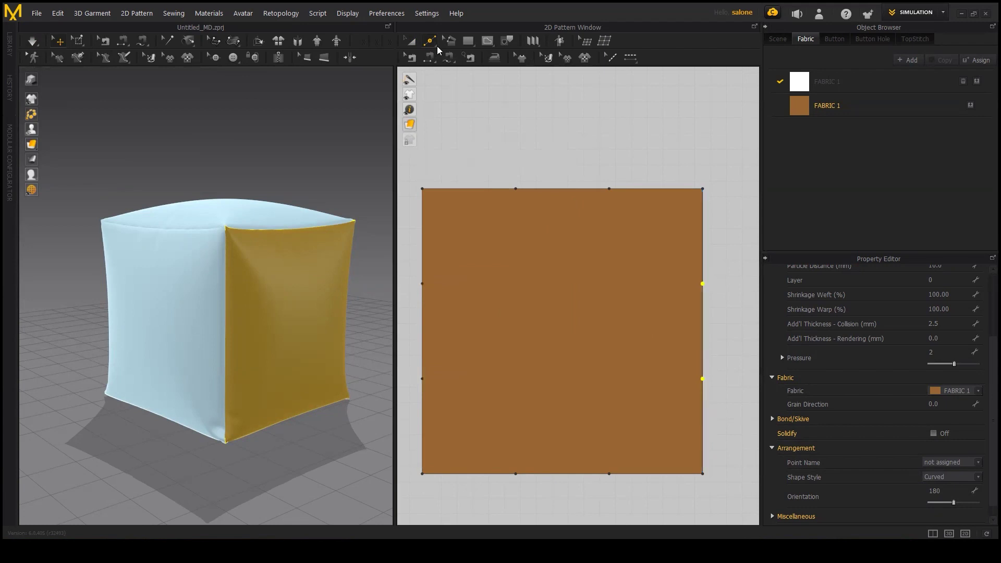
- Draw the vertical internal fold lines between the top and bottom third points
click(487, 41)
click(501, 55)
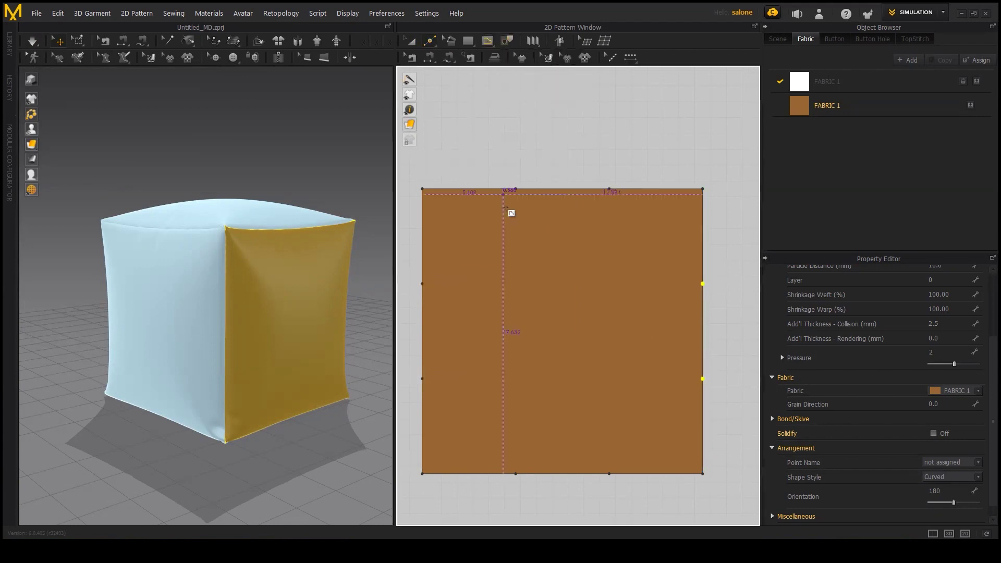
click(515, 188)
click(587, 439)
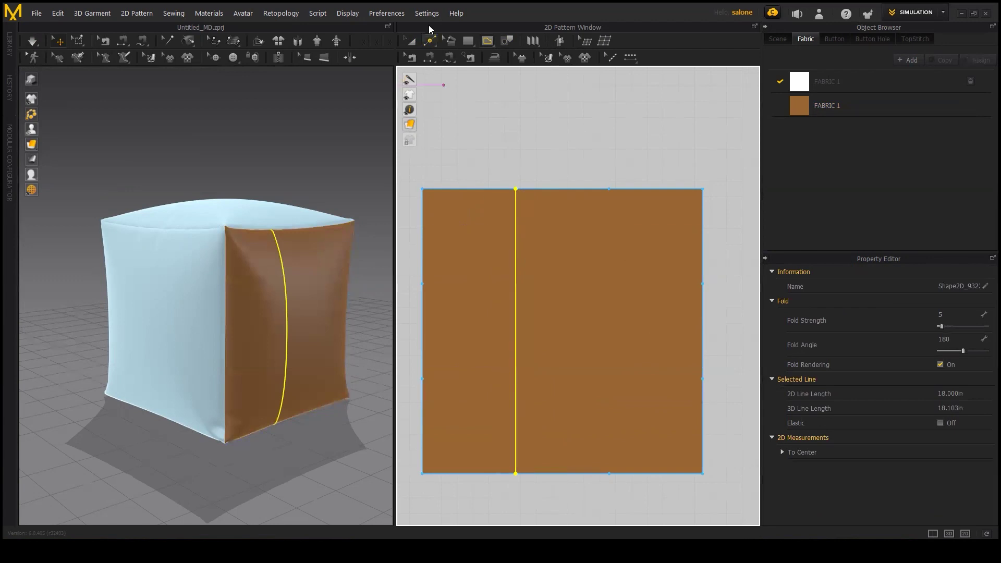
click(426, 44)
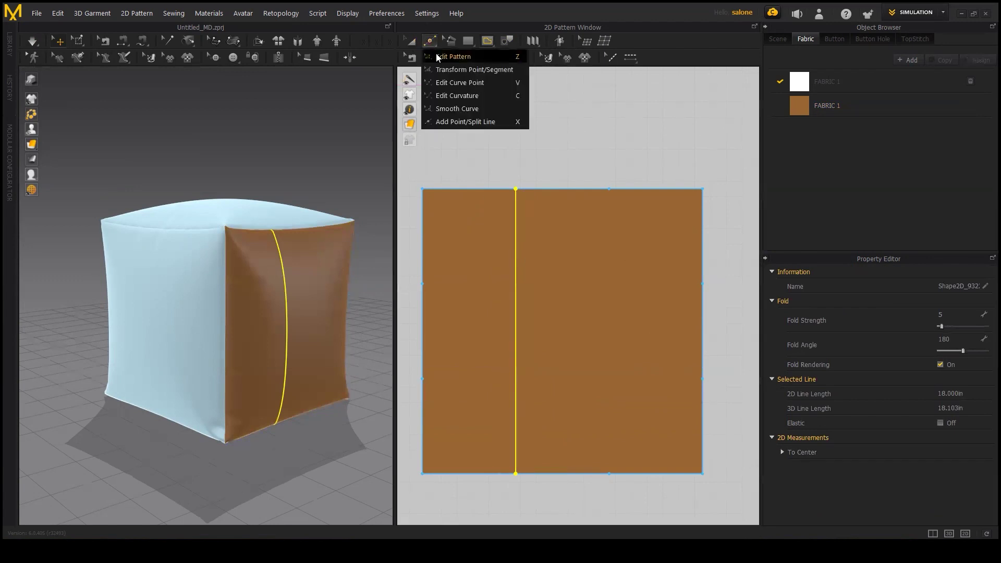
click(436, 84)
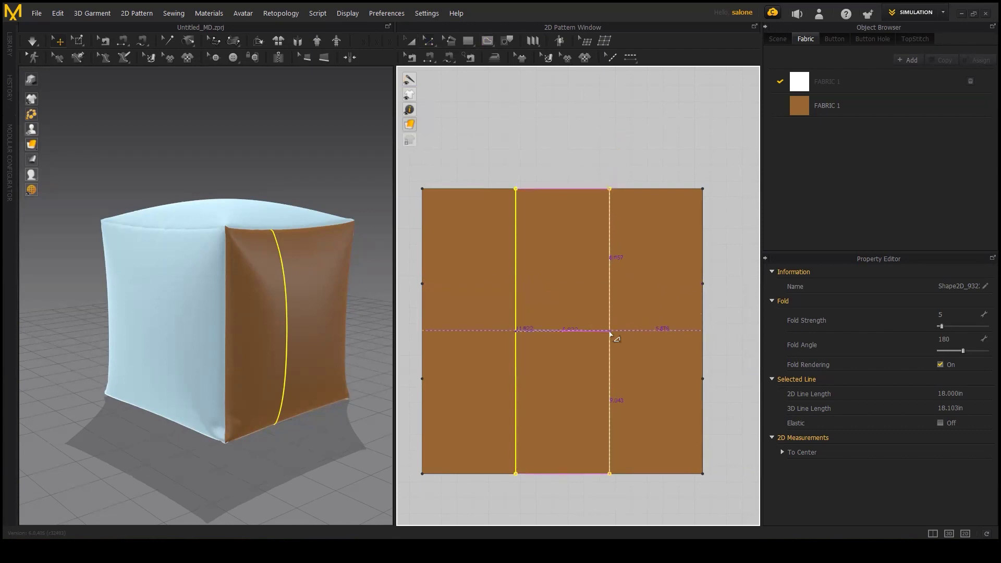
key(ctrl+z)
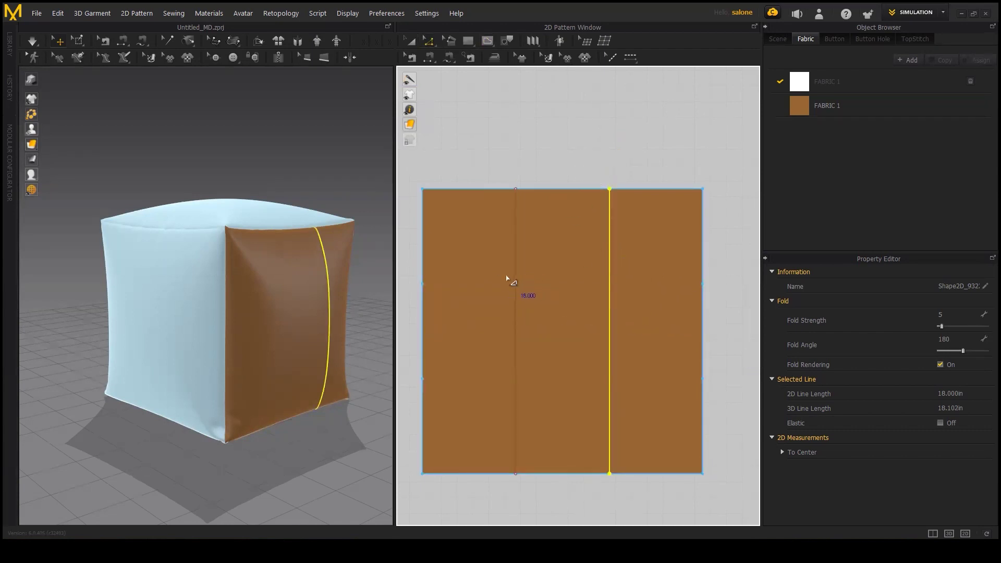
- Draw the two horizontal fold lines between the left and right third points
click(436, 45)
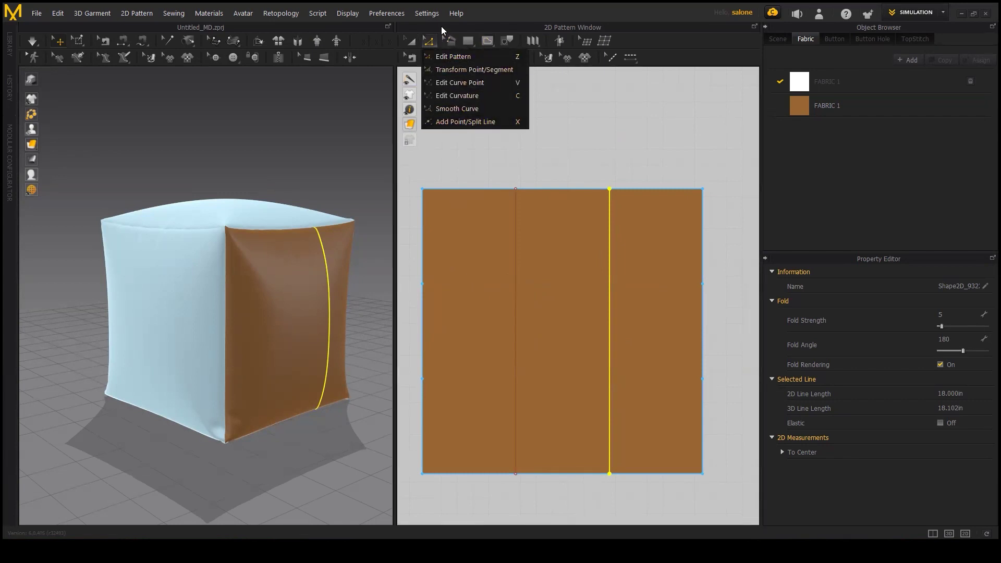
click(469, 32)
click(422, 284)
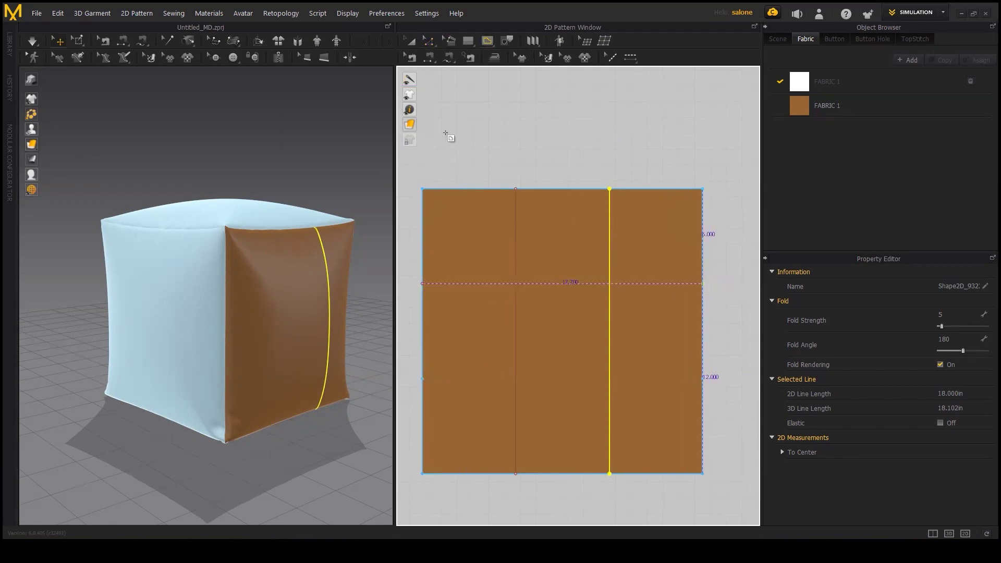
click(430, 44)
click(429, 45)
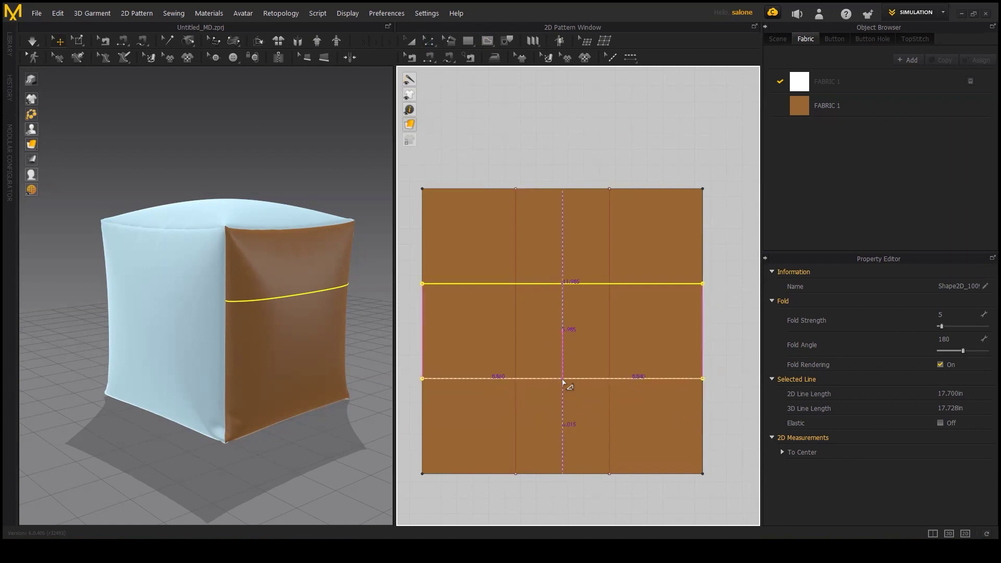
click(722, 322)
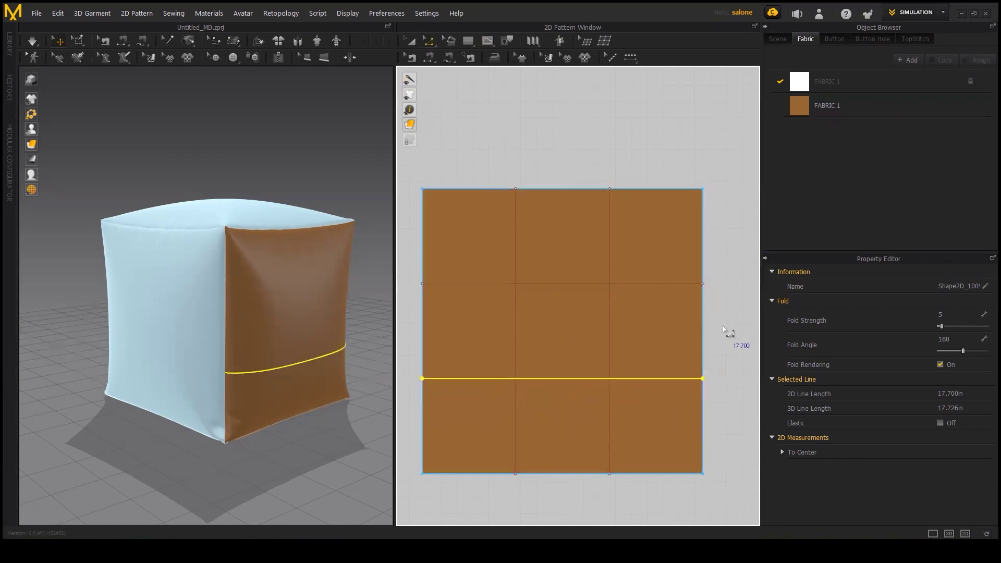
mouse_move(284, 312)
right_down()
mouse_move(220, 305)
mouse_move(309, 313)
right_up()
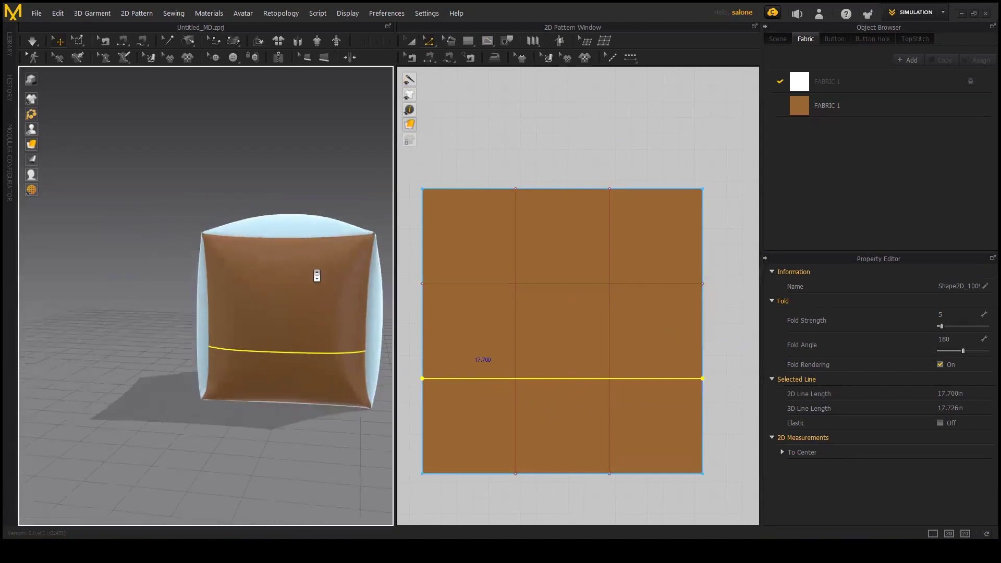
- Deselect the fold line and switch the Select Mesh tool to Pin (Box)
scroll(317, 275, up, 3)
scroll(245, 323, up, 2)
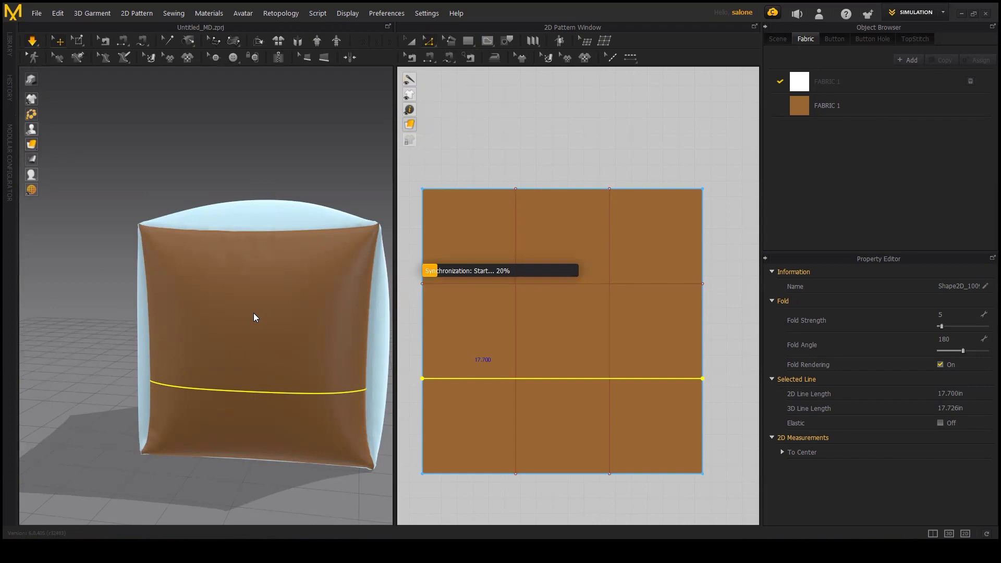
mouse_move(331, 298)
right_down()
mouse_move(241, 290)
mouse_move(320, 283)
mouse_move(340, 317)
mouse_move(329, 329)
right_up()
click(531, 152)
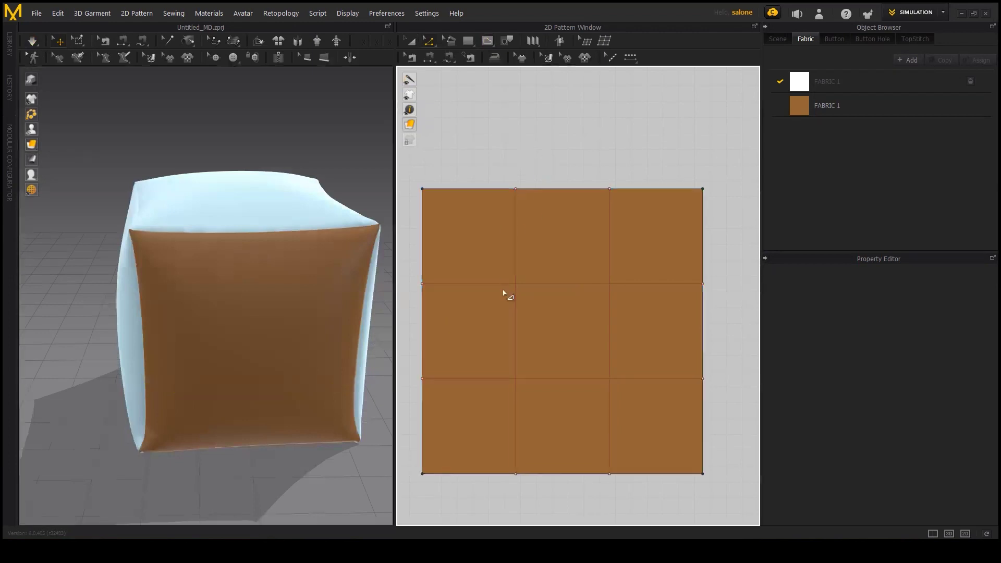
scroll(508, 290, up, 5)
scroll(525, 276, up, 1)
click(77, 42)
click(89, 95)
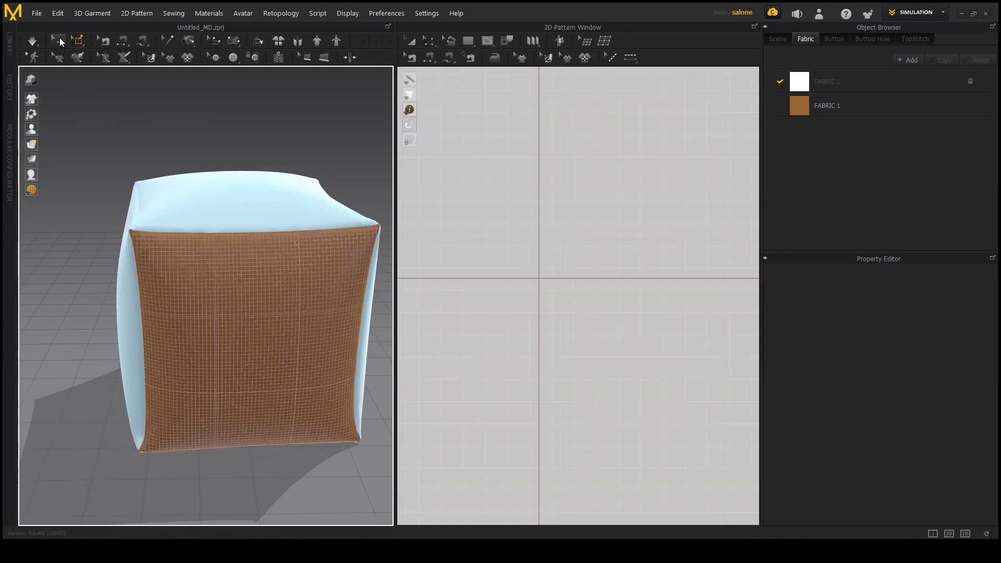
- Pan and zoom the 2D and 3D views to frame the brown panel
scroll(542, 281, up, 1)
click(538, 276)
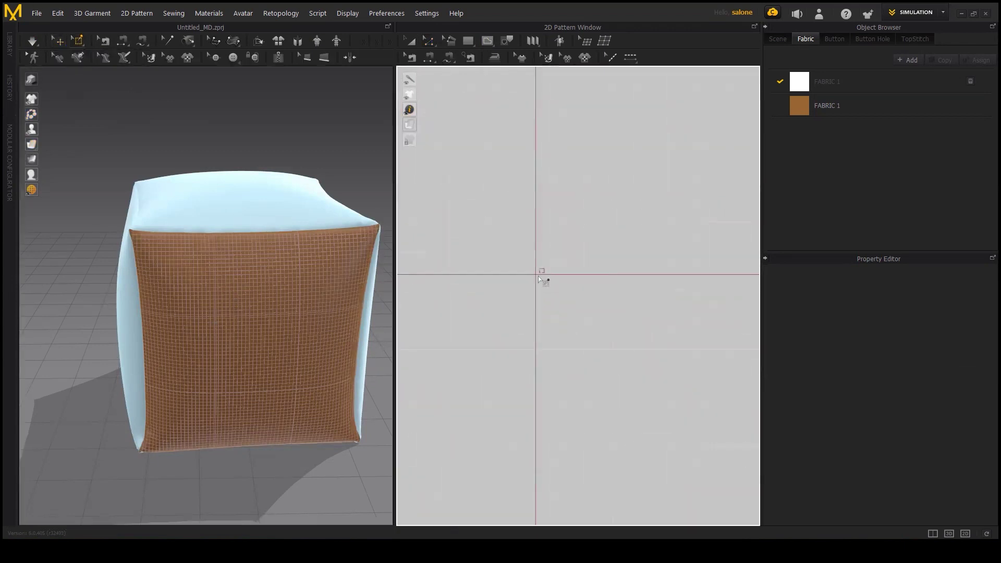
mouse_move(539, 291)
middle_down()
mouse_move(565, 290)
mouse_move(545, 284)
middle_up()
scroll(542, 273, down, 1)
scroll(541, 275, down, 3)
scroll(541, 398, up, 2)
scroll(568, 333, up, 3)
scroll(568, 339, down, 2)
scroll(490, 346, down, 1)
scroll(514, 348, up, 4)
scroll(514, 349, up, 1)
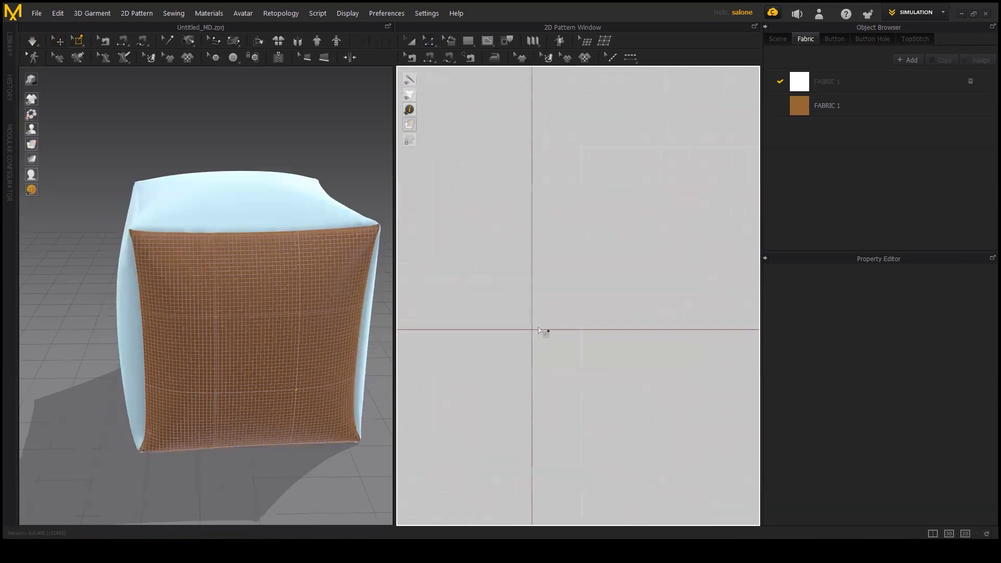
right_drag(285, 339, 60, 89)
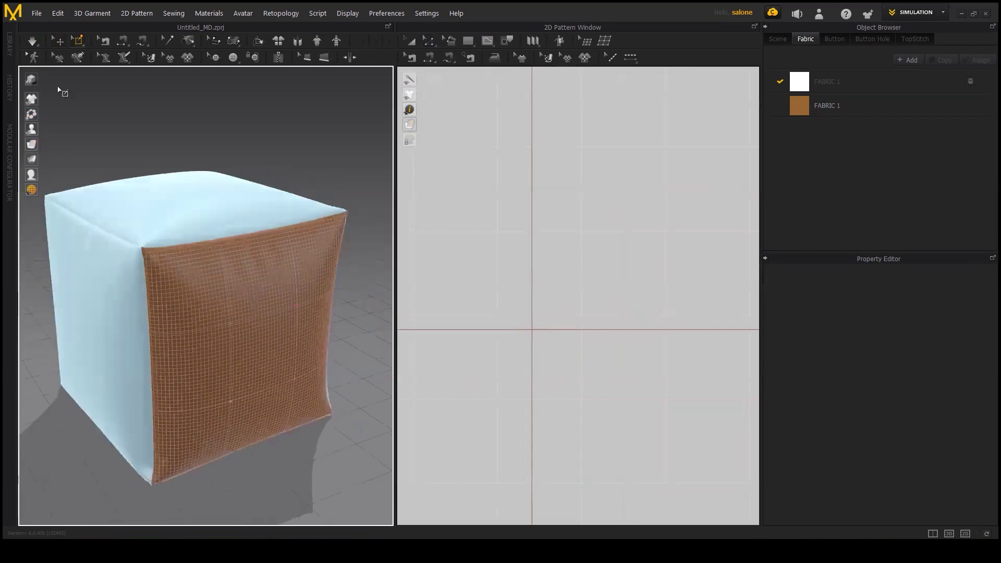
scroll(235, 330, up, 2)
- Pin three points across the brown panel's front face, then orbit to face it
scroll(248, 339, up, 2)
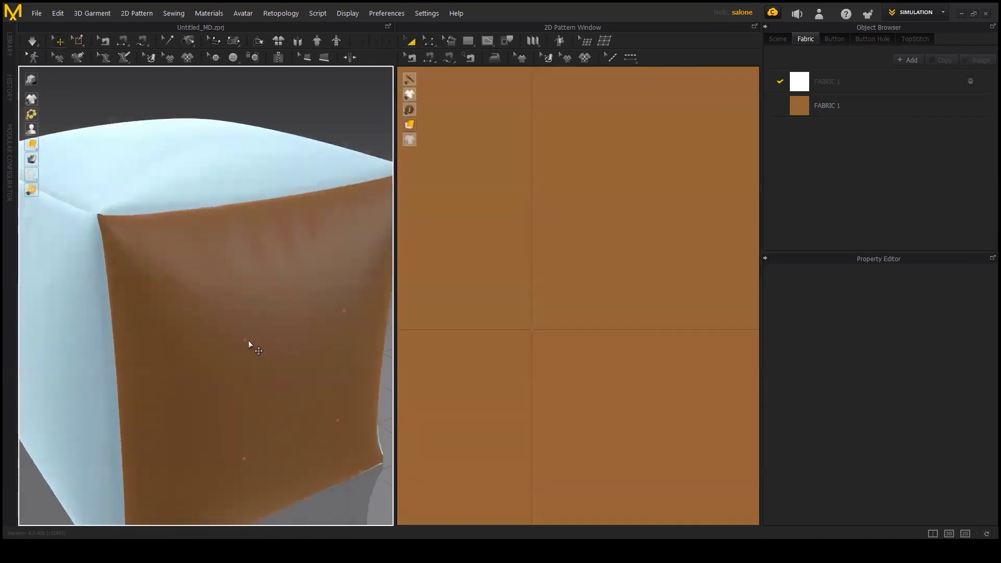
click(244, 339)
click(344, 312)
click(244, 339)
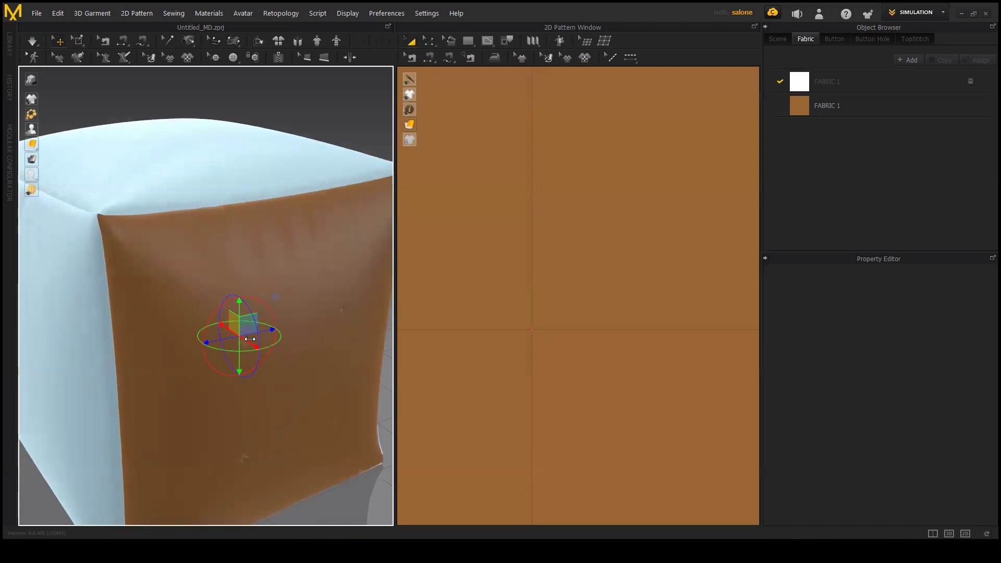
mouse_move(254, 344)
right_down()
mouse_move(305, 352)
mouse_move(306, 336)
mouse_move(247, 335)
right_up()
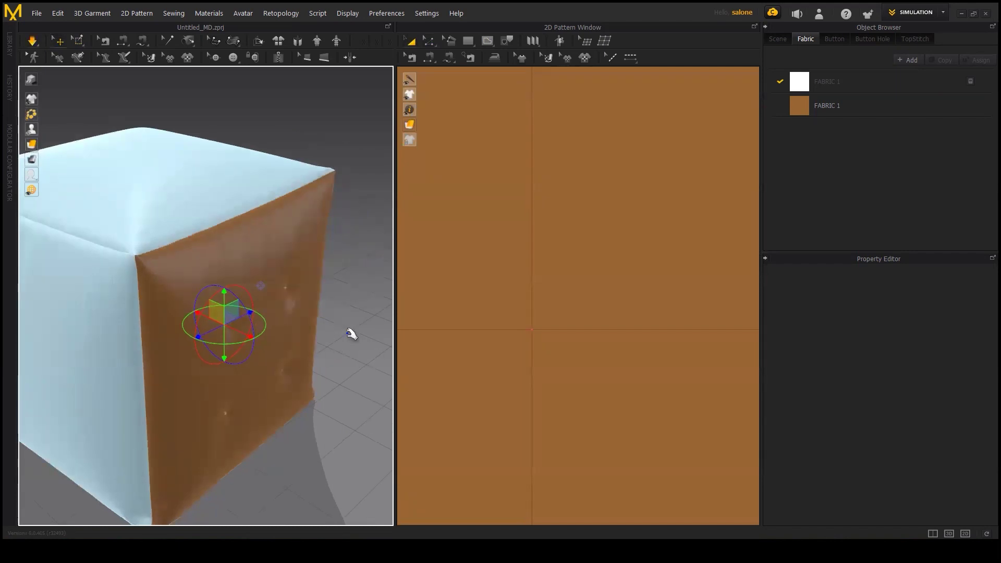
mouse_move(348, 335)
right_down()
mouse_move(270, 311)
mouse_move(174, 306)
mouse_move(341, 316)
right_up()
- Select the brown panel's left vertical fold line in Edit Pattern mode
scroll(510, 297, down, 2)
key(z)
click(516, 195)
- Select all four internal fold lines: both verticals and both horizontals
scroll(539, 243, down, 4)
right_drag(565, 188, 572, 233)
scroll(572, 233, up, 5)
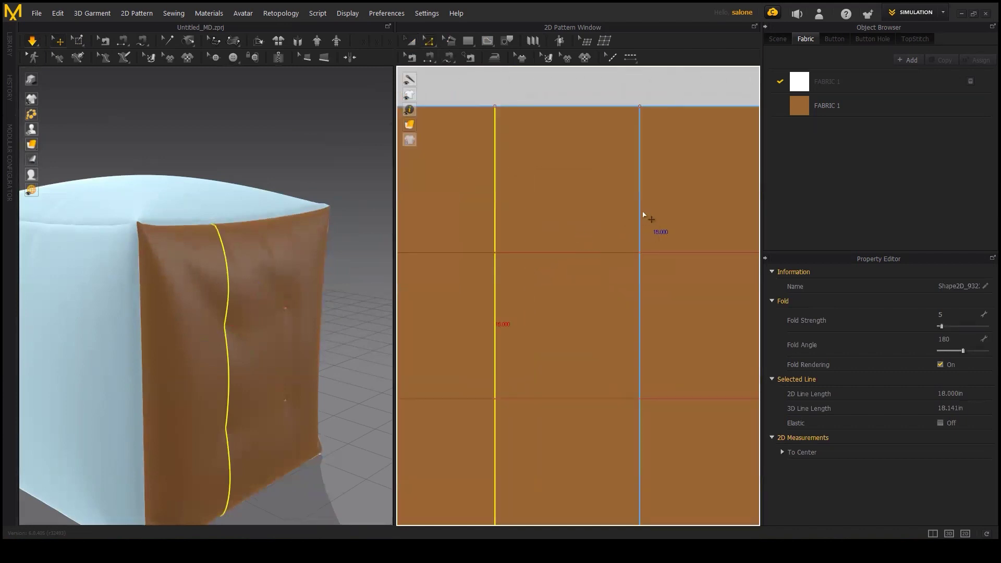
shift+click(640, 218)
shift+click(609, 253)
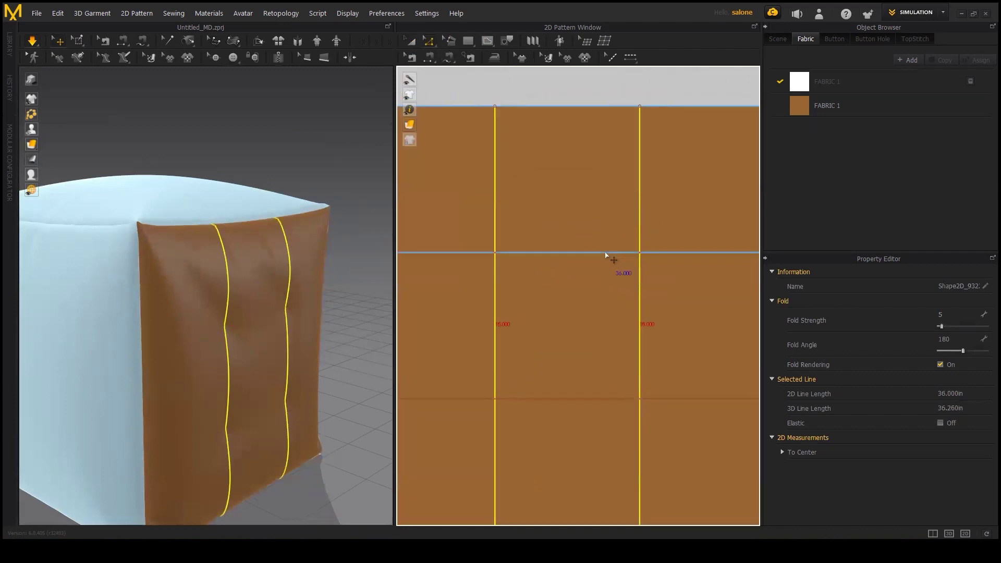
shift+click(579, 400)
scroll(576, 370, down, 4)
scroll(547, 361, up, 4)
mouse_move(263, 285)
right_down()
mouse_move(223, 291)
mouse_move(235, 291)
right_up()
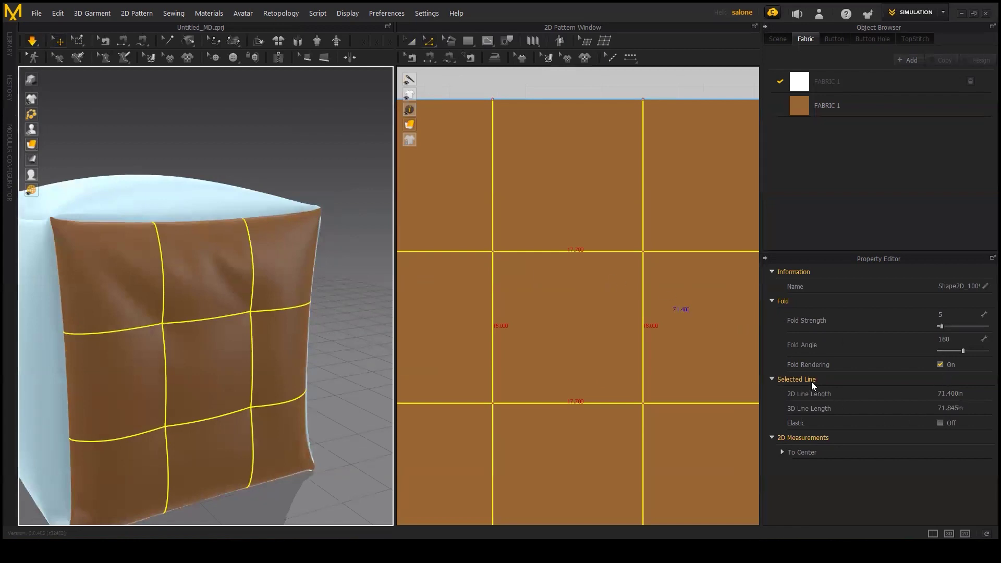
- Set the fold lines to fold angle 360 and fold strength 20, then preview the tufting
drag(962, 352, 986, 351)
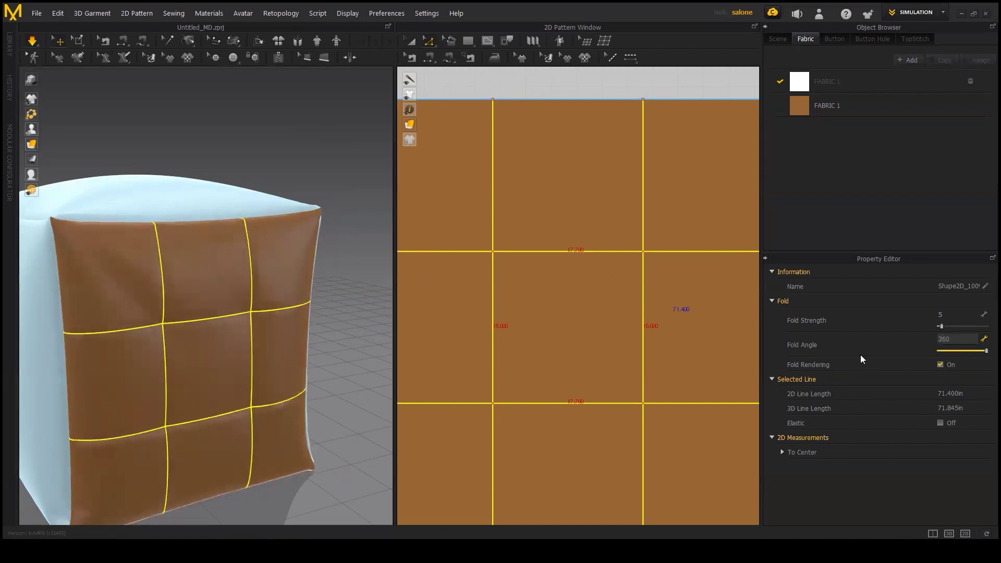
click(987, 352)
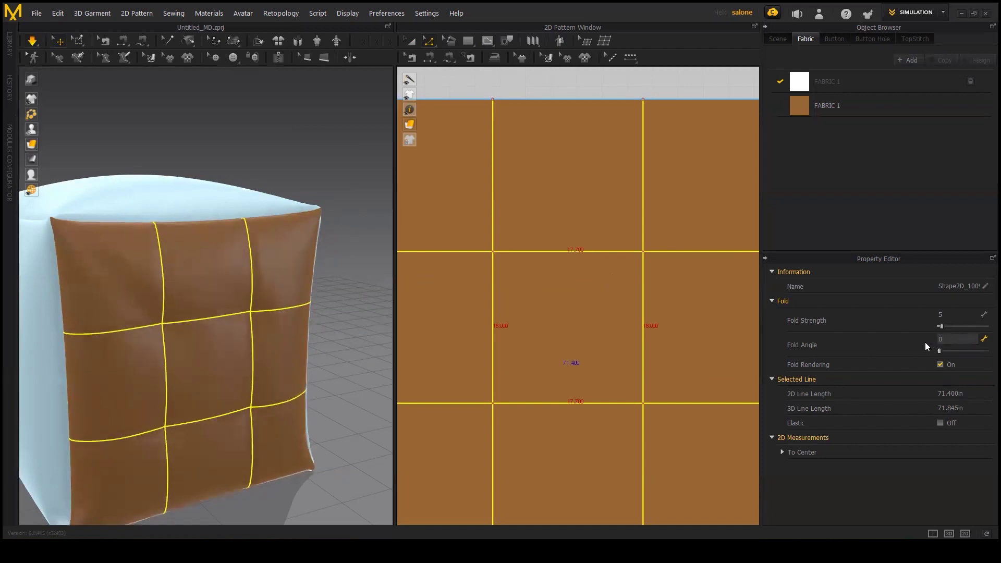
click(305, 318)
right_drag(305, 318, 337, 324)
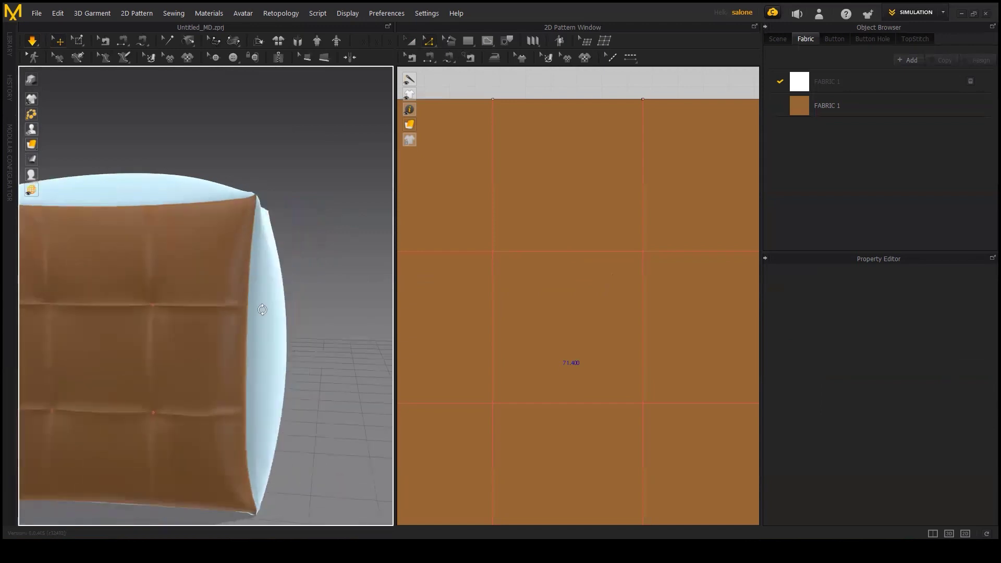
click(336, 319)
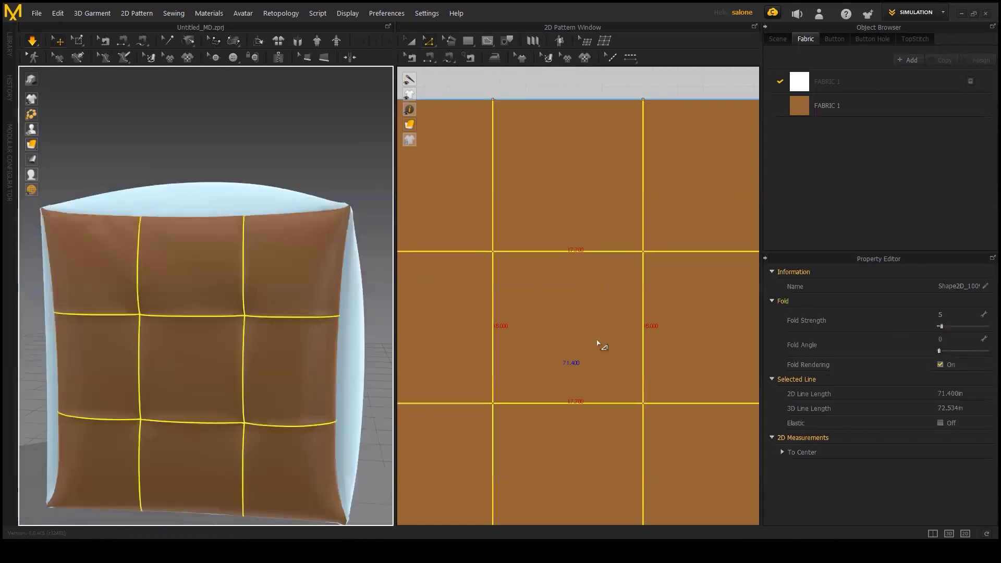
drag(938, 351, 986, 351)
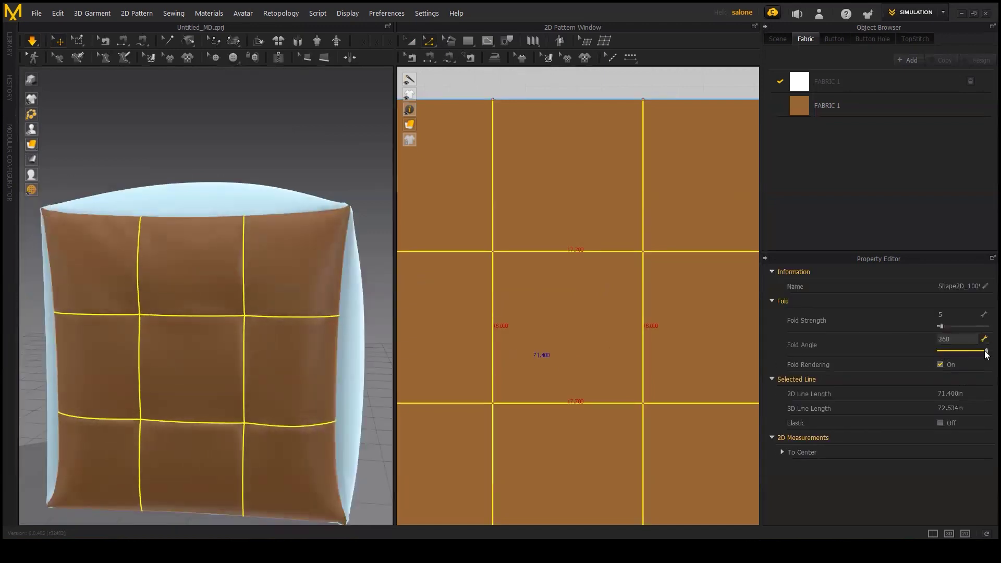
right_drag(276, 346, 295, 342)
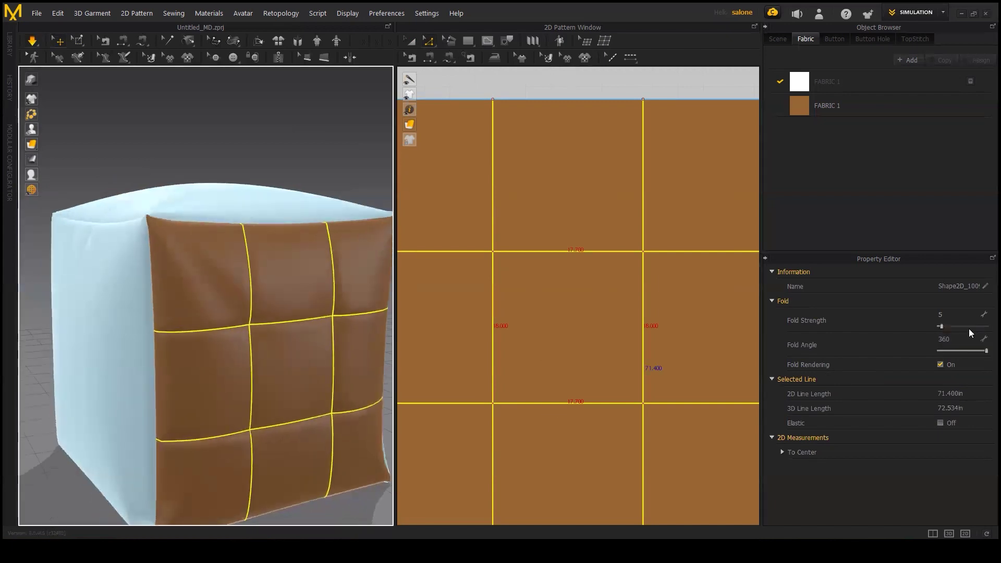
drag(943, 326, 956, 325)
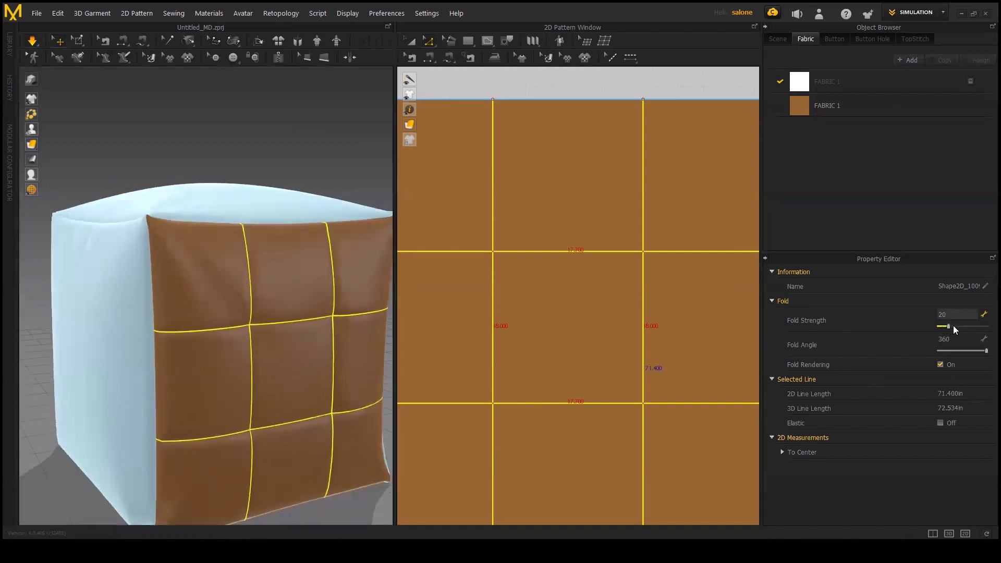
click(329, 159)
mouse_move(313, 219)
right_down()
mouse_move(273, 187)
mouse_move(293, 172)
mouse_move(365, 219)
right_up()
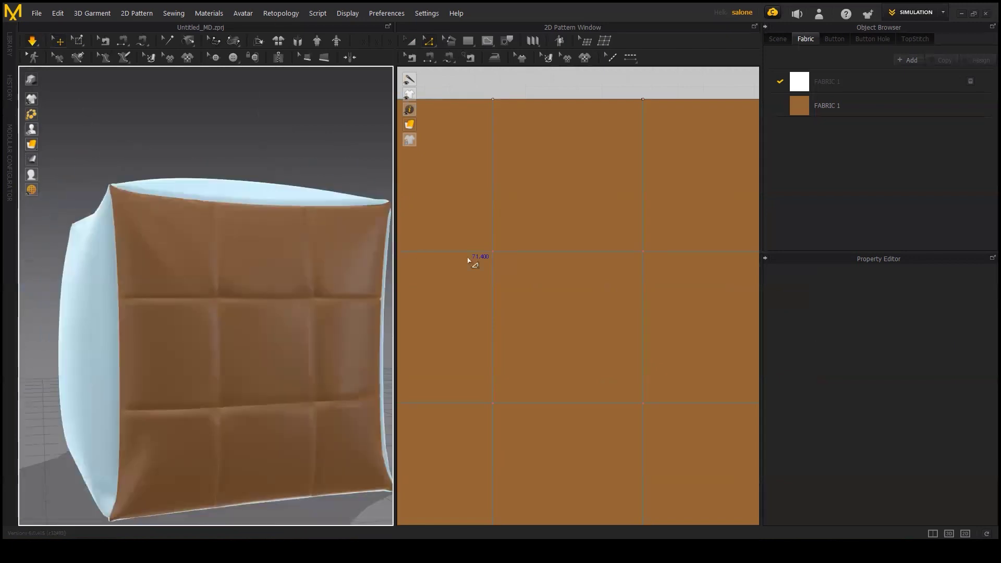
scroll(480, 275, down, 3)
scroll(484, 266, up, 3)
scroll(484, 266, down, 4)
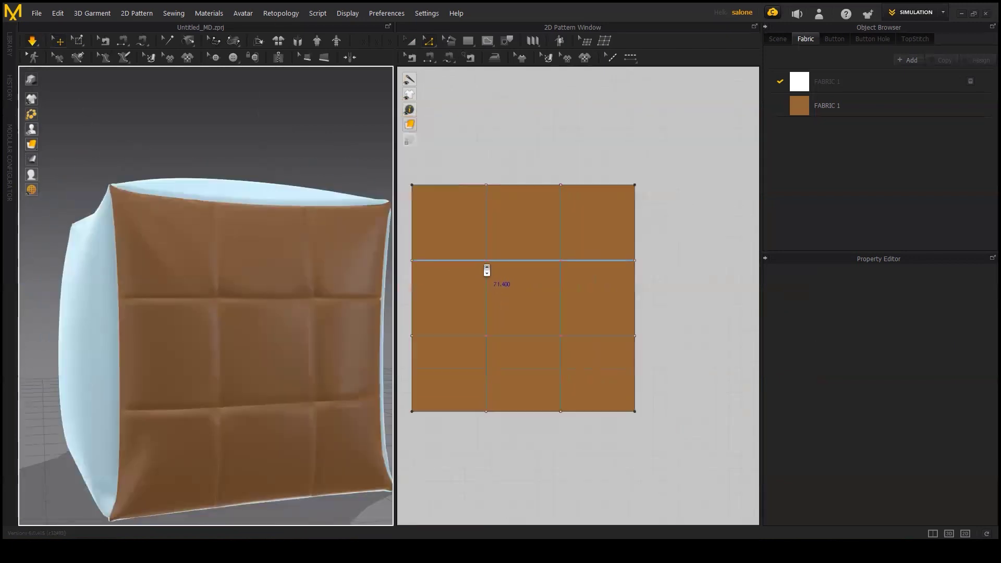
mouse_move(266, 317)
right_down()
mouse_move(219, 335)
mouse_move(268, 317)
mouse_move(298, 322)
mouse_move(257, 328)
mouse_move(218, 313)
right_up()
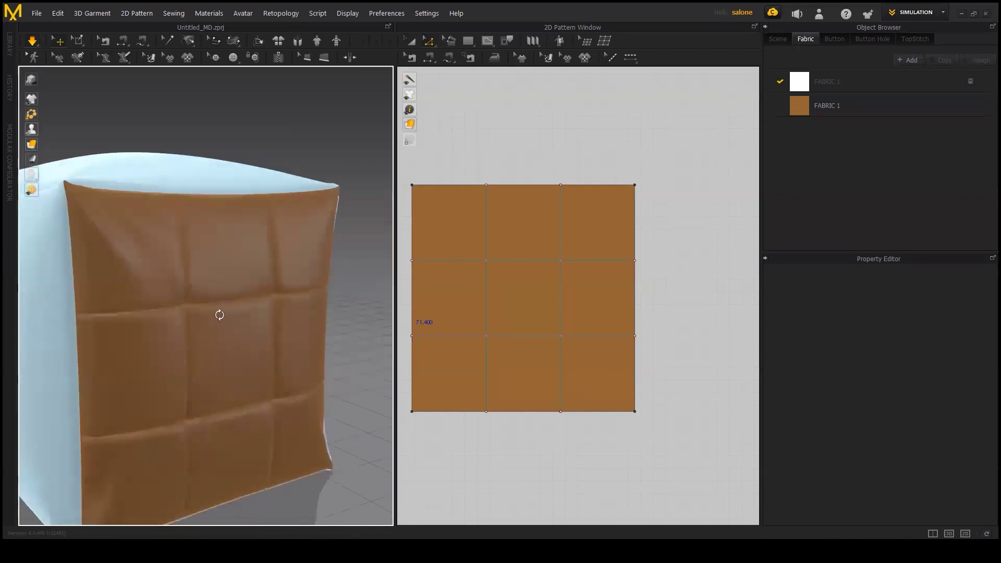
- Select the whole panel pattern and try weft and warp shrinkage of 105
click(412, 41)
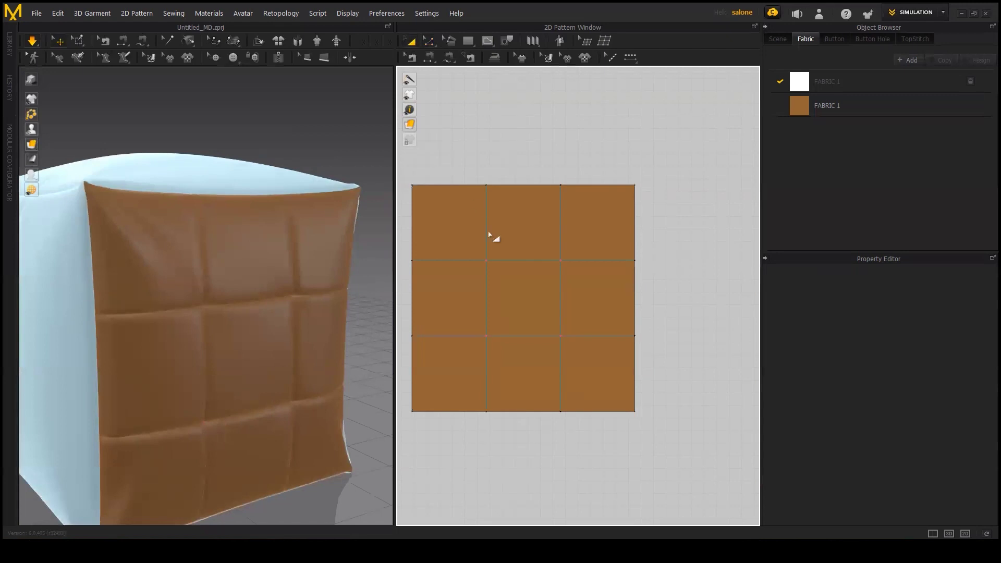
click(499, 233)
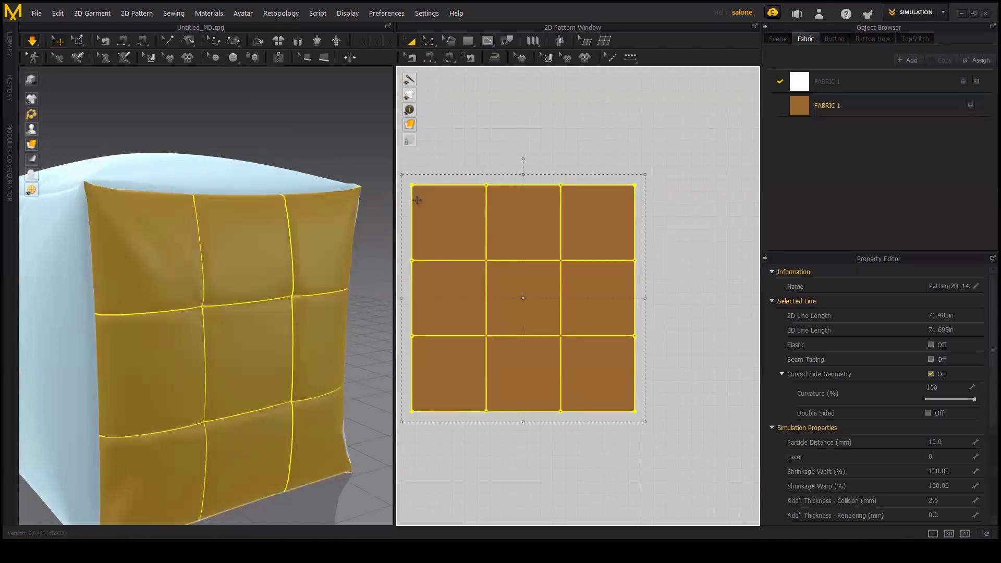
scroll(866, 423, down, 2)
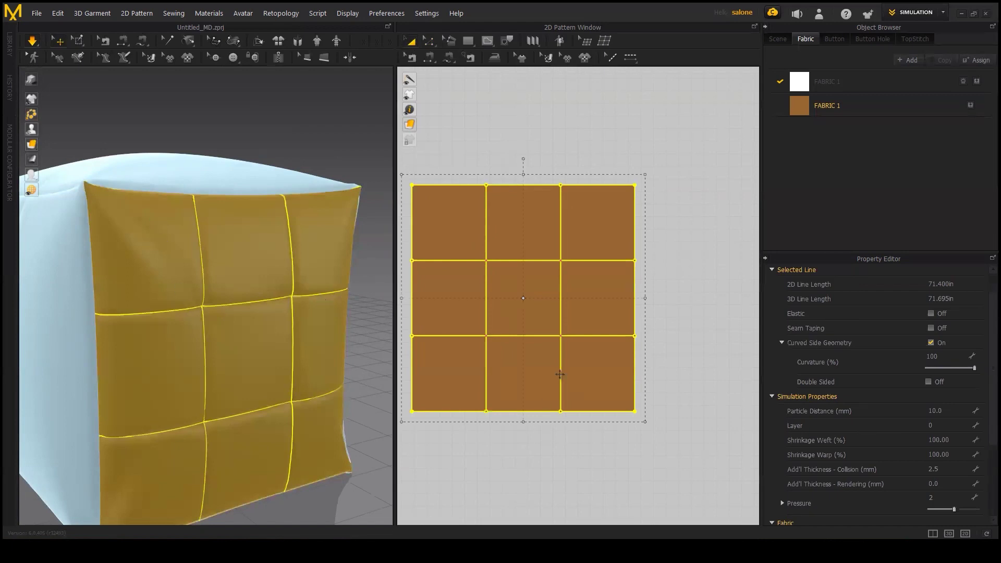
click(939, 439)
text(105)
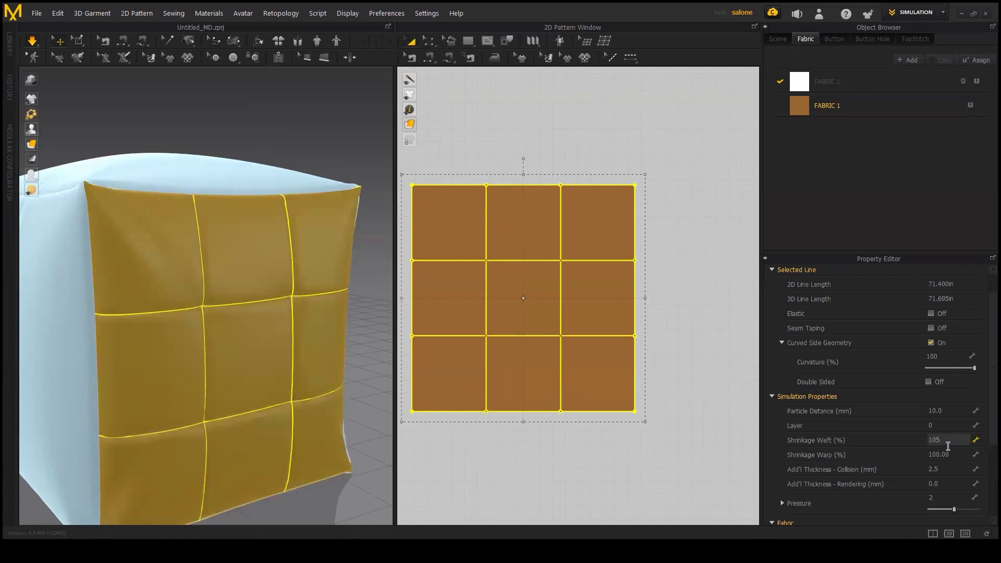
click(951, 452)
text(105)
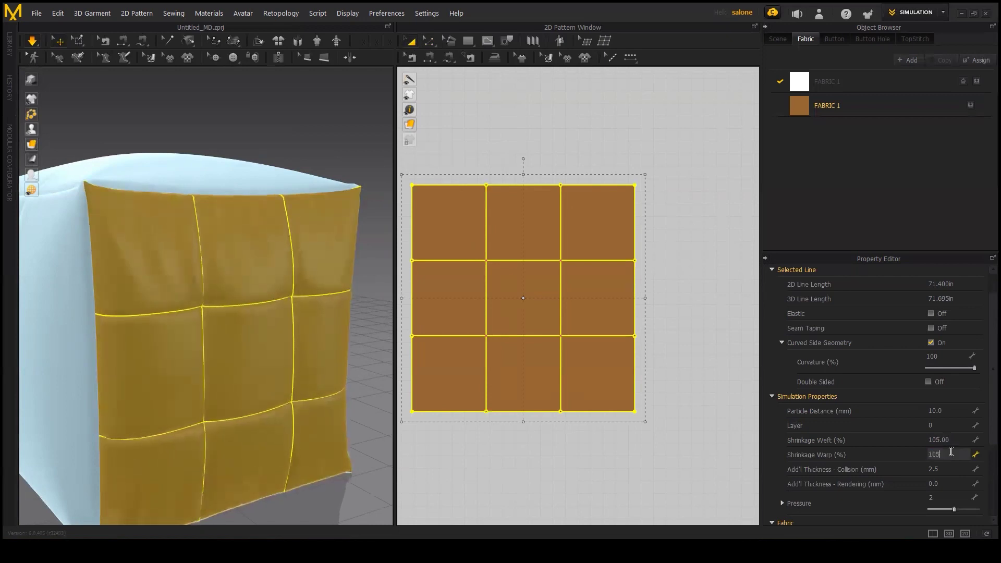
key(Return)
- Reselect the panel and set weft and warp shrinkage both to 103
mouse_move(199, 326)
right_down()
mouse_move(152, 310)
mouse_move(223, 340)
mouse_move(288, 335)
right_up()
click(70, 294)
key(ctrl+a)
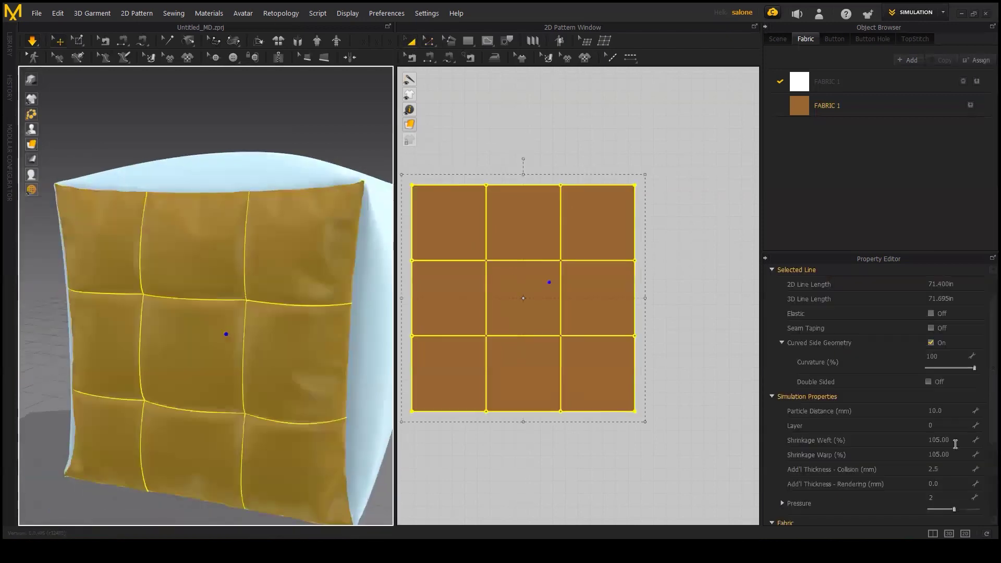
click(955, 440)
text(103)
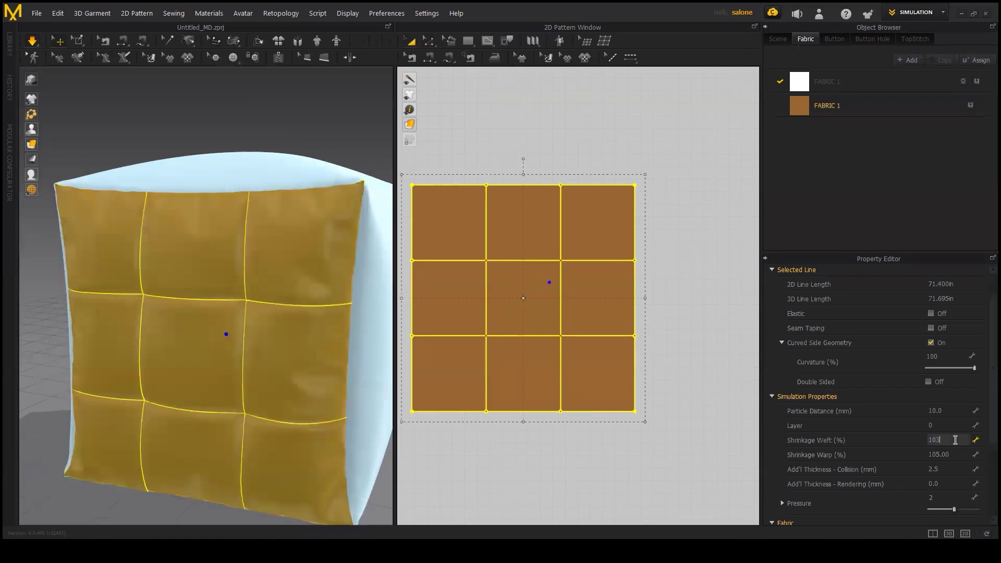
key(Return)
click(956, 452)
text(10)
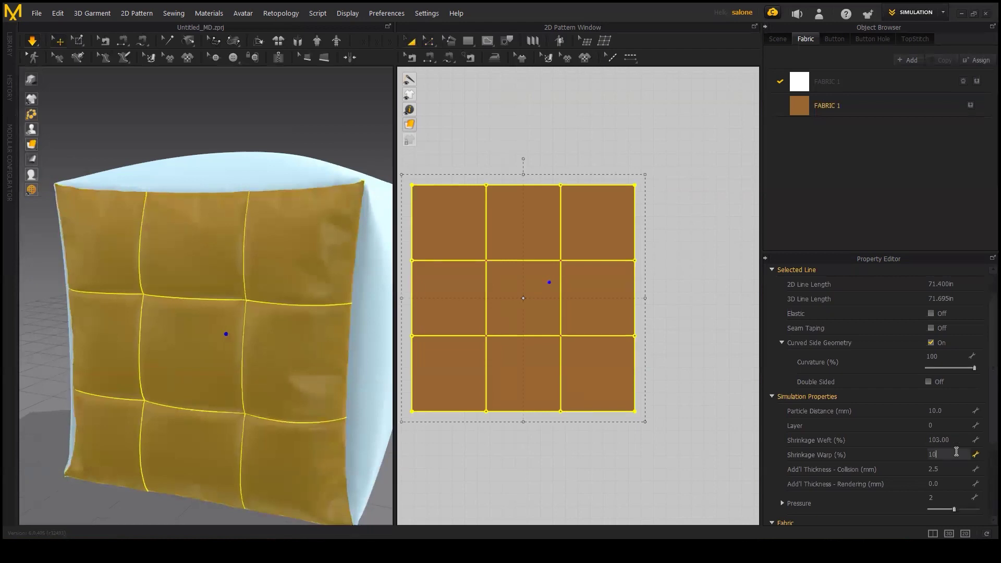
text(3)
key(Return)
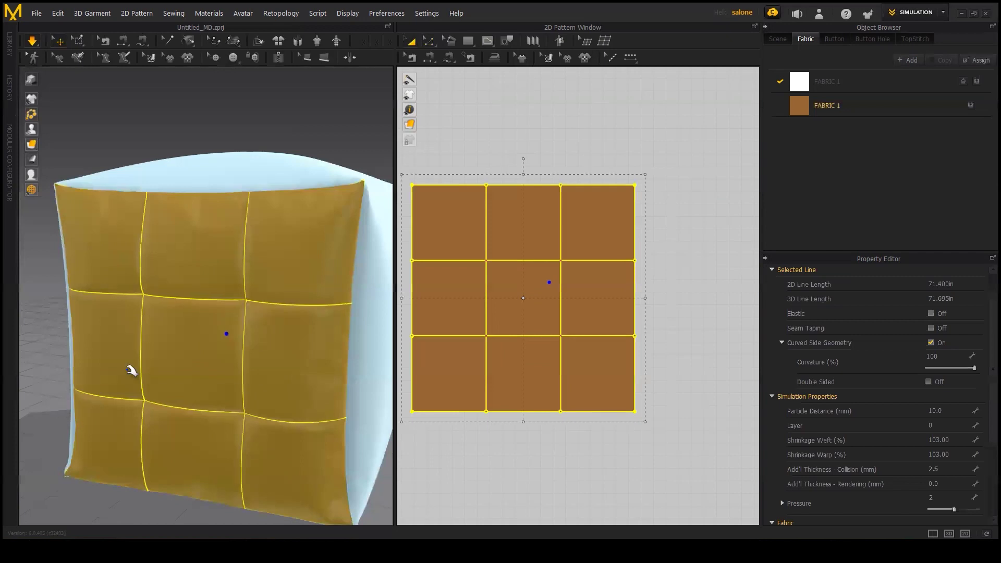
- Orbit around the cube to inspect the puffed tufted squares
right_drag(268, 328, 283, 346)
mouse_move(203, 317)
right_down()
mouse_move(210, 304)
mouse_move(275, 328)
right_up()
mouse_move(389, 344)
right_down()
mouse_move(218, 382)
mouse_move(282, 391)
right_up()
mouse_move(231, 405)
right_down()
mouse_move(201, 368)
mouse_move(231, 367)
right_up()
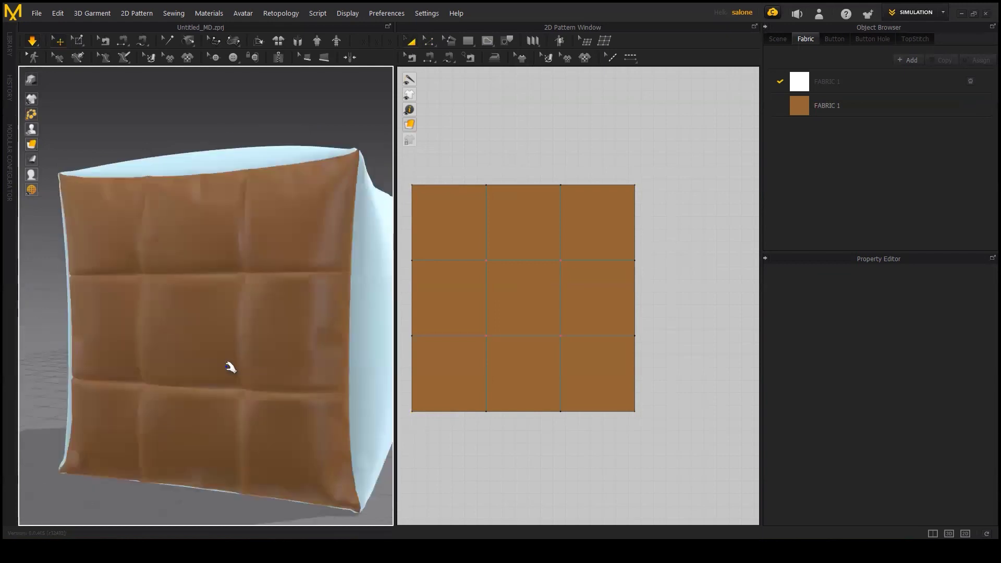
right_drag(267, 368, 234, 352)
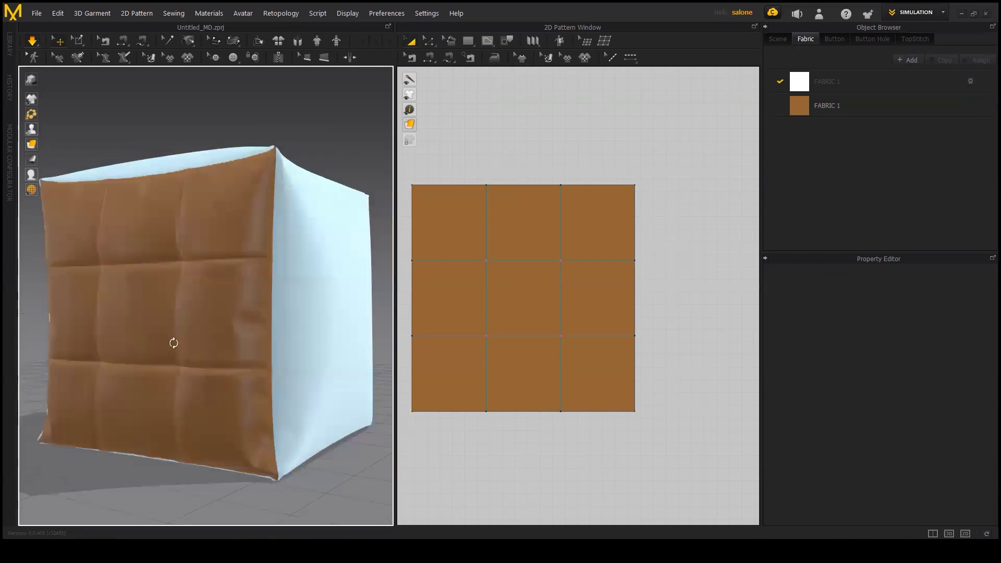
- Add a new fabric, FABRIC 2, and assign it to the front tufted panel
key(2)
key(ctrl+a)
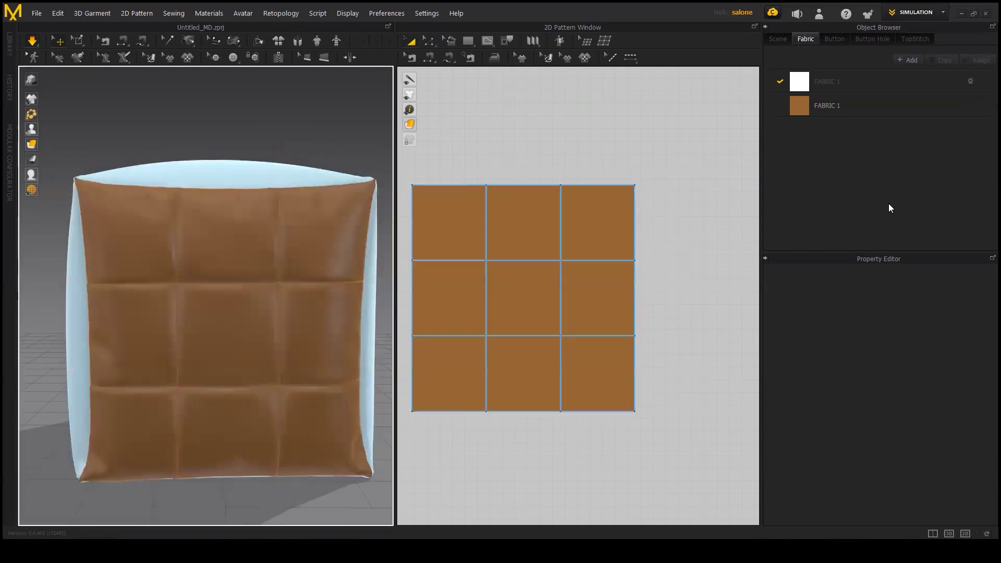
click(811, 86)
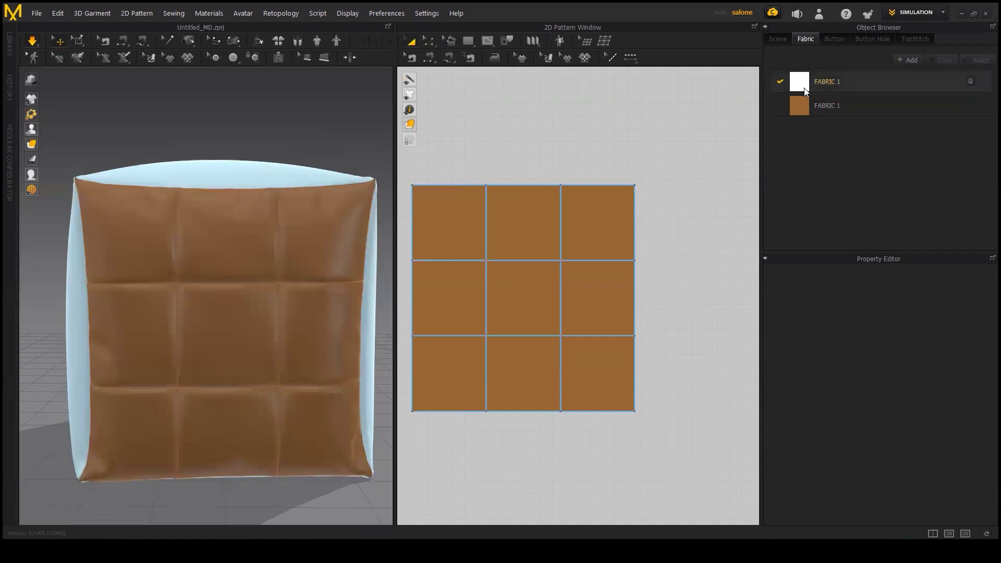
click(824, 105)
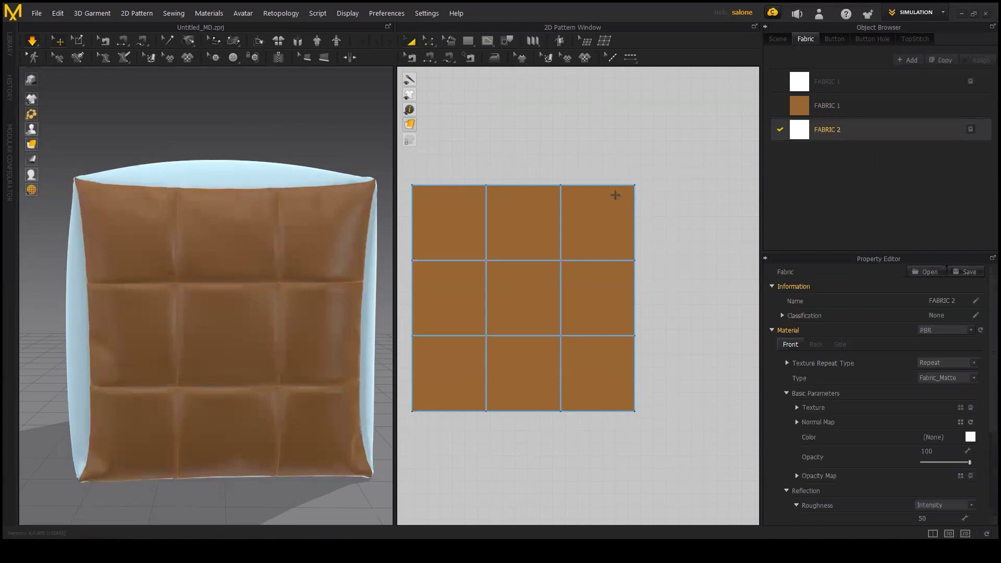
click(267, 297)
right_drag(179, 306, 152, 315)
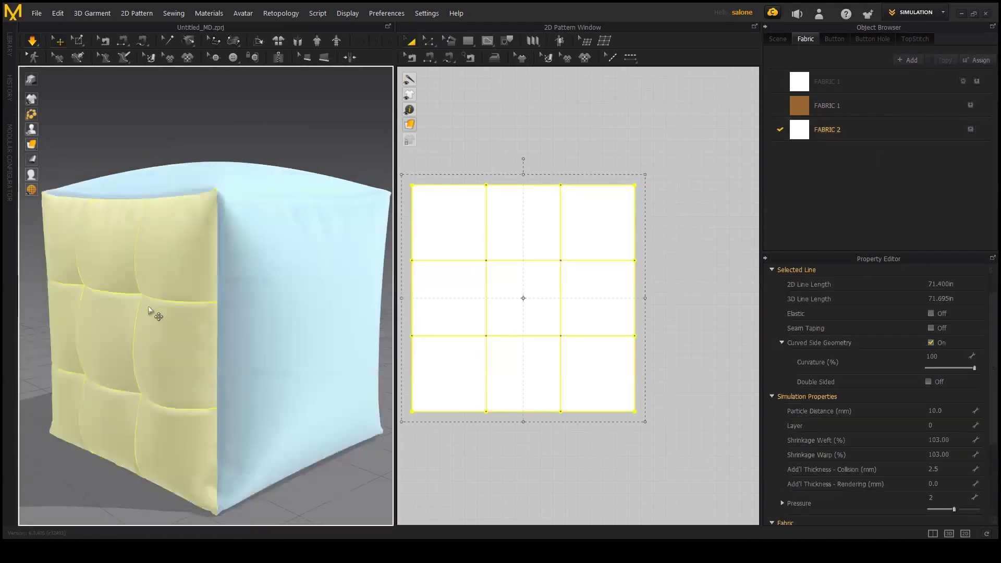
right_drag(215, 308, 188, 315)
mouse_move(249, 316)
right_down()
mouse_move(258, 316)
mouse_move(177, 316)
right_up()
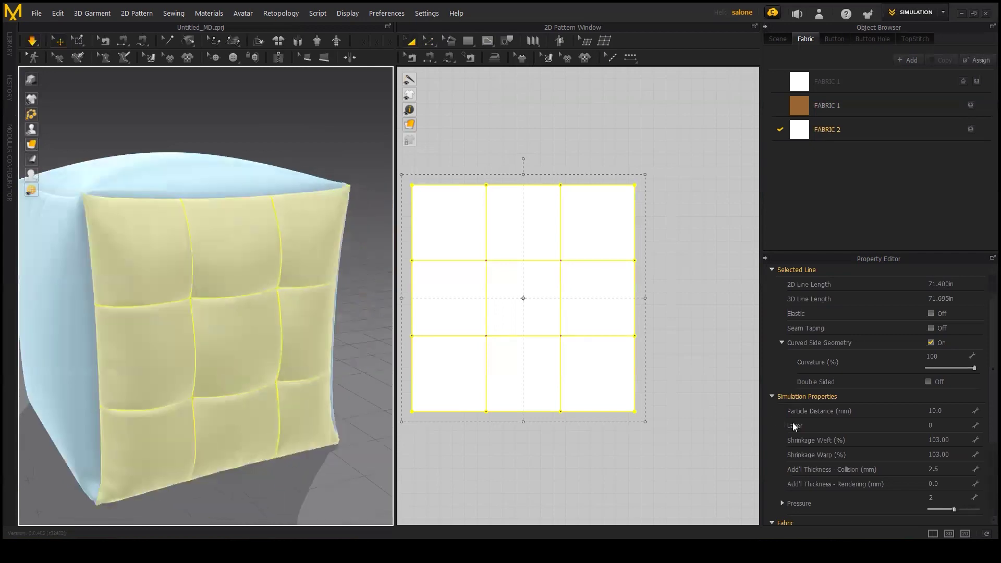
scroll(786, 423, down, 3)
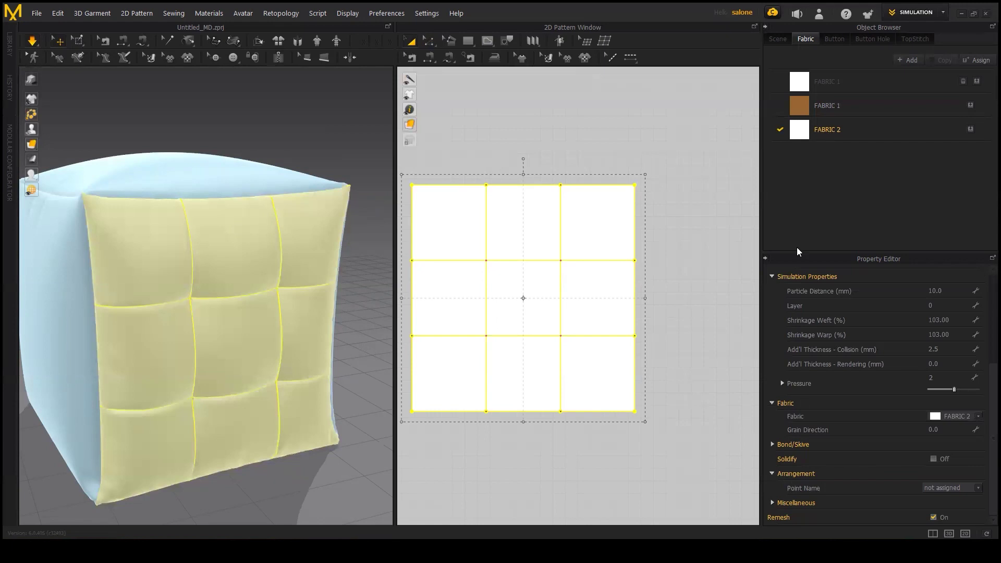
- Apply the Denim_Lightweight physical preset to FABRIC 2 and inspect the panel
key(Escape)
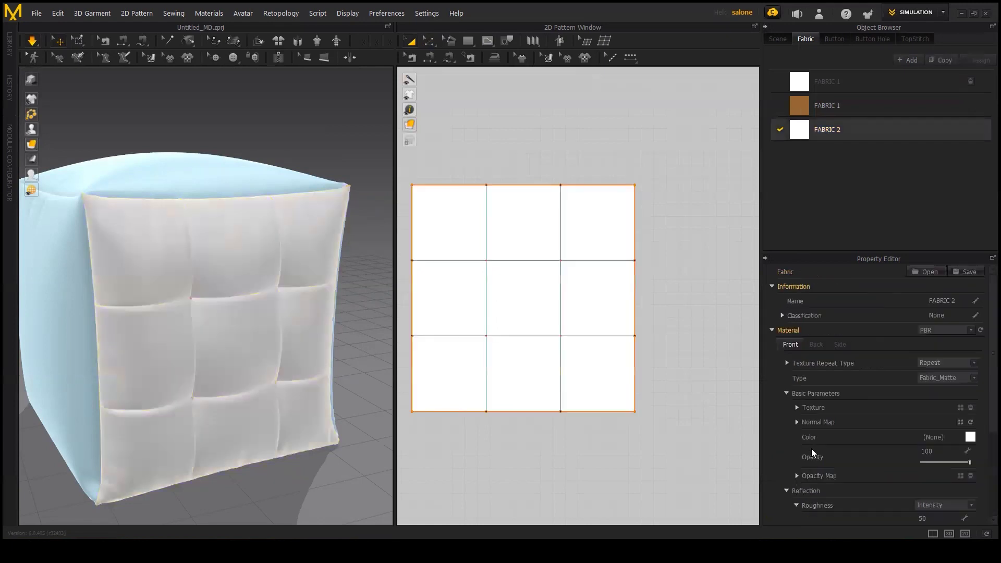
scroll(811, 448, down, 5)
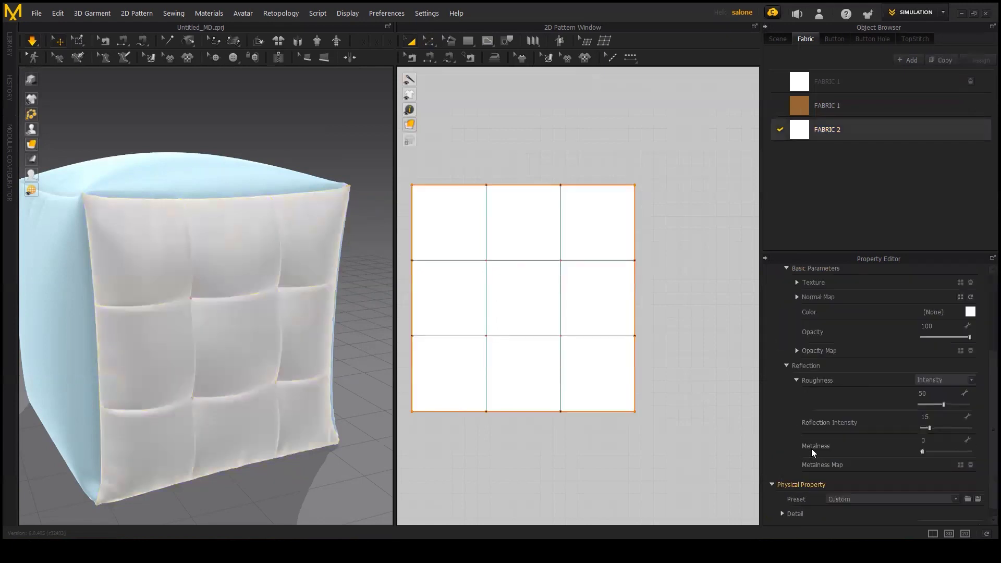
click(856, 500)
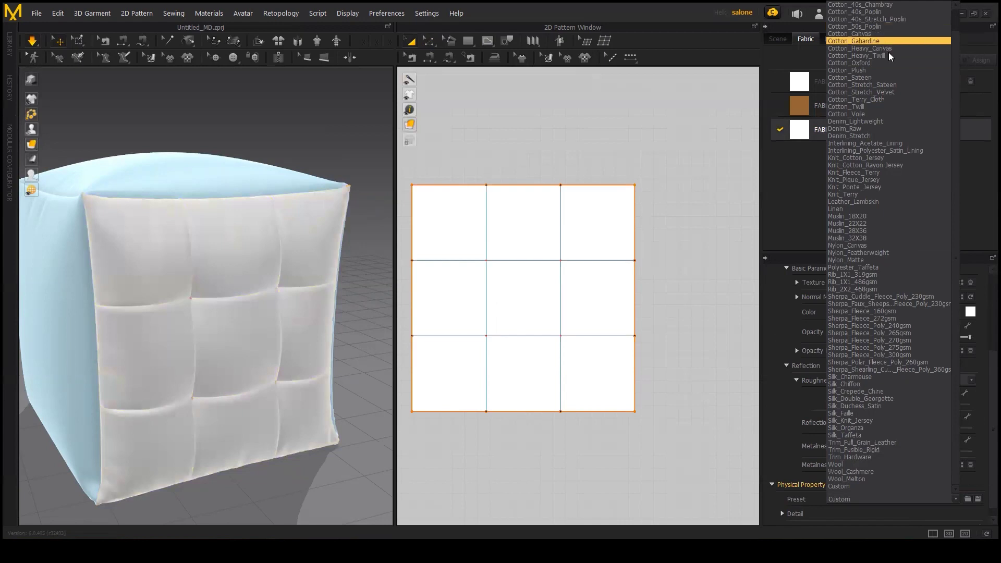
click(875, 122)
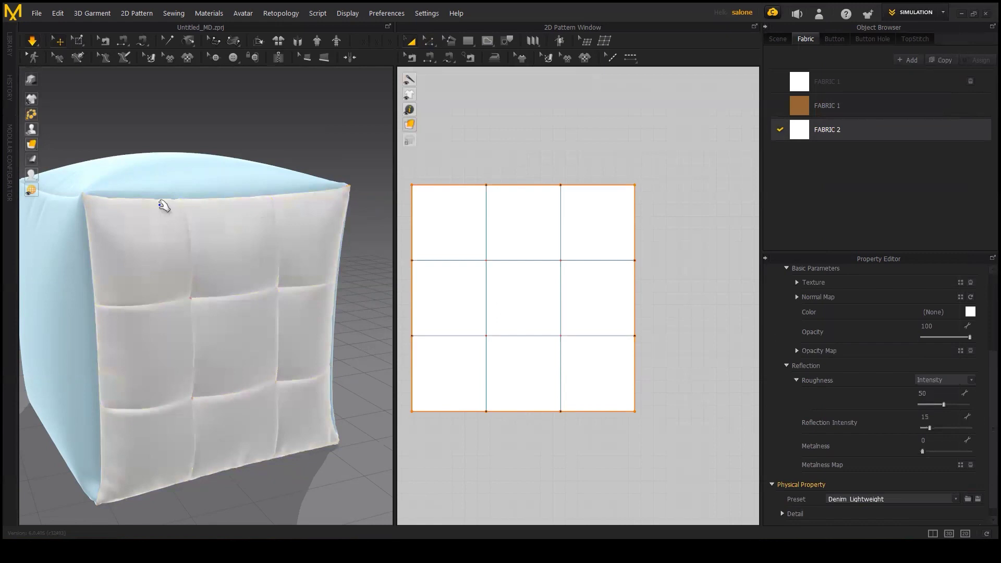
right_drag(288, 224, 235, 219)
right_drag(94, 211, 133, 203)
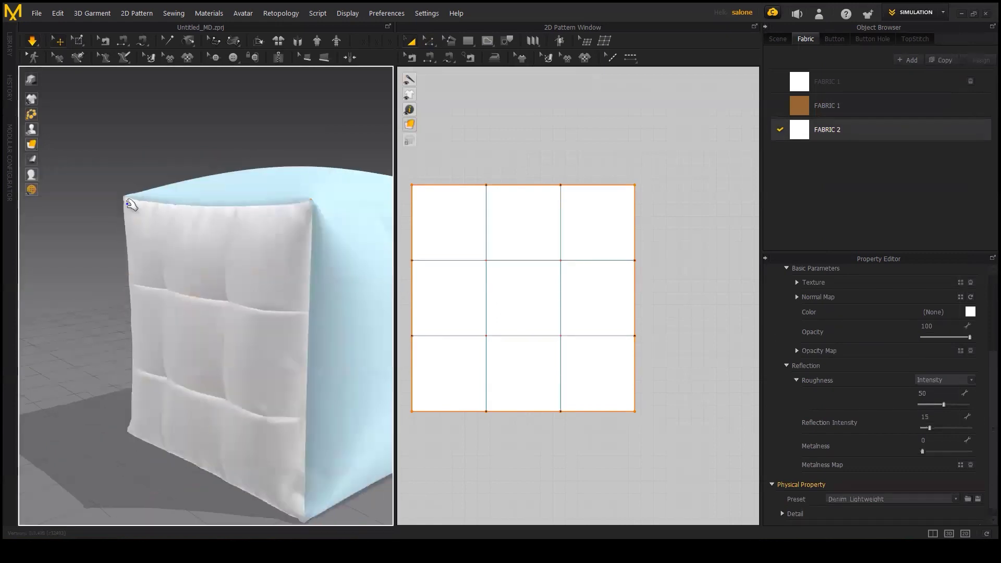
right_drag(260, 158, 283, 145)
scroll(309, 169, up, 3)
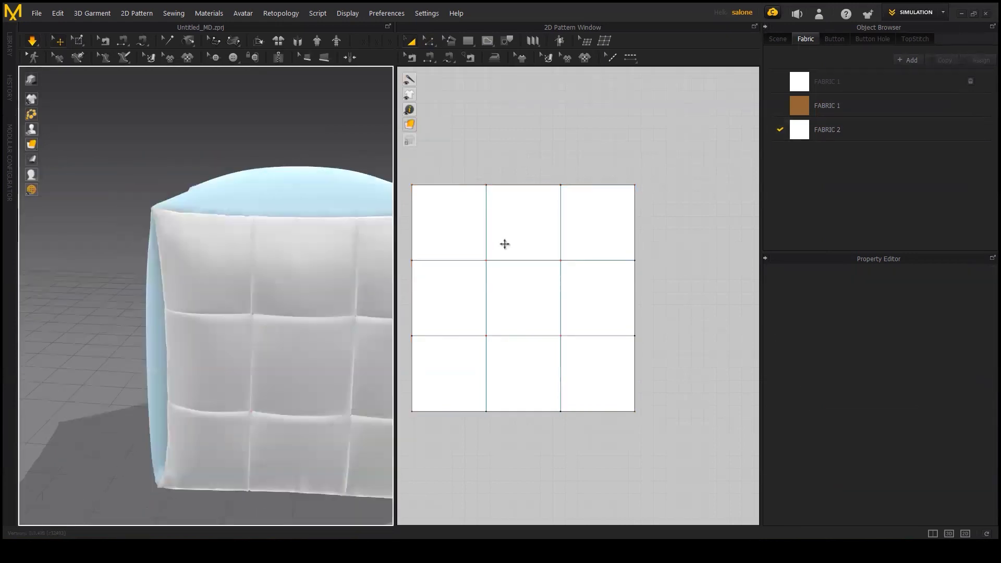
- Switch FABRIC 2 to the Wool physical preset and inspect the result
key(ctrl+a)
click(936, 488)
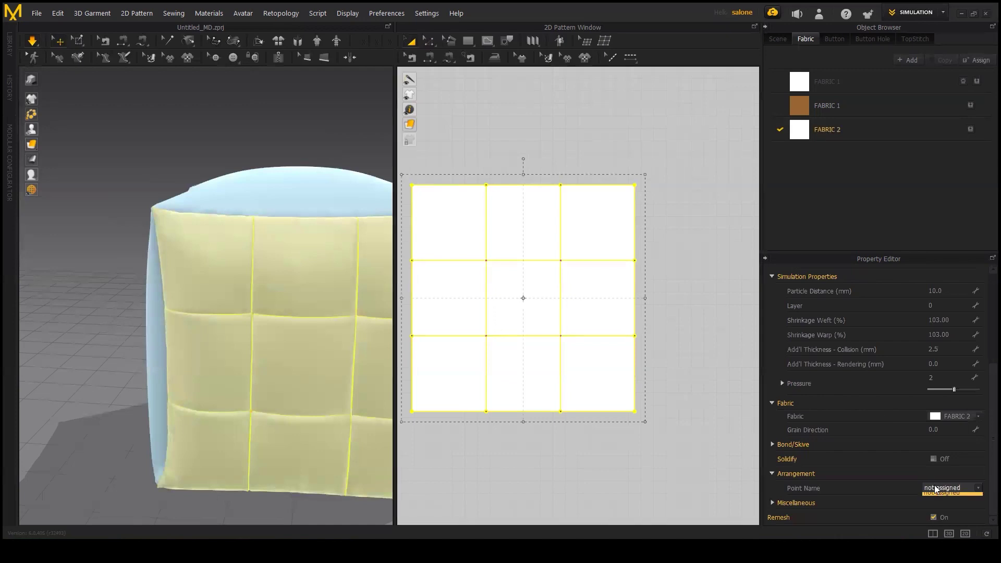
click(893, 467)
click(821, 129)
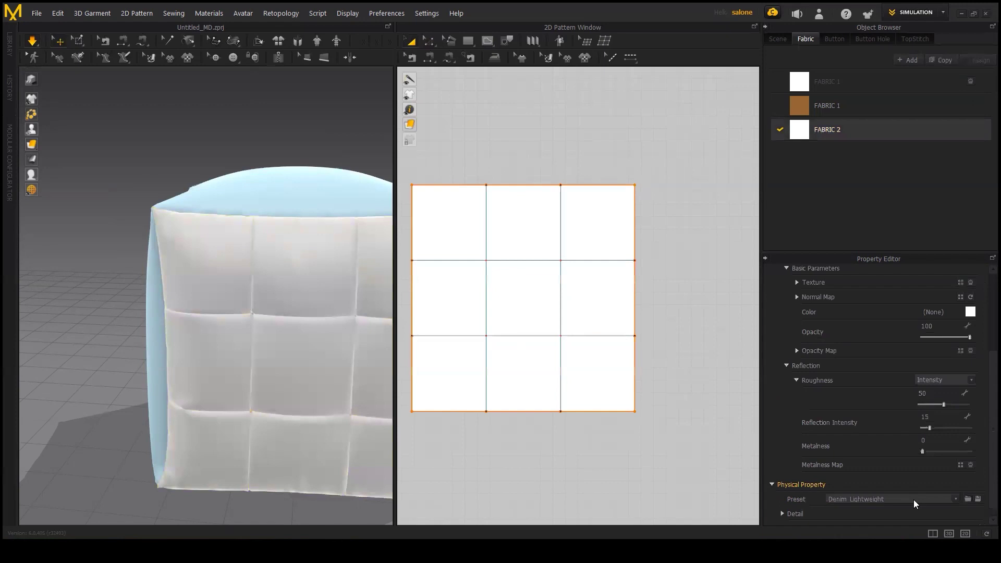
click(914, 499)
click(874, 464)
right_drag(213, 348, 283, 355)
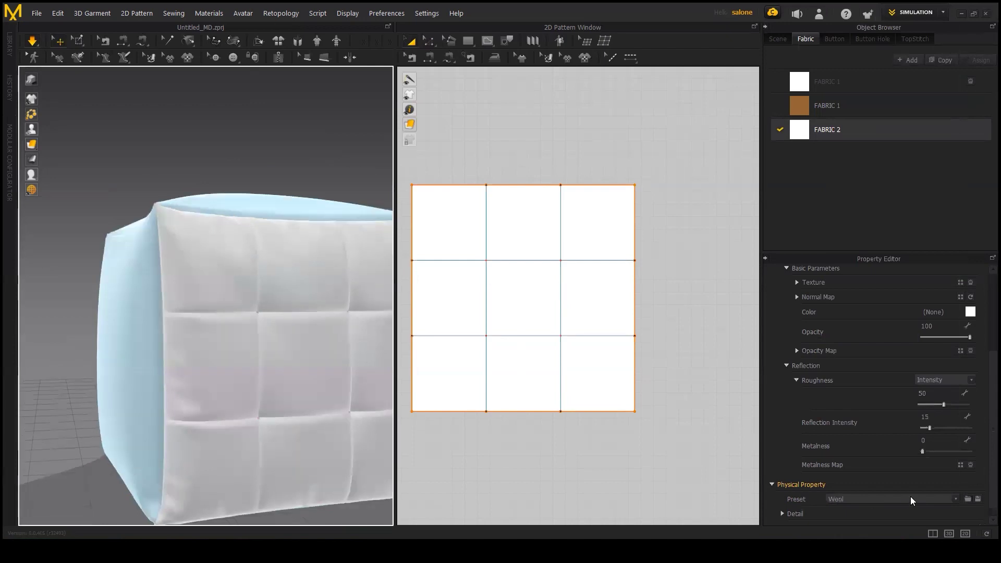
- Switch FABRIC 2 to the Knit_Cotton_Rayon_Jersey preset and check the softer panel
click(889, 499)
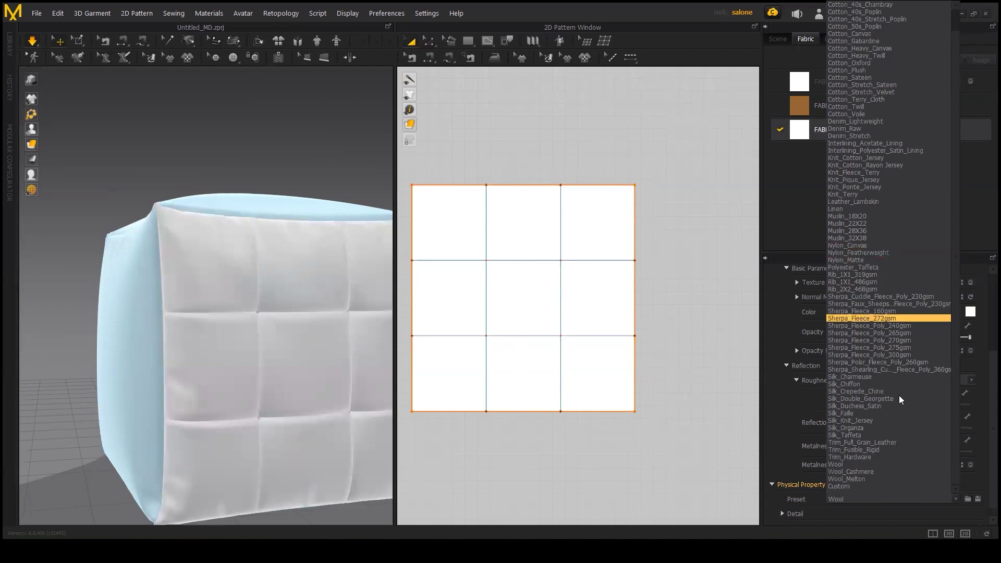
scroll(881, 303, up, 1)
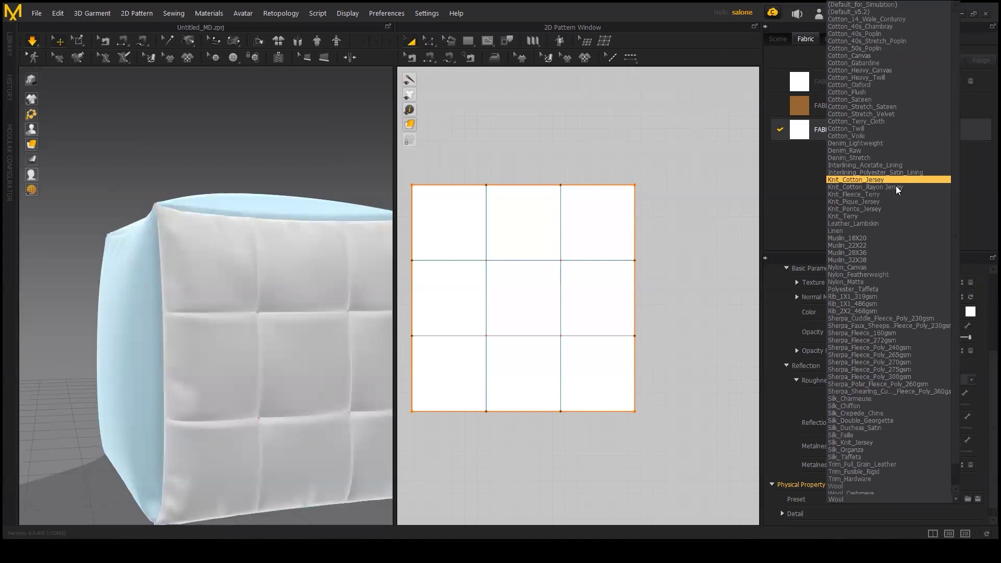
key(Return)
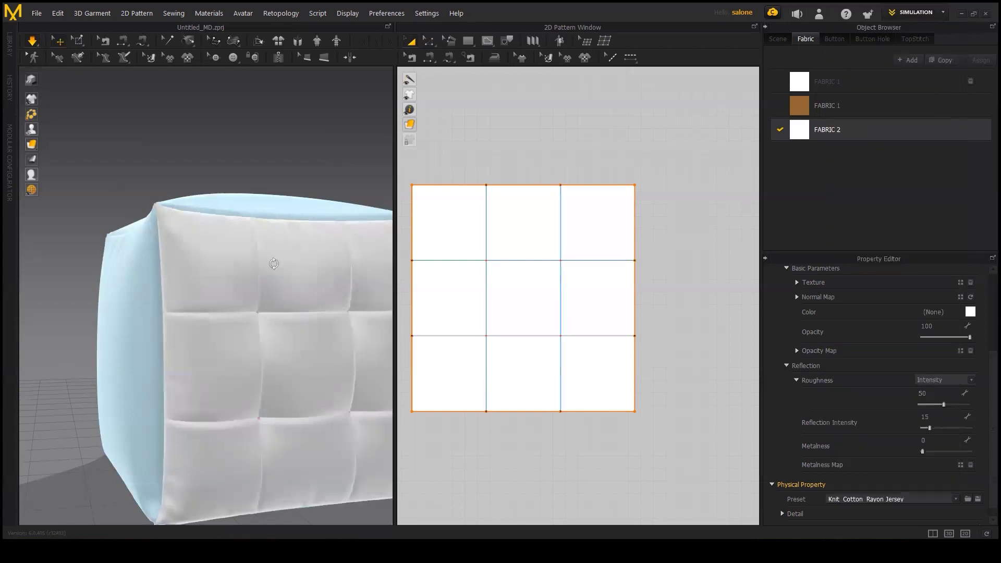
mouse_move(208, 263)
right_down()
mouse_move(246, 202)
mouse_move(285, 278)
mouse_move(314, 155)
right_up()
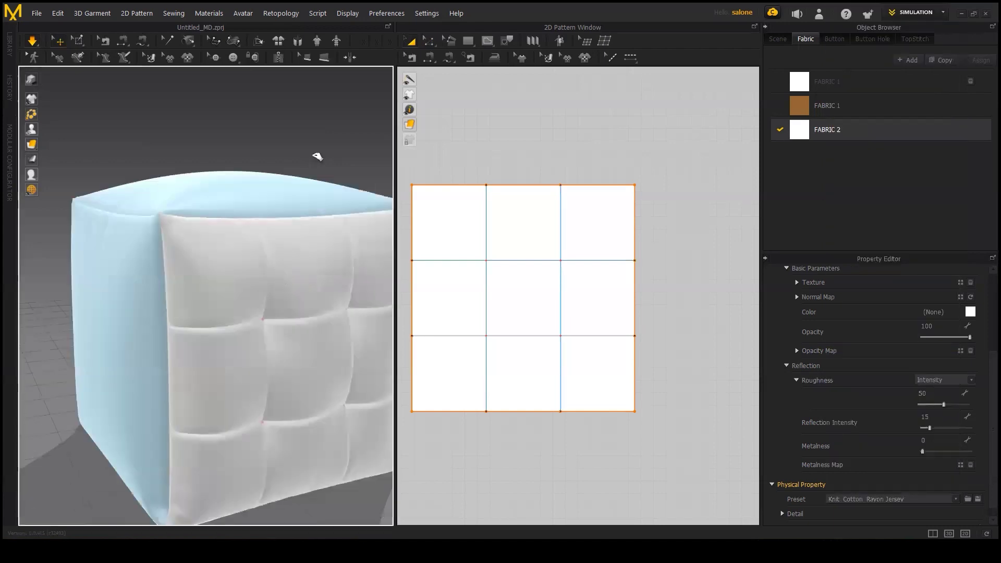
right_drag(310, 209, 267, 209)
click(674, 87)
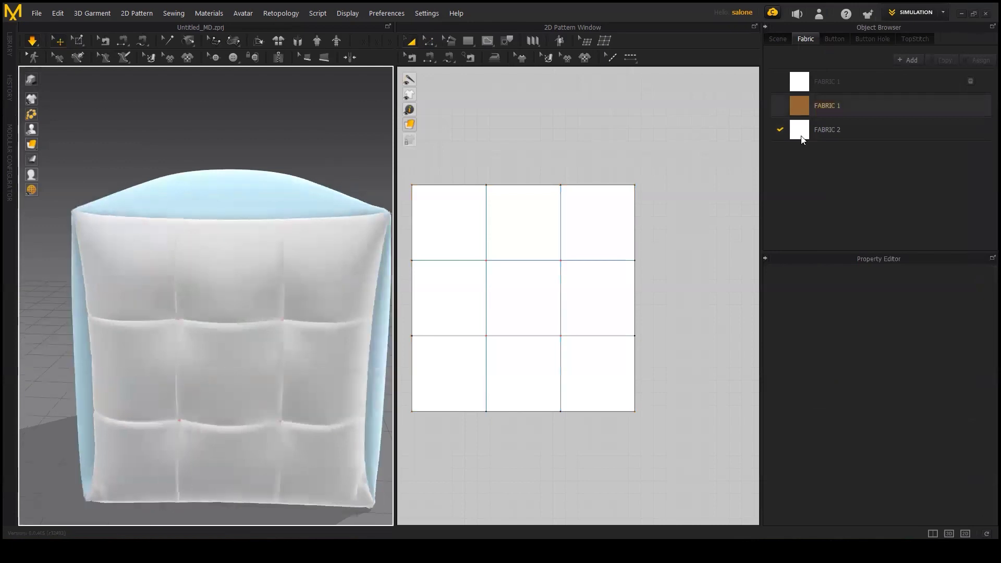
- Tint FABRIC 2 grey and set its material type to Fabric_Silk/Satin
click(860, 130)
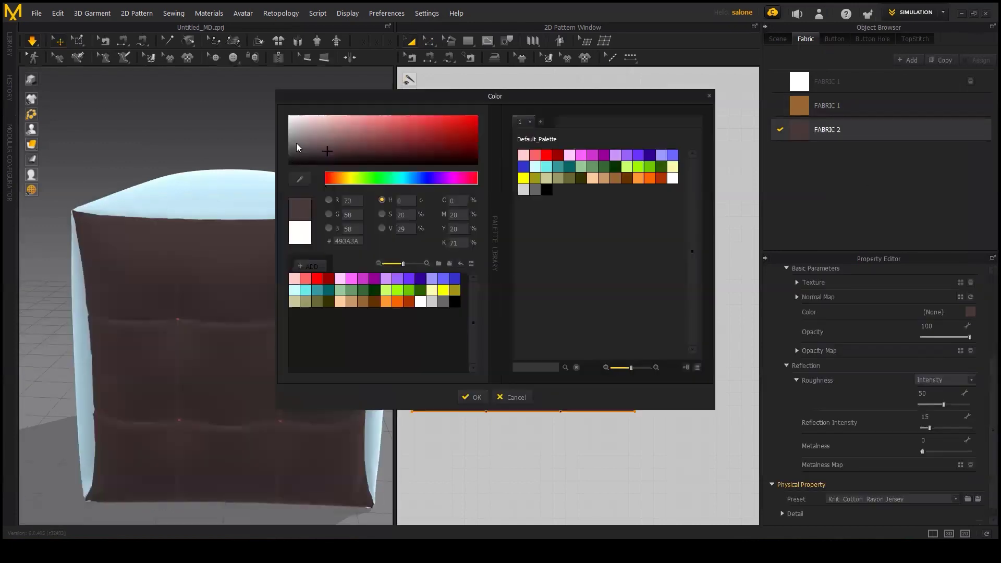
click(290, 142)
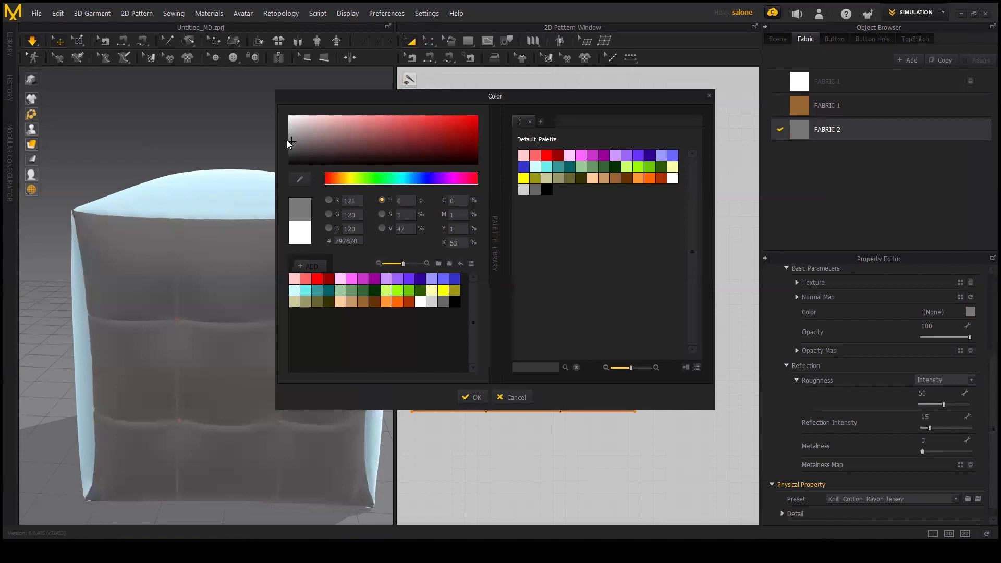
click(513, 392)
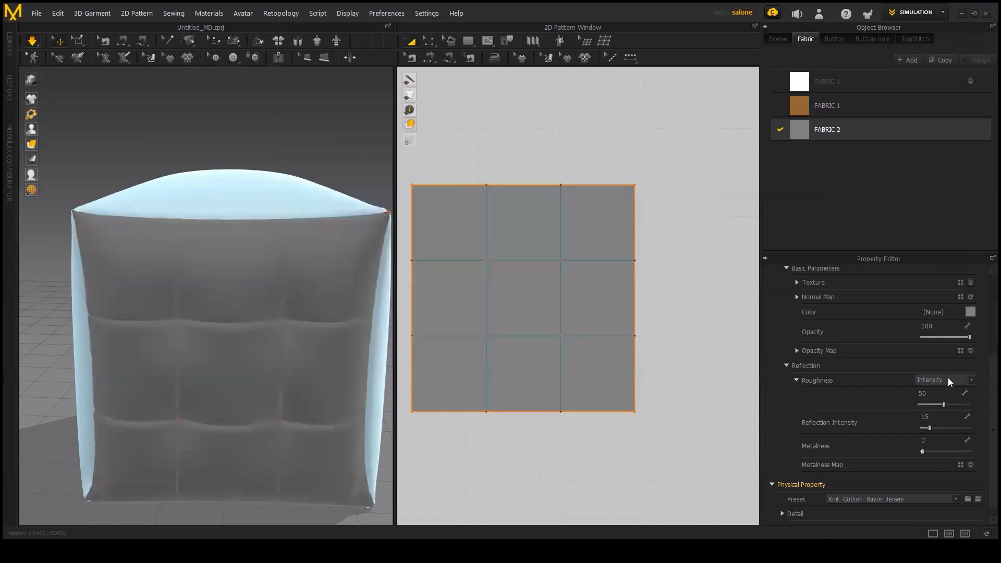
scroll(949, 298, up, 3)
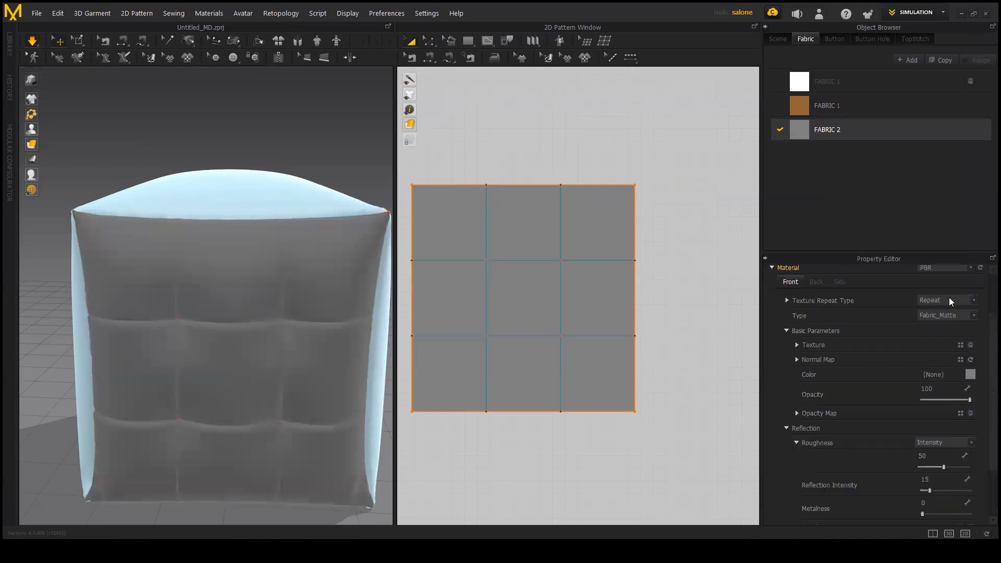
click(940, 314)
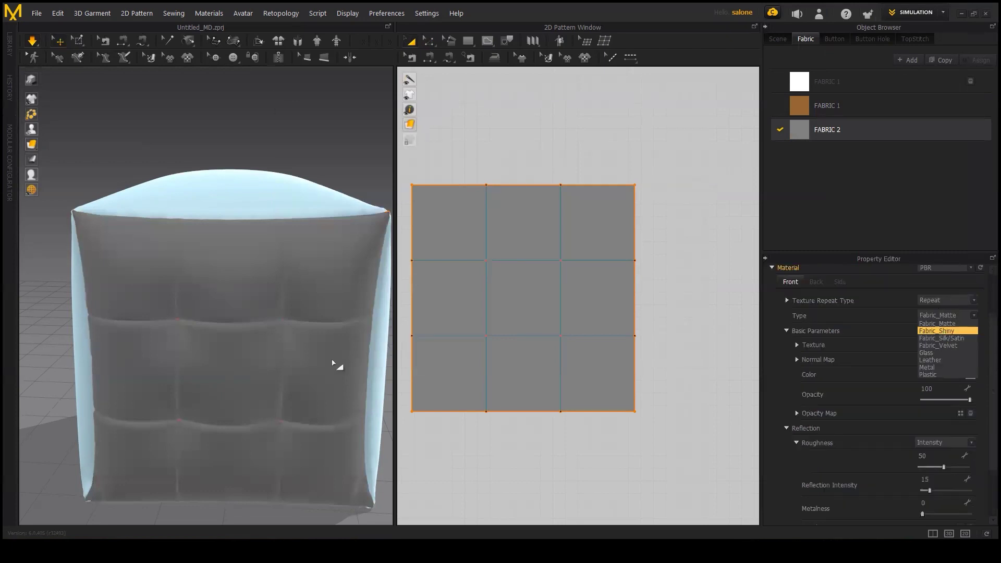
click(942, 331)
click(957, 317)
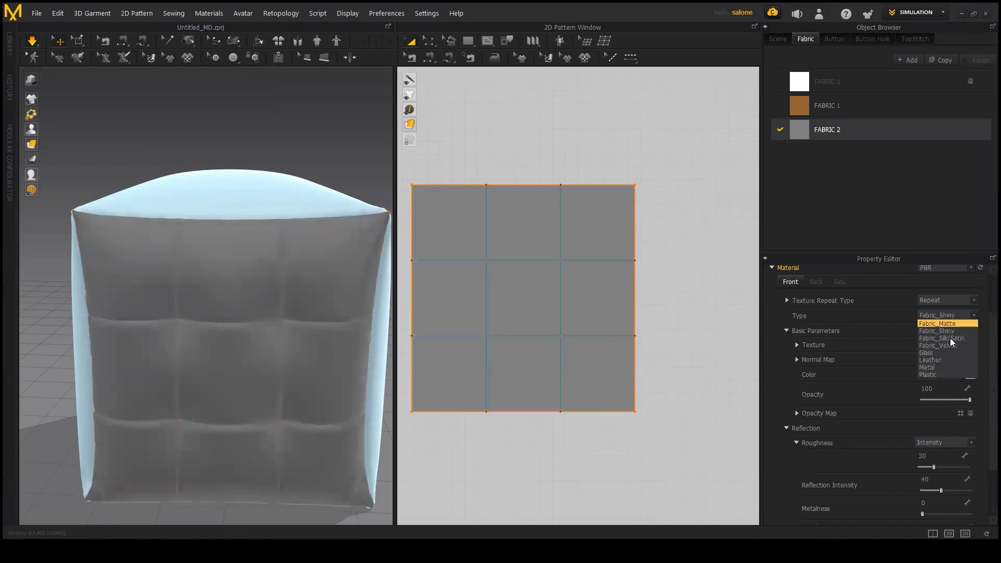
click(950, 339)
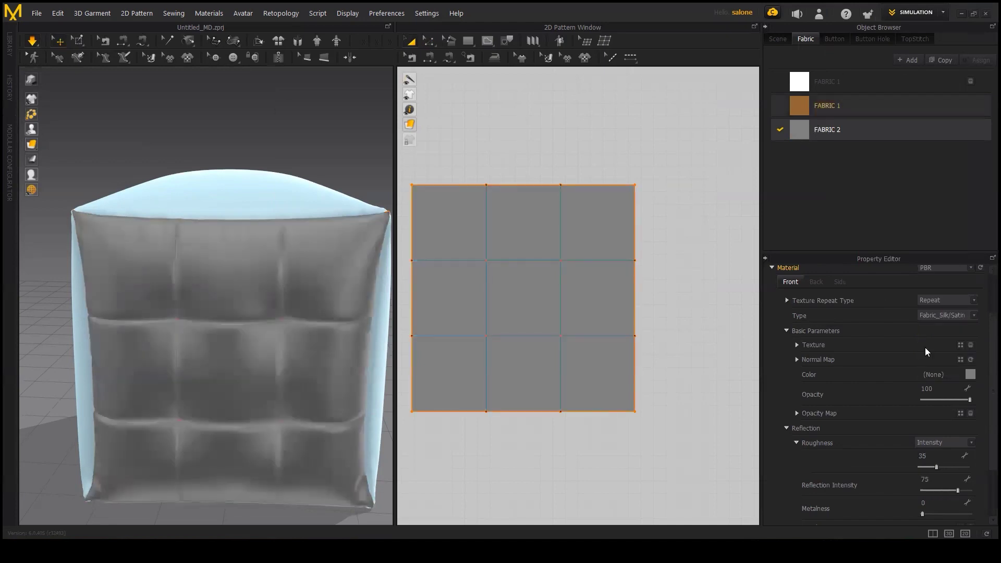
- Colour FABRIC 2 olive Khaki 3 from the Default_Palette
click(970, 374)
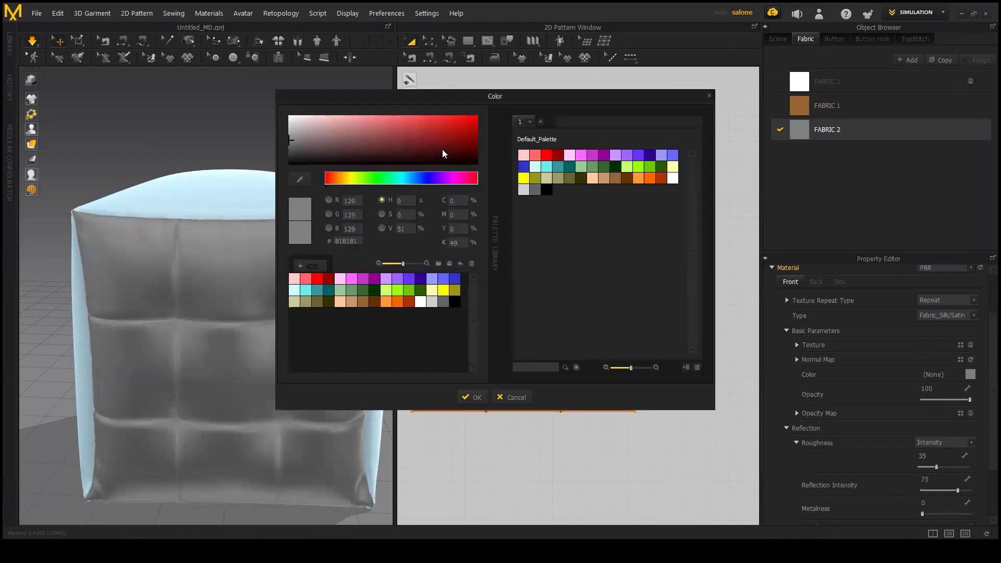
click(430, 130)
click(388, 120)
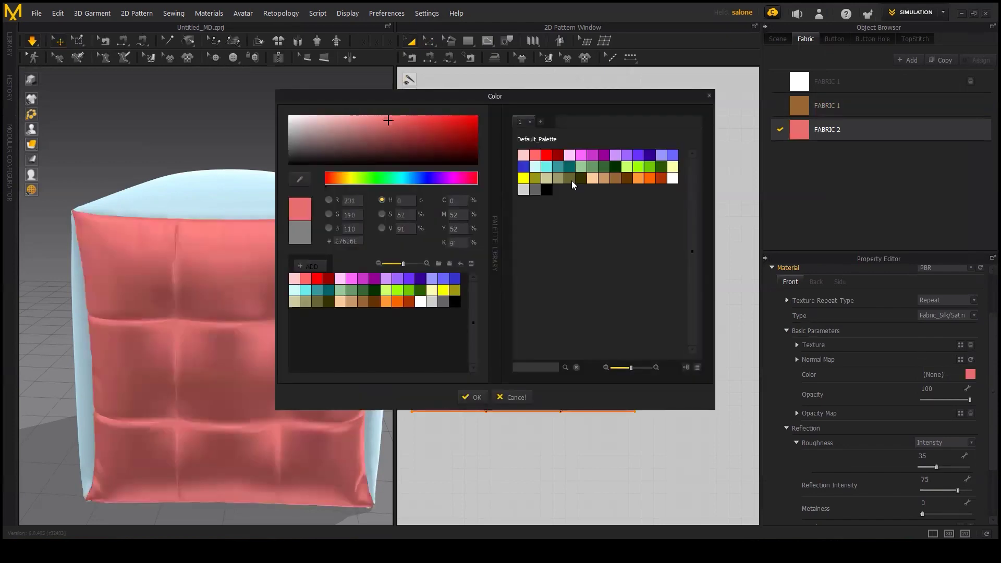
click(570, 178)
click(561, 179)
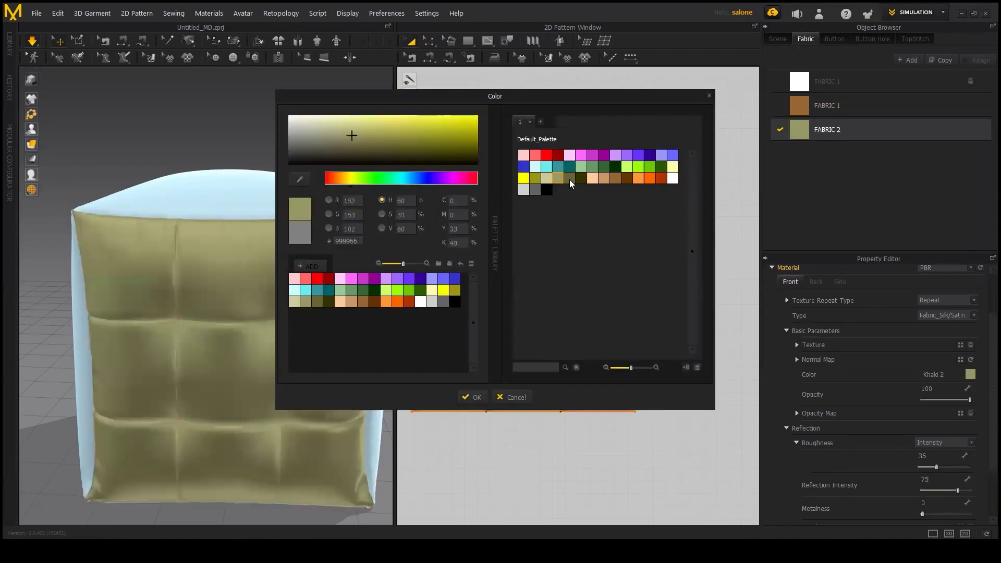
click(471, 397)
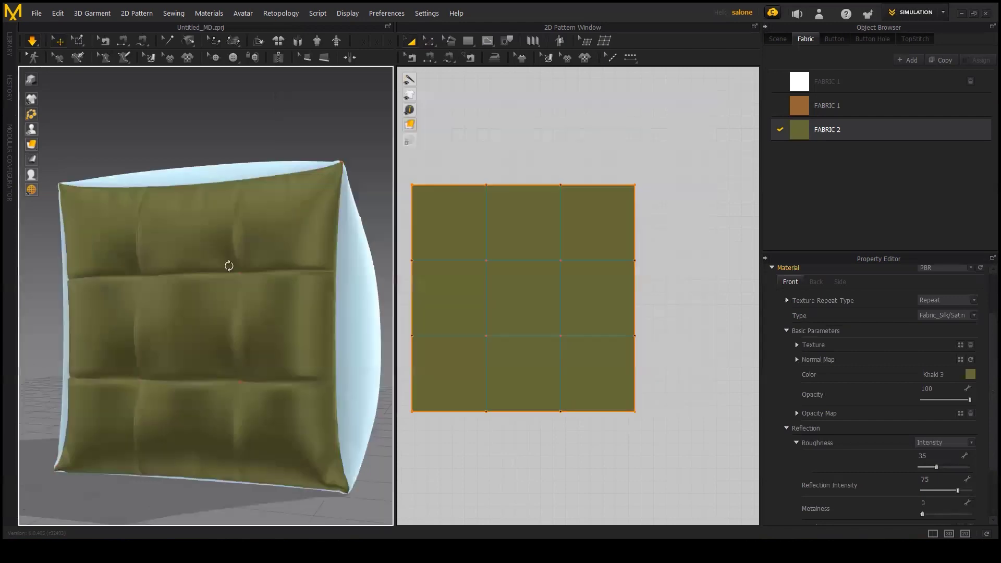
- Expand FABRIC 2's Physical Property Detail and raise its Stretch-Weft
right_drag(254, 304, 355, 292)
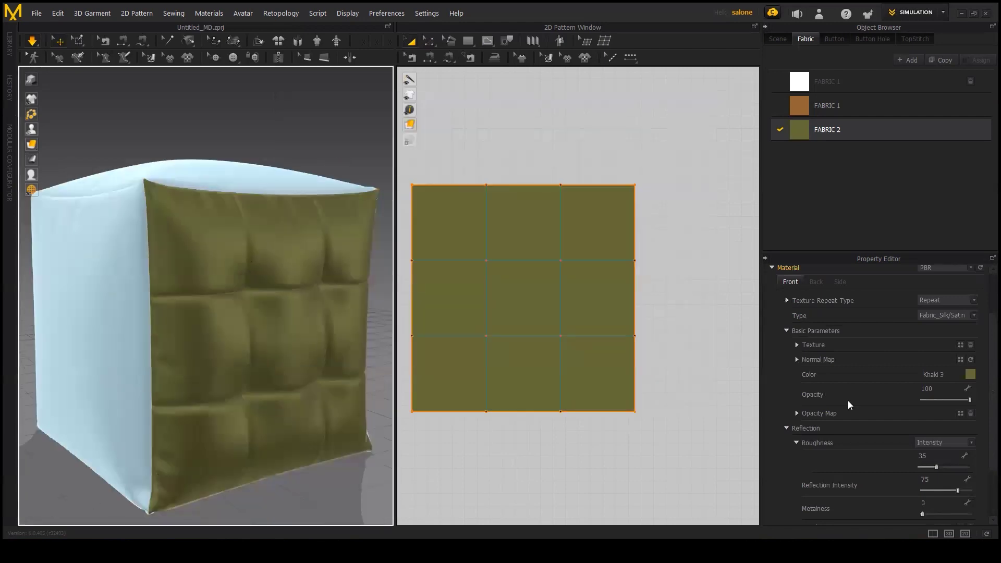
scroll(830, 416, down, 2)
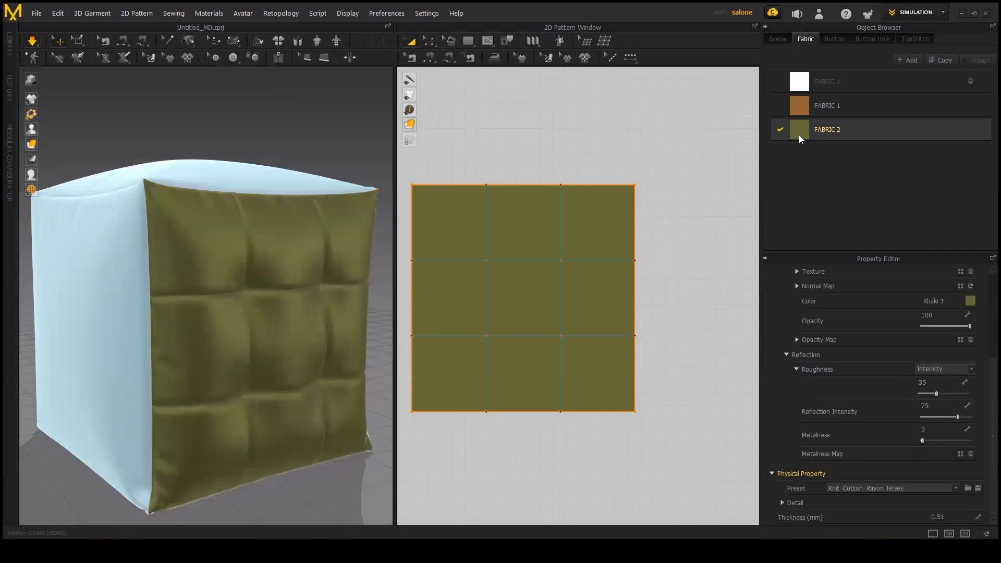
click(782, 503)
scroll(805, 485, down, 5)
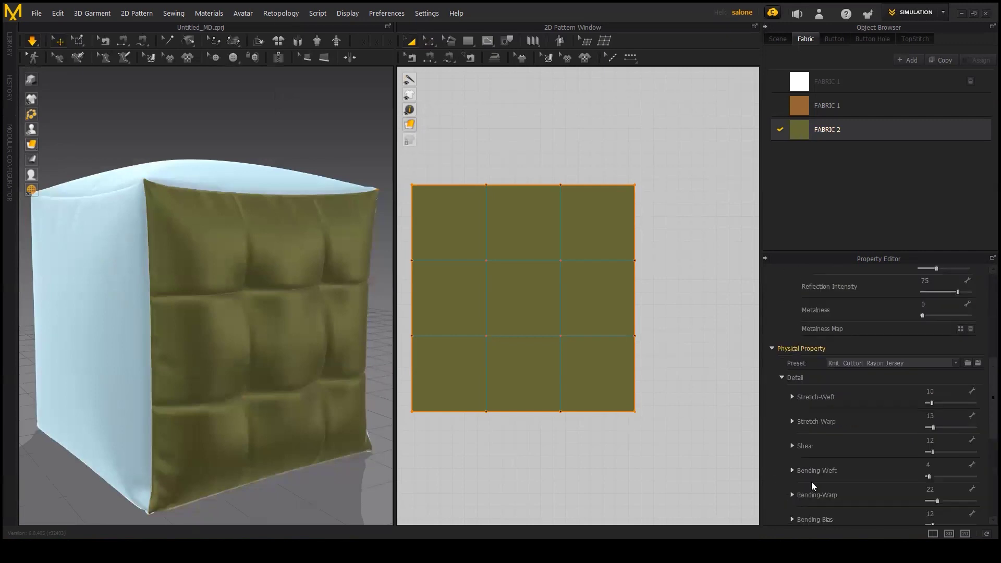
click(240, 356)
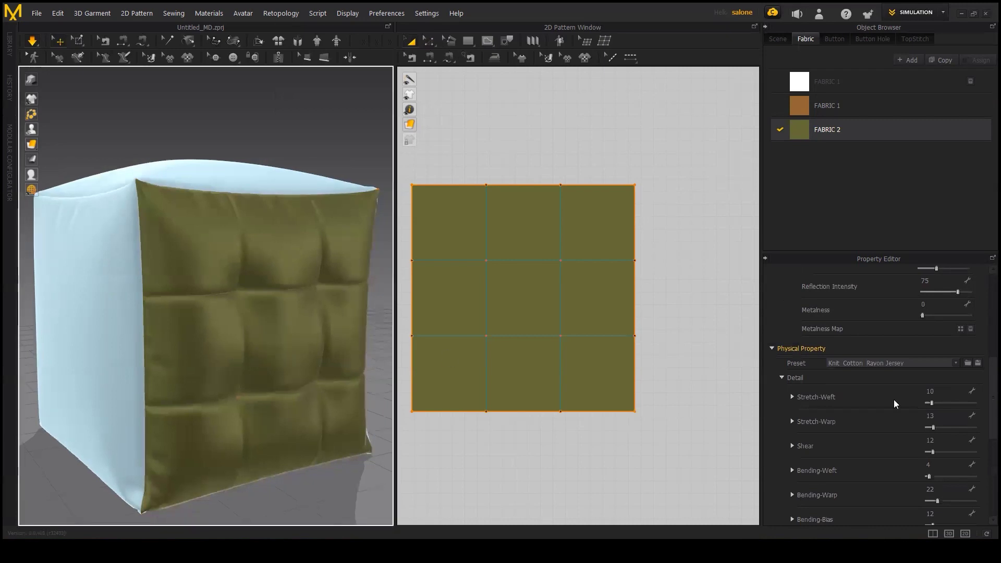
click(934, 405)
drag(956, 406, 949, 403)
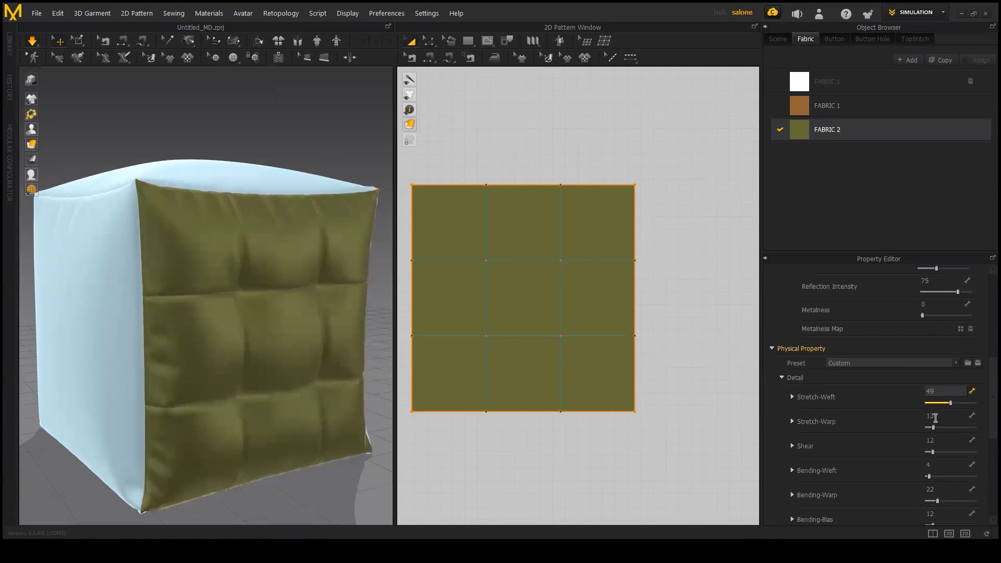
- Set Stretch-Warp to 18, Stretch-Weft to 21 and Shear to 43
click(950, 428)
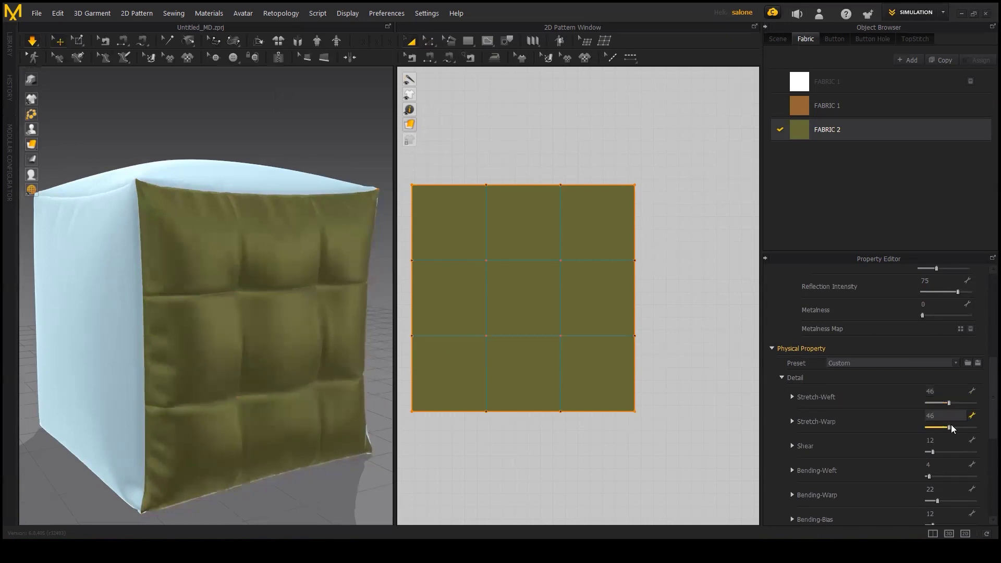
drag(948, 428, 947, 428)
click(933, 429)
click(948, 428)
click(938, 428)
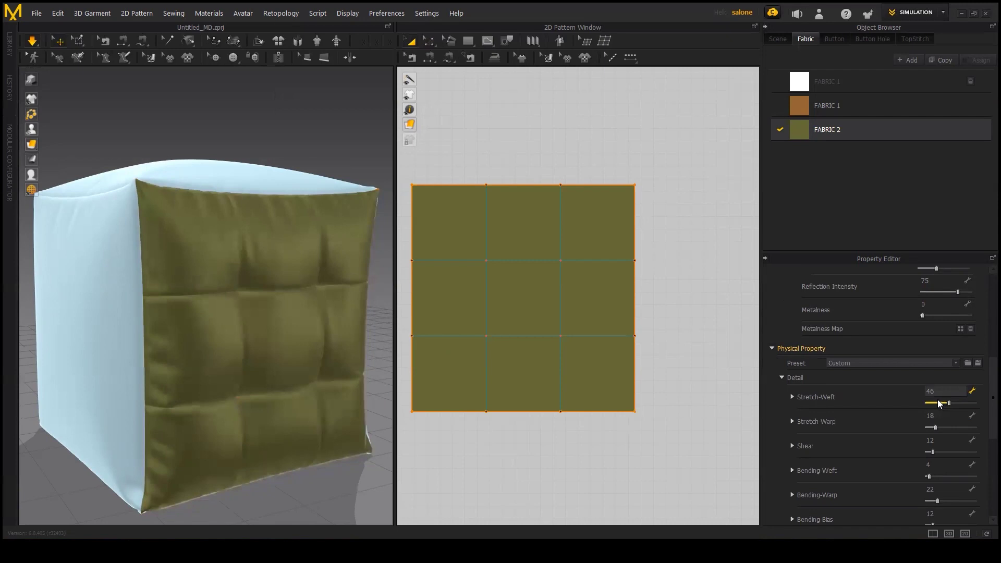
click(938, 403)
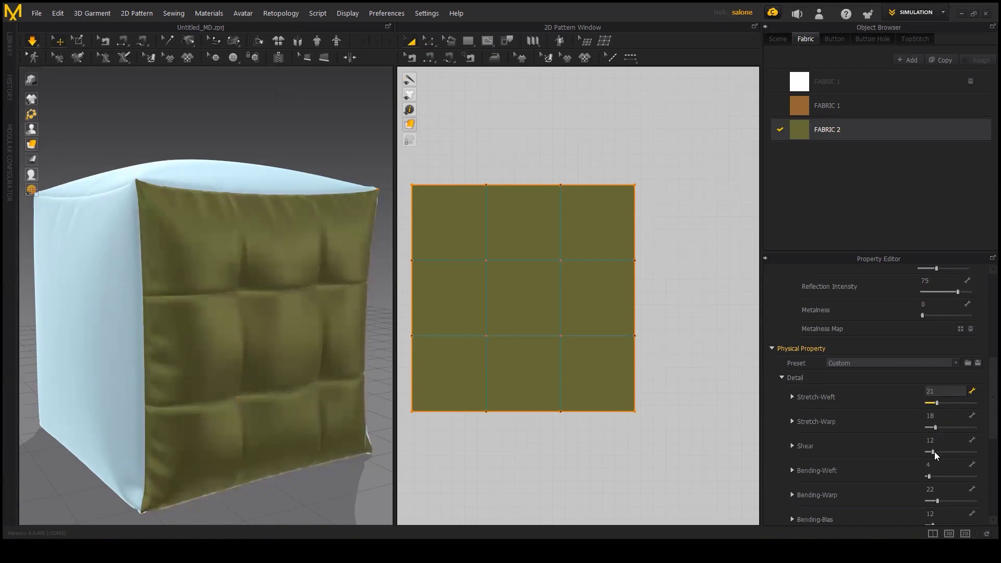
click(944, 451)
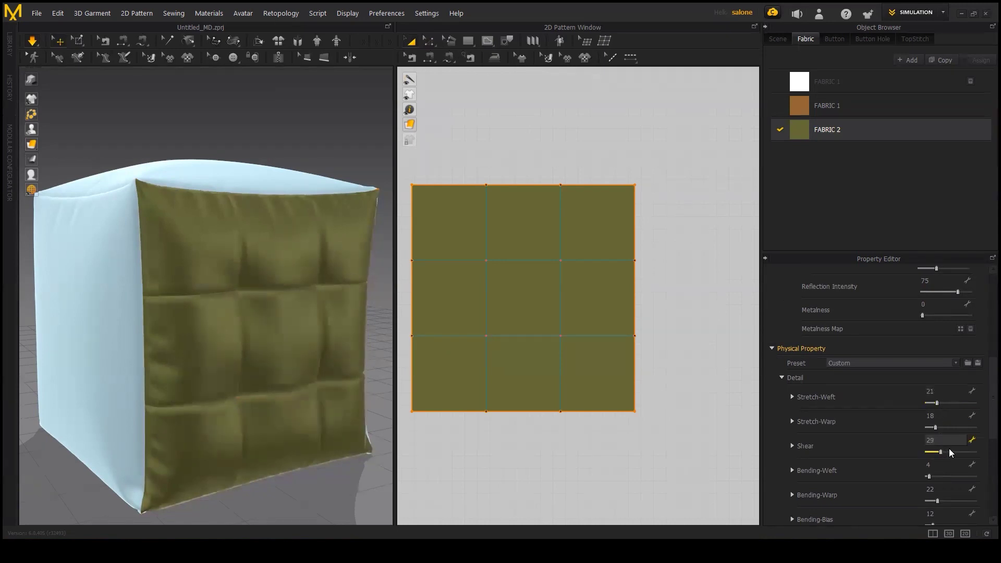
click(949, 452)
click(941, 449)
click(948, 444)
- Orbit to check the quilted olive panel and reselect it
right_drag(186, 286, 212, 290)
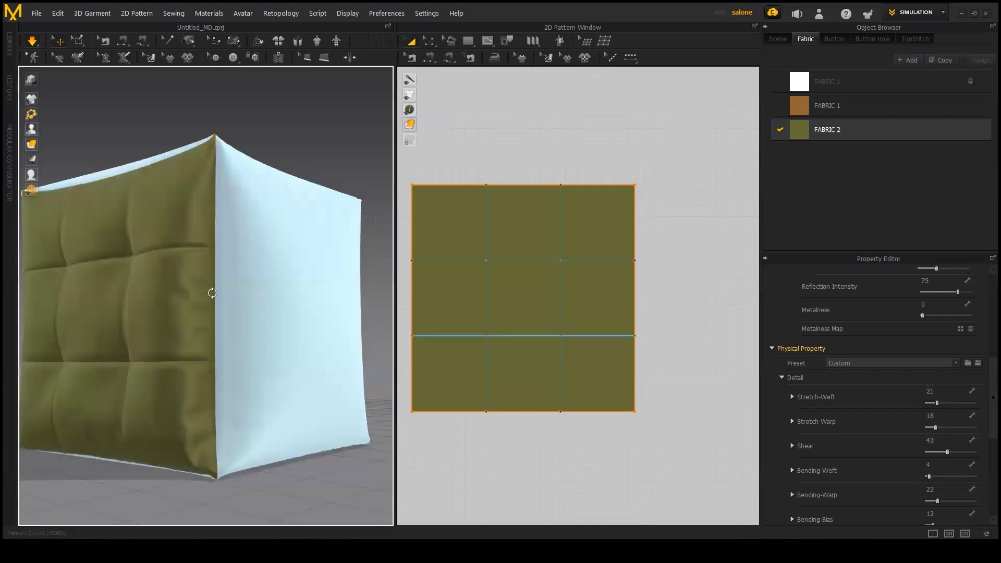
mouse_move(305, 334)
right_down()
mouse_move(290, 297)
mouse_move(253, 302)
right_up()
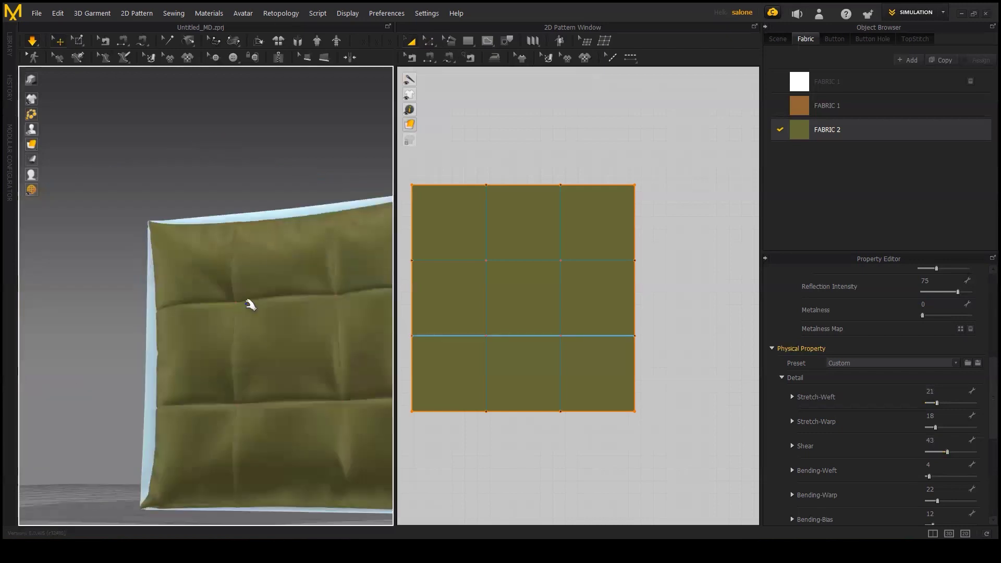
right_drag(273, 253, 310, 301)
mouse_move(339, 374)
right_down()
mouse_move(264, 286)
mouse_move(163, 276)
mouse_move(199, 283)
right_up()
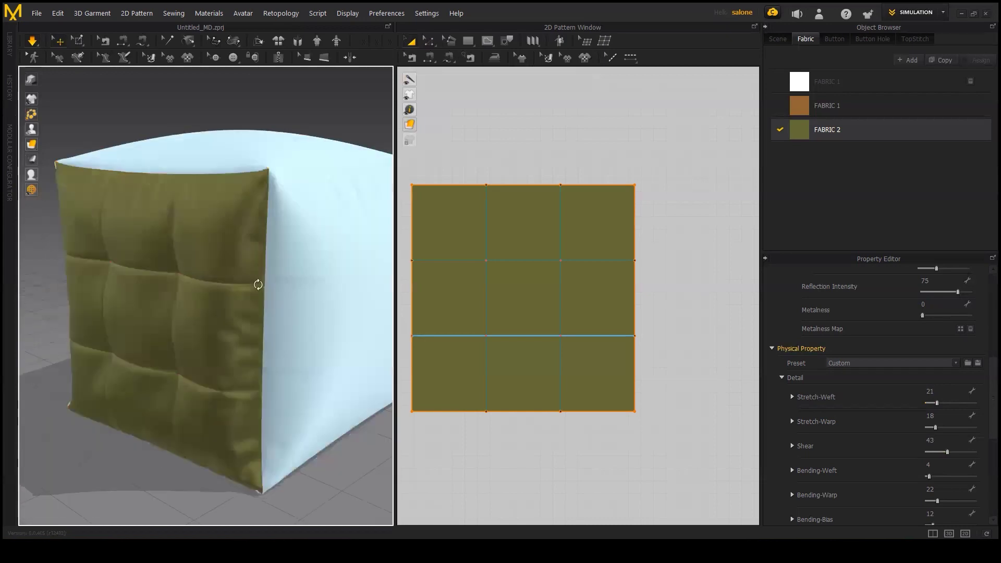
right_drag(280, 290, 269, 342)
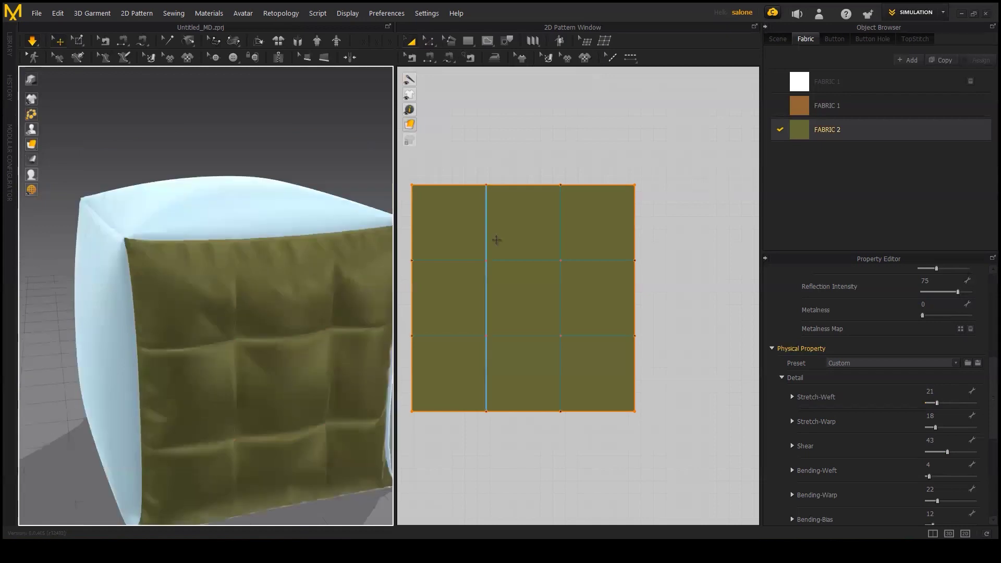
click(406, 236)
mouse_move(365, 245)
right_down()
mouse_move(171, 252)
mouse_move(209, 256)
right_up()
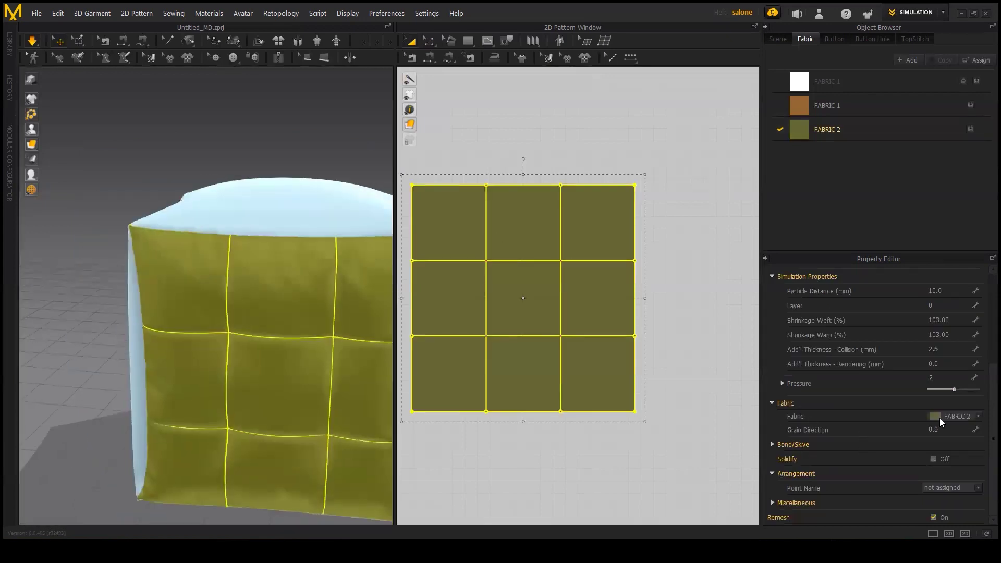
scroll(946, 409, up, 2)
right_drag(143, 328, 229, 330)
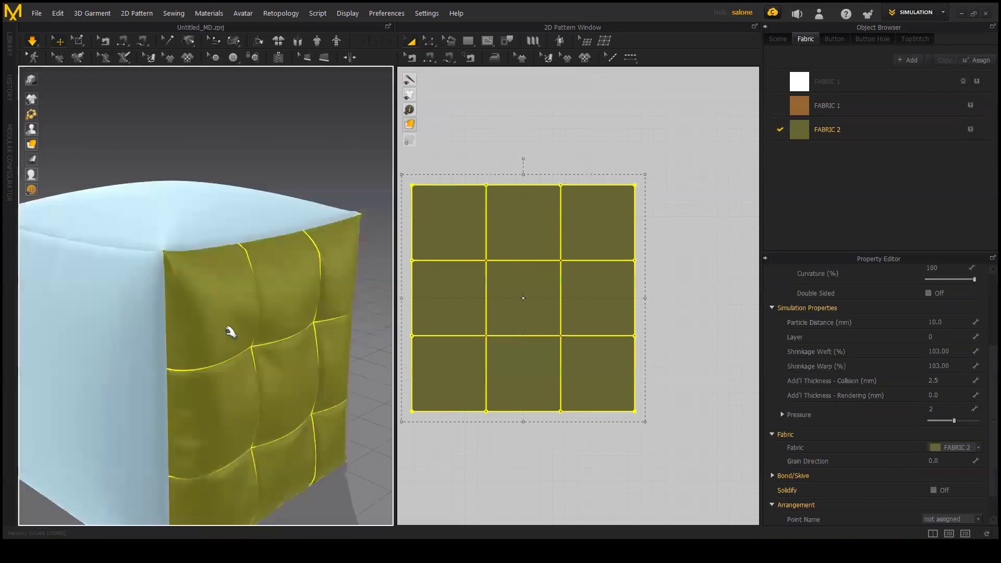
right_drag(310, 275, 328, 306)
mouse_move(175, 291)
right_down()
mouse_move(279, 313)
mouse_move(277, 324)
right_up()
mouse_move(272, 280)
right_down()
mouse_move(203, 308)
mouse_move(178, 305)
right_up()
mouse_move(342, 314)
right_down()
mouse_move(376, 307)
mouse_move(336, 303)
mouse_move(380, 329)
right_up()
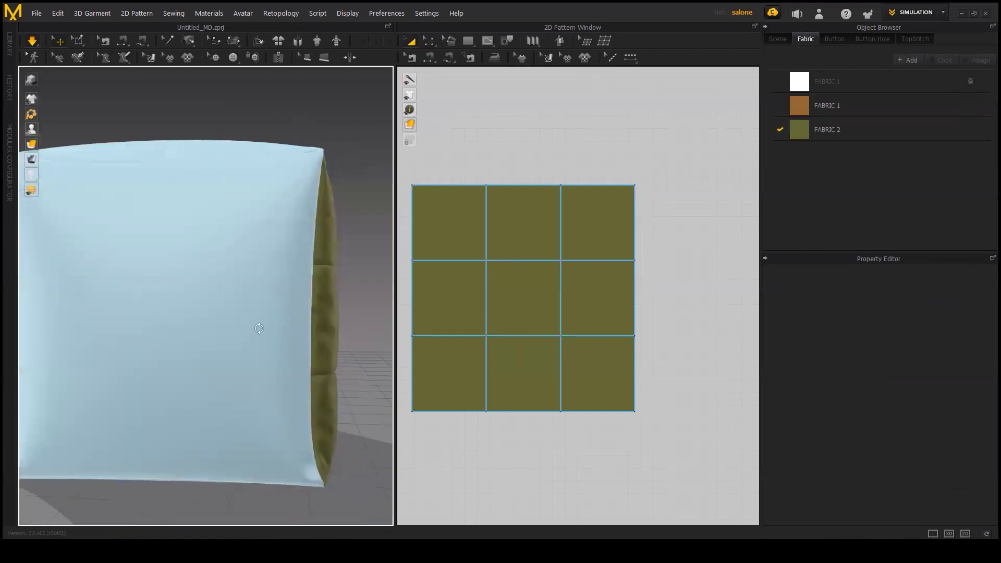
mouse_move(146, 312)
right_down()
mouse_move(299, 337)
mouse_move(251, 335)
mouse_move(306, 353)
right_up()
right_drag(183, 337, 240, 313)
click(531, 186)
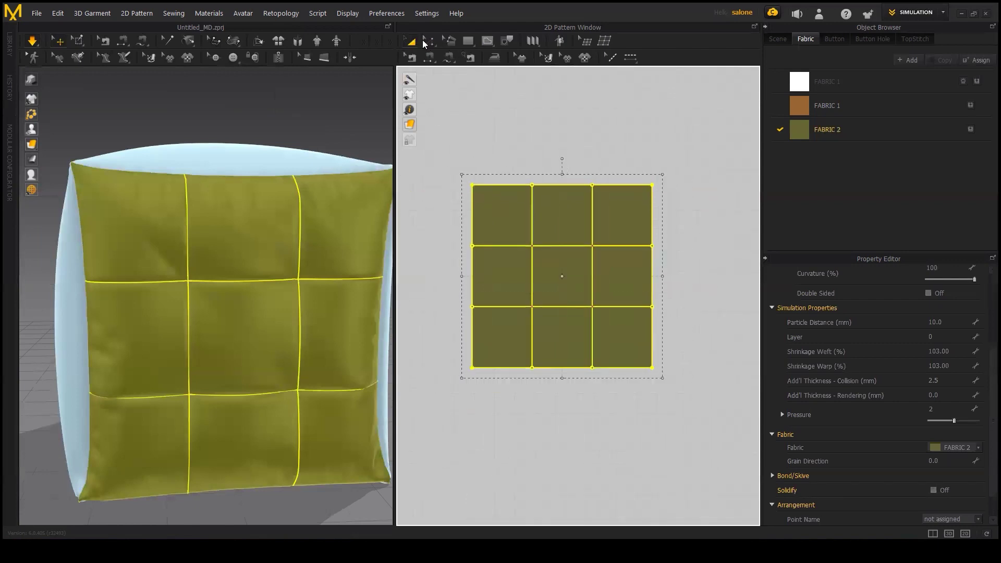
- Freeze the olive tufted panel and unfreeze the brown side panel
click(207, 244)
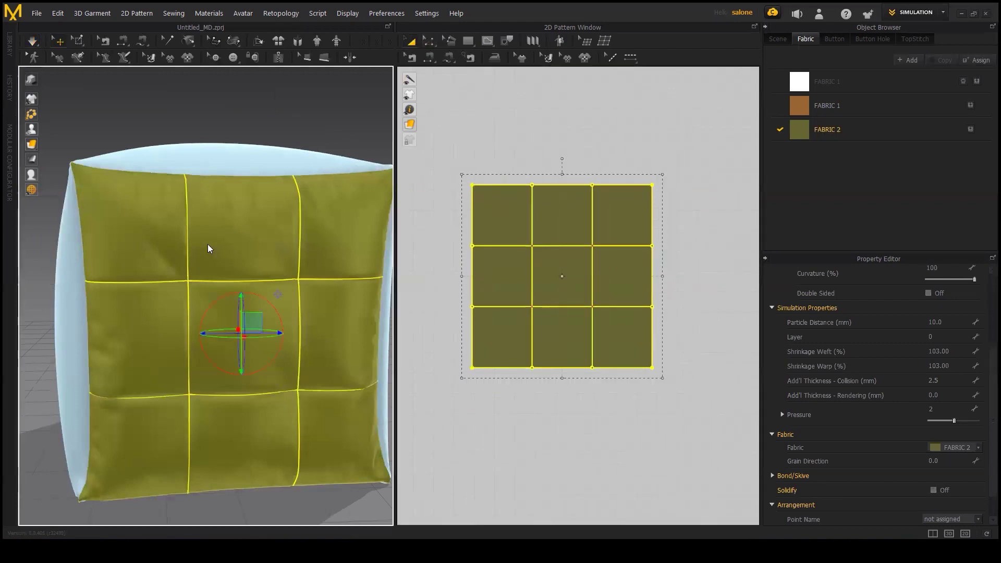
right_click(207, 244)
click(237, 95)
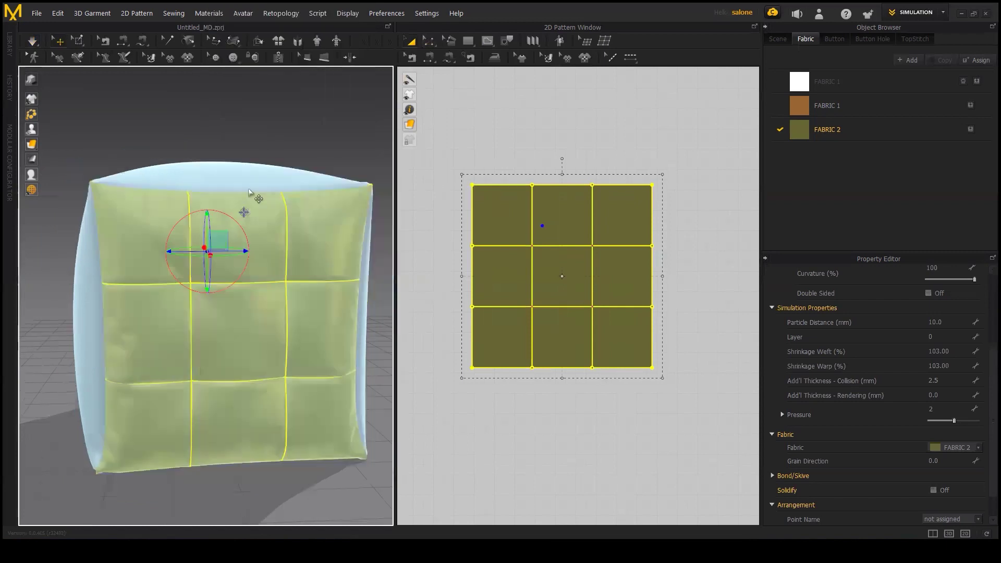
key(Escape)
click(185, 236)
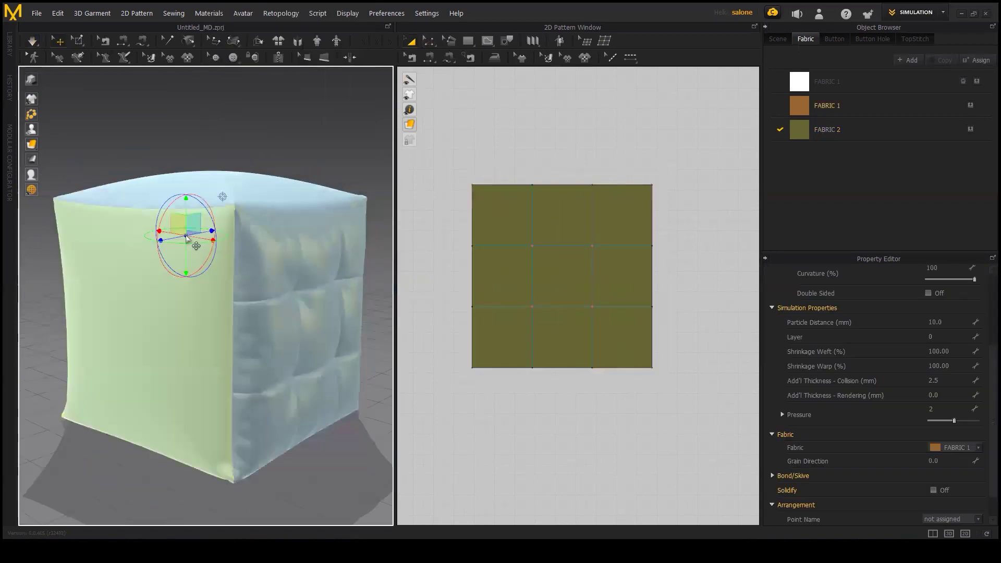
right_click(185, 235)
key(z)
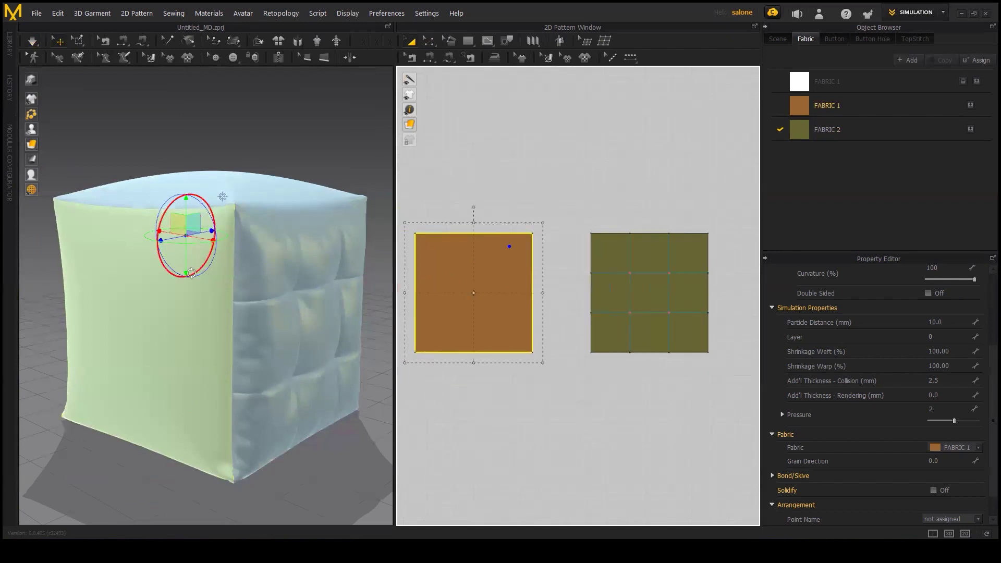
right_click(194, 234)
click(245, 74)
- Paste the olive panel's 3×3 fold-line grid onto the brown panel
click(518, 178)
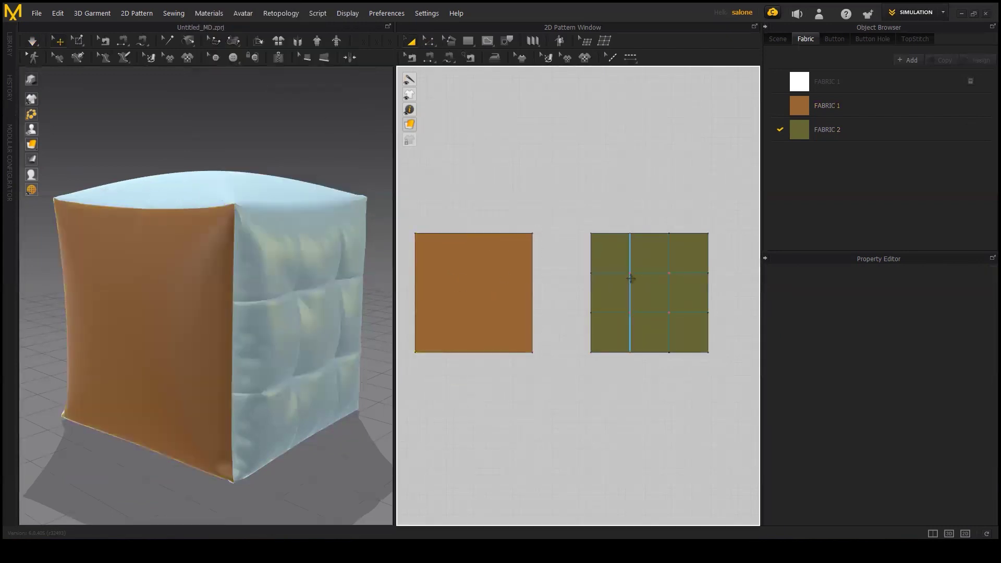
click(429, 41)
click(650, 272)
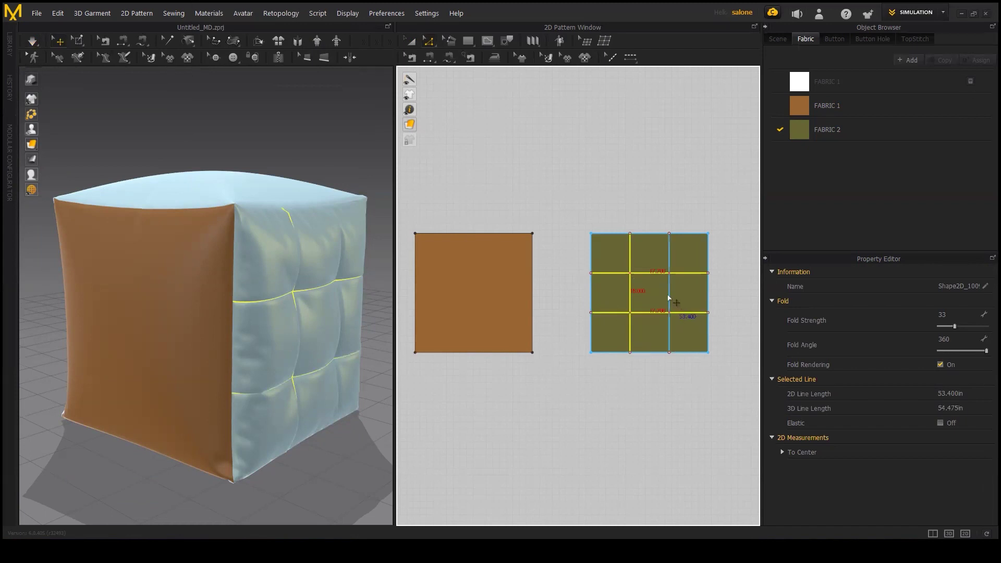
key(ctrl+v)
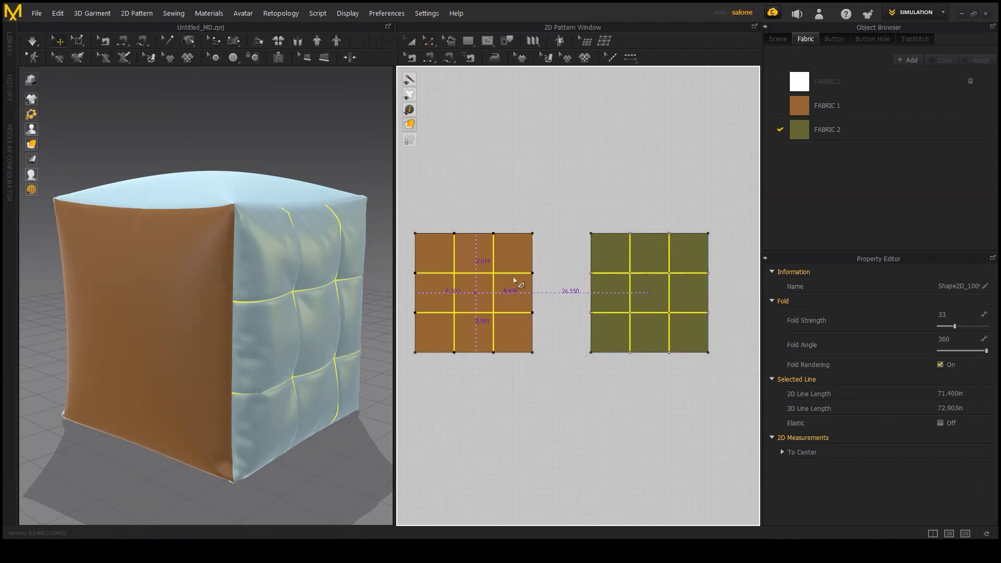
click(514, 280)
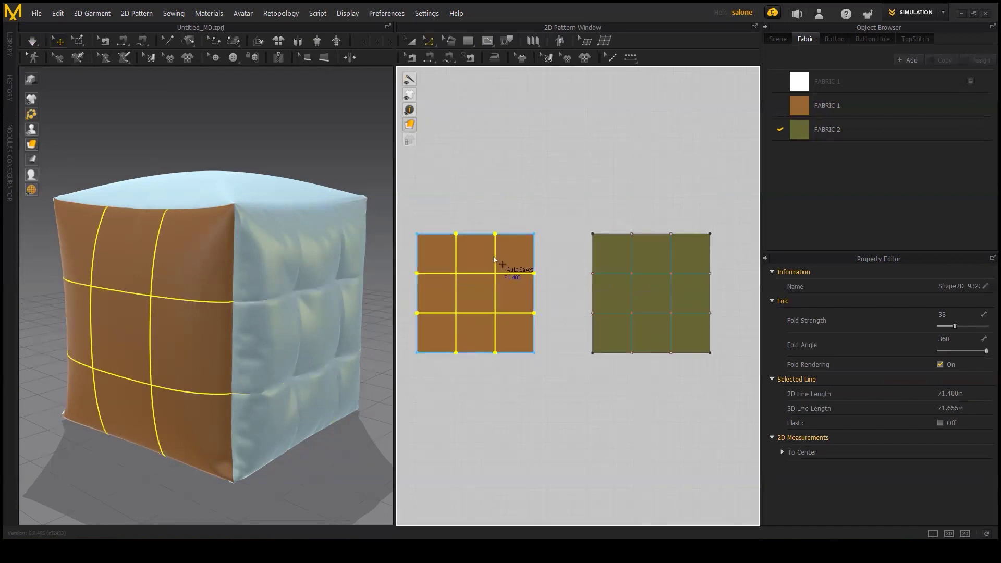
scroll(496, 263, up, 2)
- Switch to cloth-mesh selection, clear the selected fold lines and navigate the pattern view
scroll(495, 265, up, 2)
scroll(515, 280, up, 2)
scroll(531, 265, up, 1)
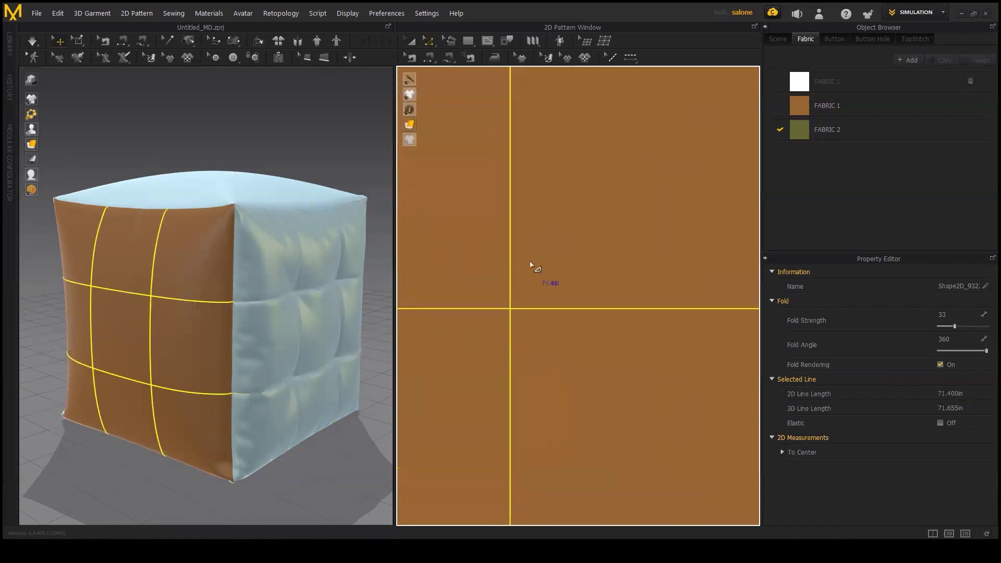
click(76, 41)
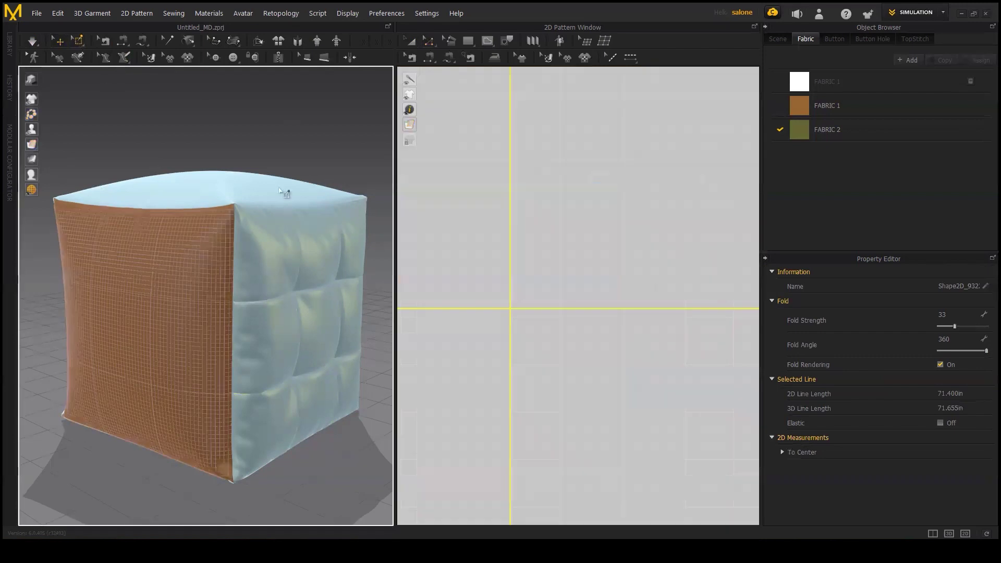
scroll(524, 313, up, 2)
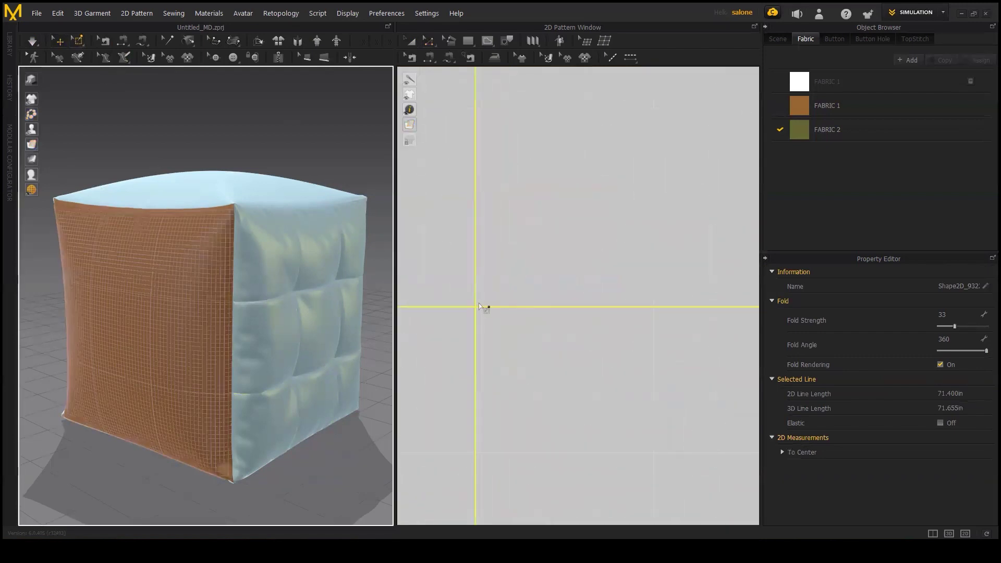
click(474, 310)
middle_drag(500, 349, 527, 242)
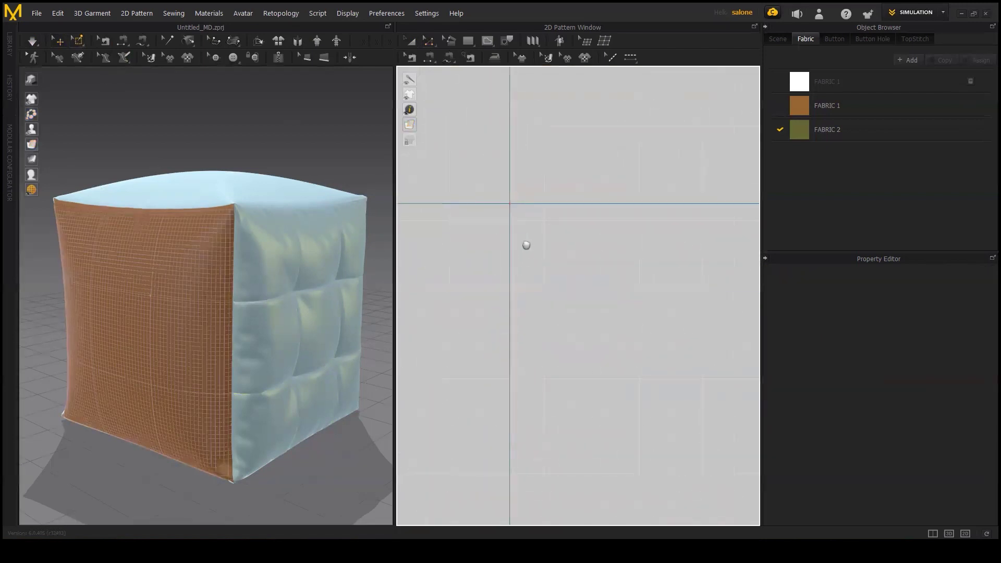
scroll(553, 385, down, 3)
scroll(528, 470, up, 2)
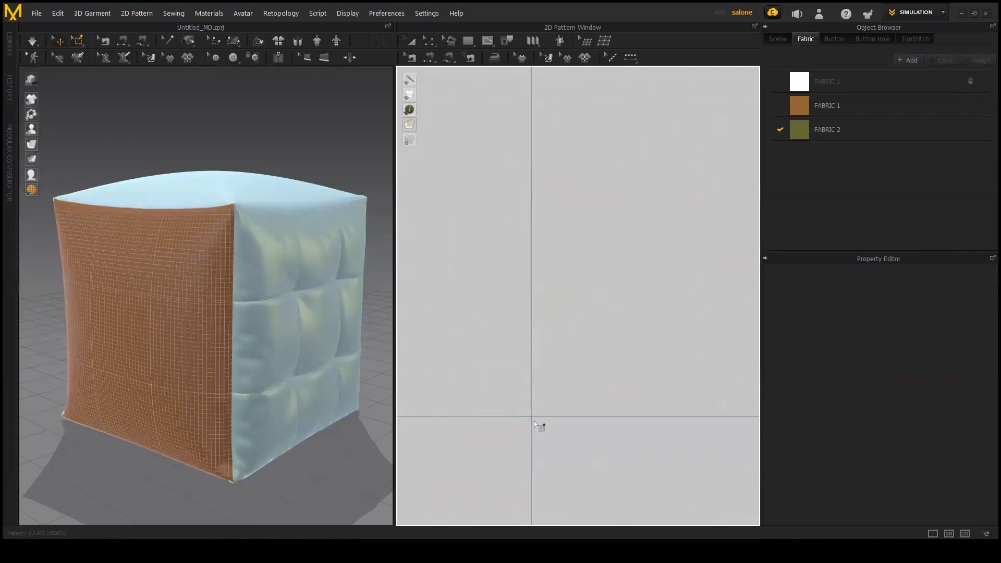
scroll(539, 430, up, 2)
scroll(499, 373, down, 2)
scroll(450, 335, up, 1)
scroll(463, 352, down, 2)
scroll(470, 380, up, 1)
scroll(472, 447, up, 1)
scroll(473, 415, up, 1)
scroll(496, 417, down, 3)
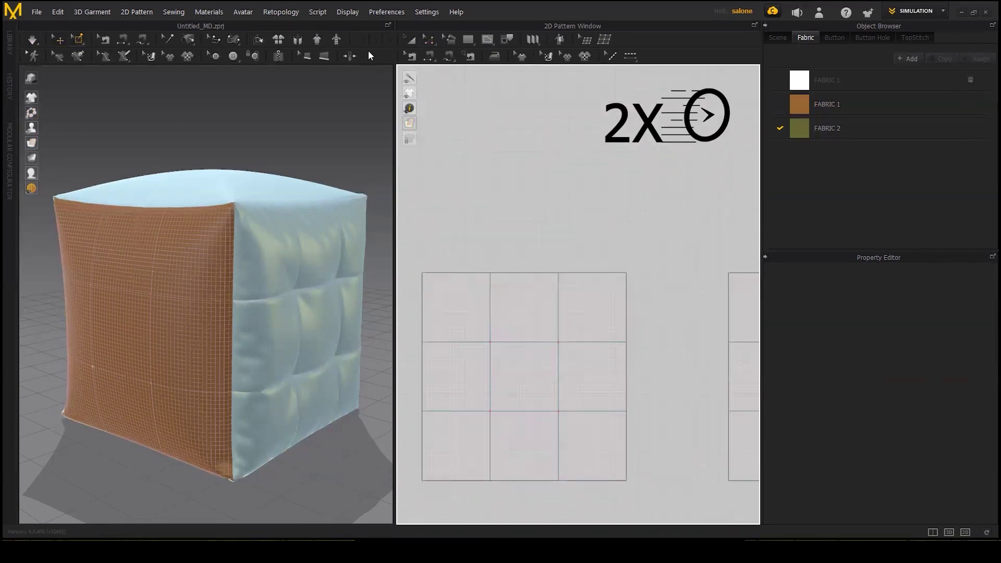
scroll(254, 283, up, 2)
scroll(244, 289, up, 2)
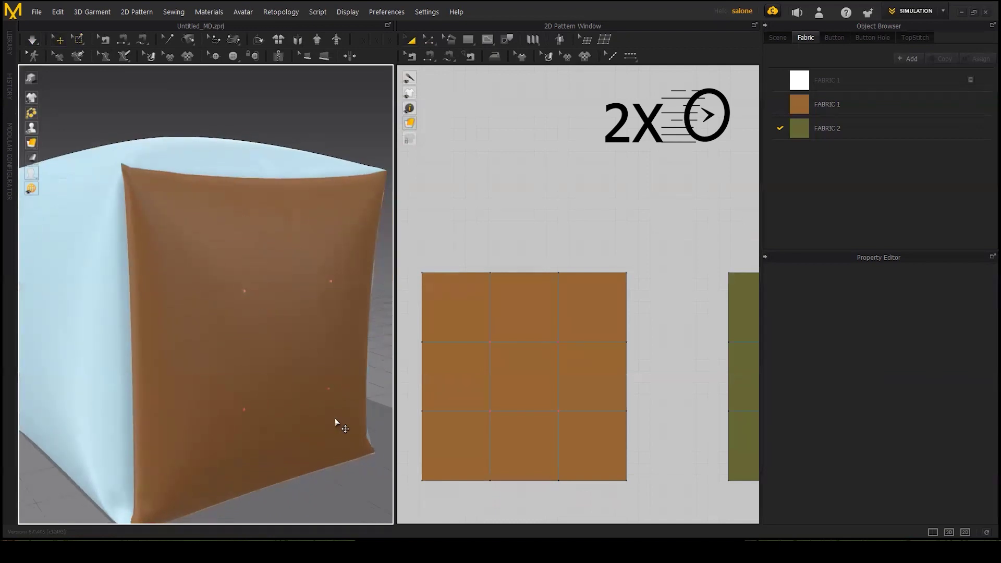
- Orbit to the orange front panel and drop olive FABRIC 2 onto it
click(244, 408)
right_drag(244, 409, 255, 412)
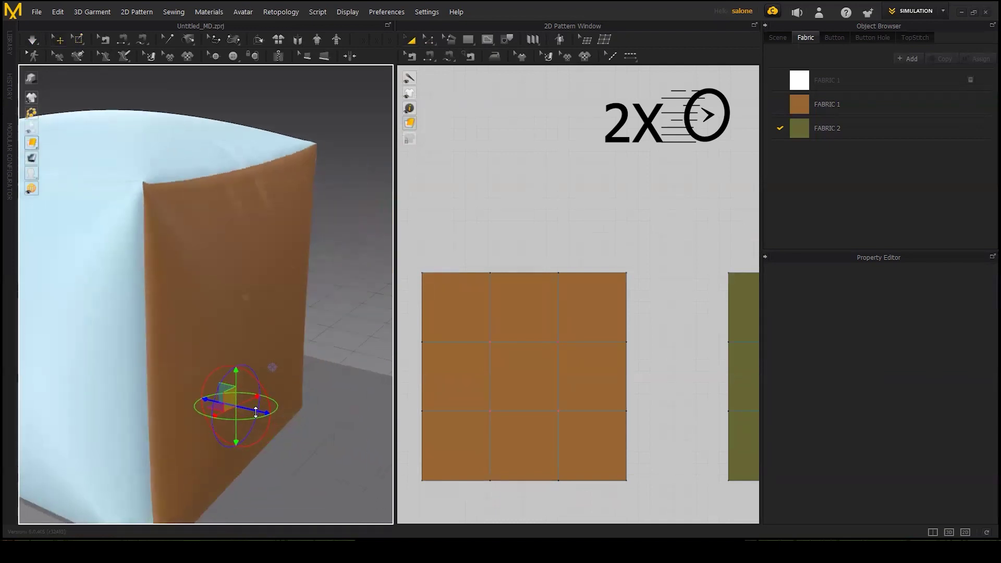
right_drag(299, 382, 250, 333)
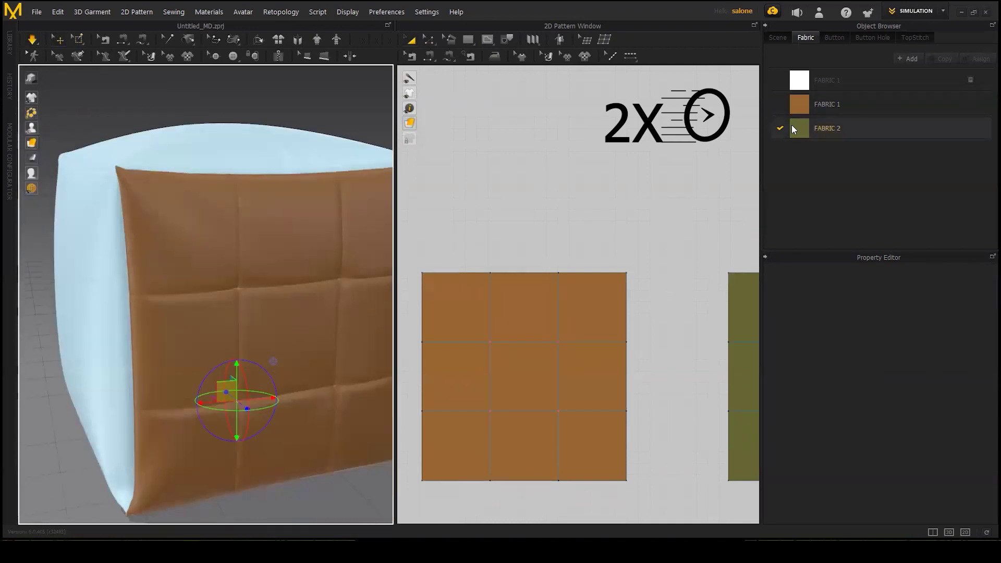
drag(799, 128, 306, 365)
mouse_move(306, 365)
right_down()
mouse_move(224, 308)
mouse_move(271, 313)
right_up()
scroll(864, 466, down, 2)
- Set the front panel's warp shrinkage to 103 and freeze it
click(953, 452)
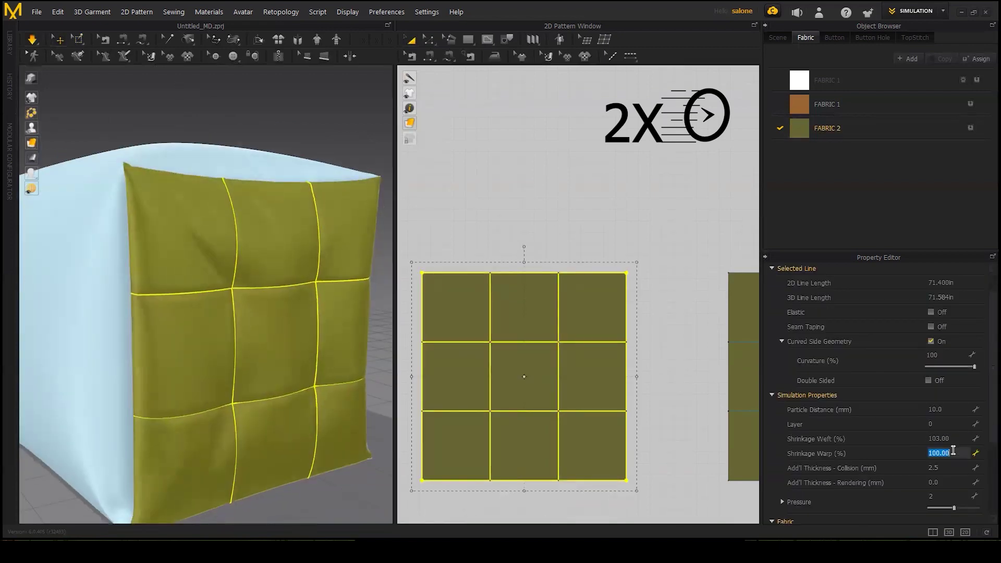
key(Return)
scroll(217, 340, up, 3)
right_click(177, 207)
click(204, 79)
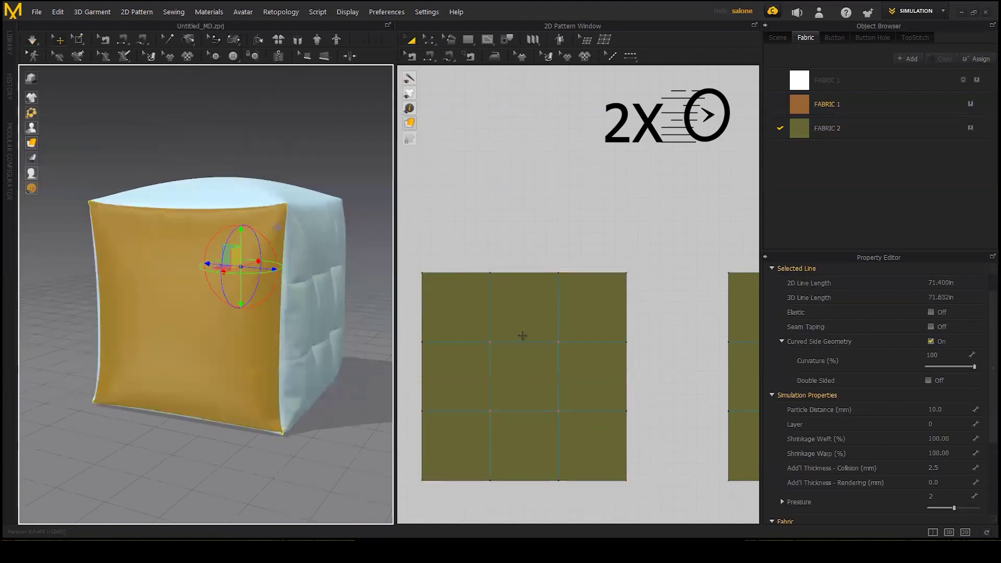
- Select the neighbouring pattern and a fold line, panning to see both patterns
scroll(663, 352, down, 3)
click(662, 351)
scroll(662, 352, up, 3)
scroll(578, 344, down, 3)
scroll(579, 344, up, 3)
click(537, 315)
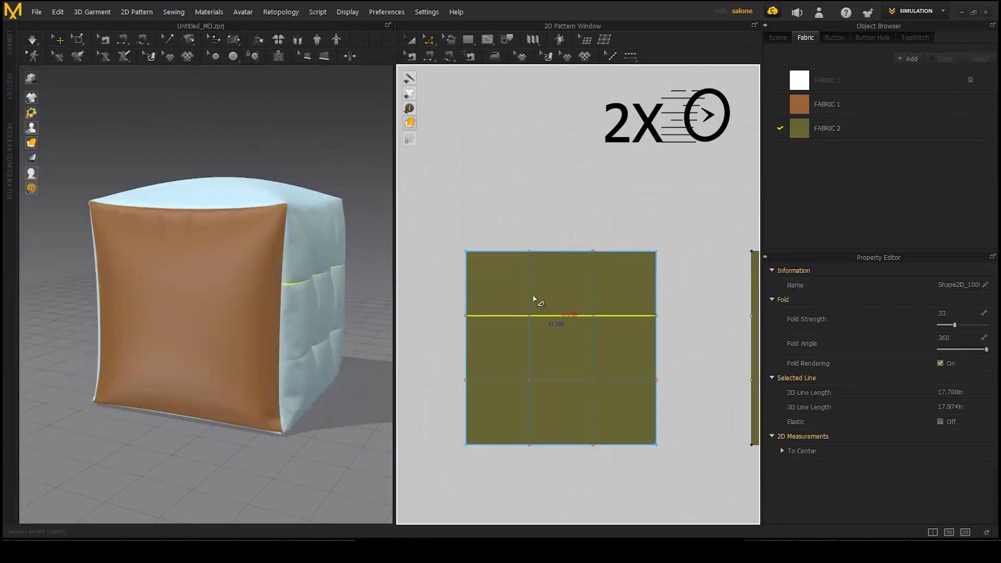
scroll(530, 373, down, 2)
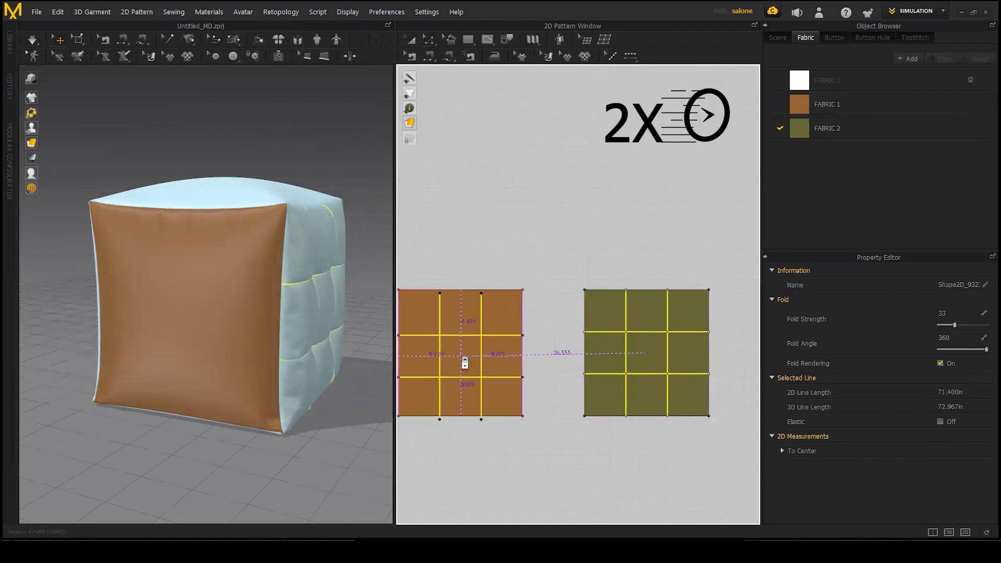
middle_drag(463, 359, 511, 360)
scroll(250, 307, up, 3)
scroll(542, 314, up, 5)
- Show the cloth mesh on the cube, clear the fold-line selection and reposition the views
click(78, 39)
click(90, 90)
click(538, 323)
scroll(539, 315, down, 3)
scroll(537, 440, up, 3)
scroll(547, 411, down, 3)
scroll(562, 384, up, 5)
middle_drag(531, 317, 529, 458)
scroll(551, 431, down, 5)
right_drag(190, 234, 187, 290)
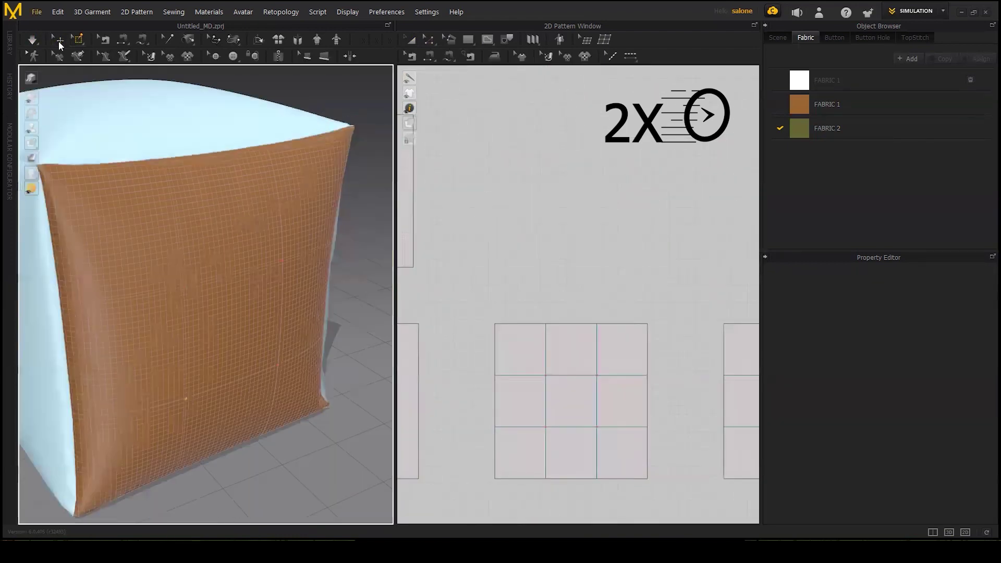
- Restore normal cloth display and apply olive FABRIC 2 to the next orange panel
key(q)
click(187, 290)
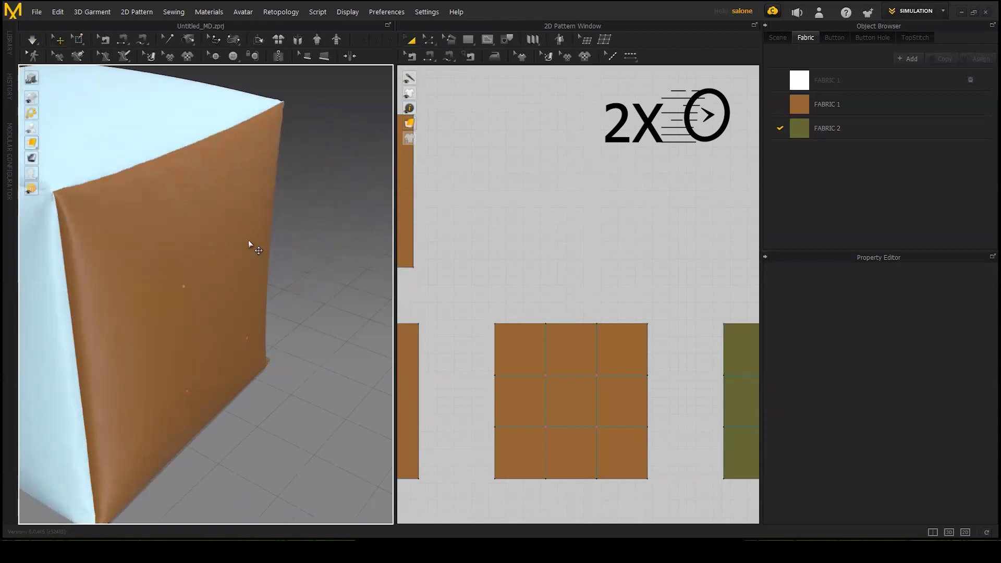
right_drag(270, 312, 218, 391)
click(216, 390)
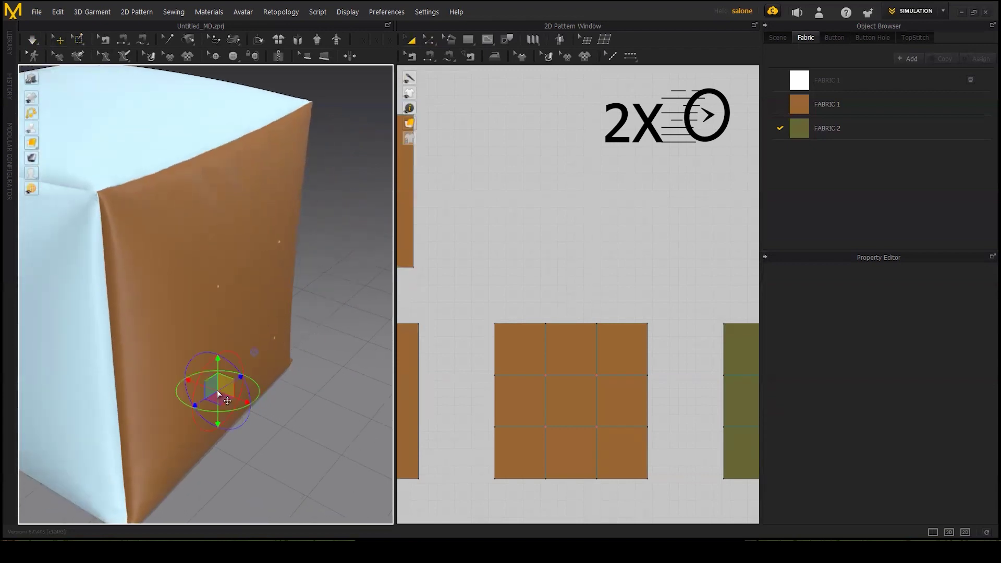
click(570, 354)
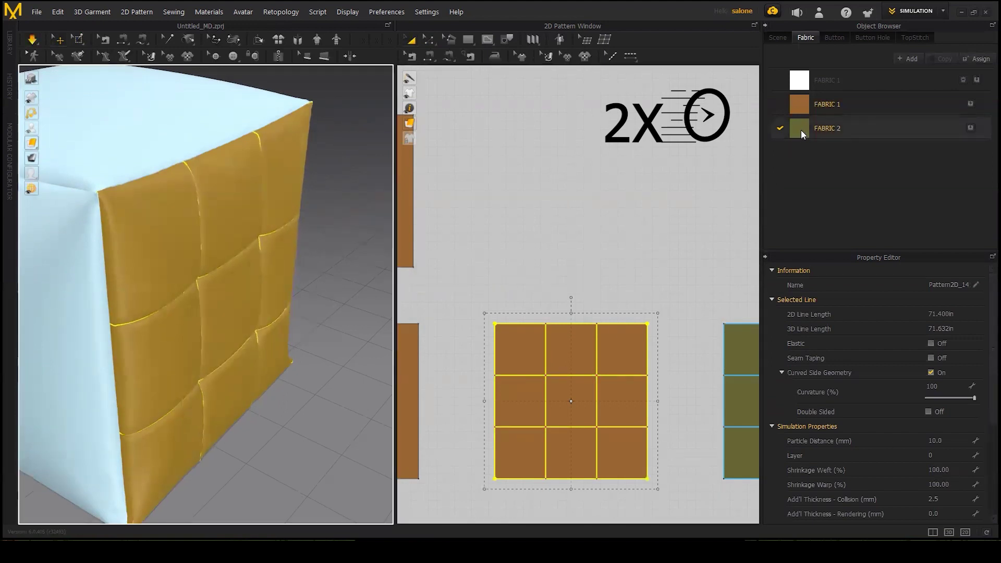
drag(801, 130, 653, 409)
- Set the second olive panel's weft and warp shrinkage to 103
scroll(855, 490, down, 2)
double_click(947, 407)
text(3)
key(Return)
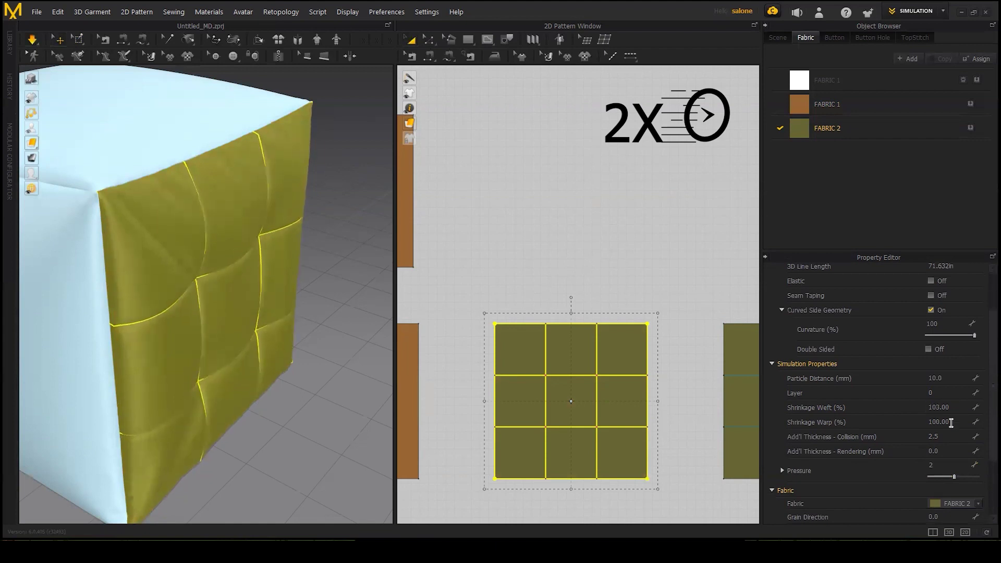
text(103)
key(Return)
- Freeze the second olive panel in place
scroll(271, 375, up, 3)
right_click(276, 239)
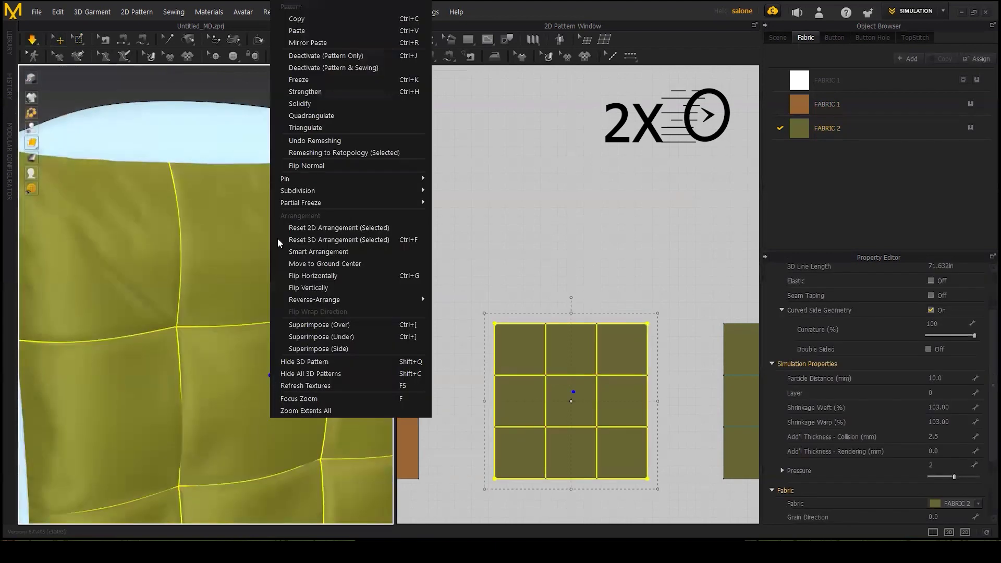
click(292, 313)
scroll(276, 328, down, 3)
right_drag(264, 346, 230, 324)
- Select the orange front panel and a fold line, bringing the square pattern into view
click(223, 325)
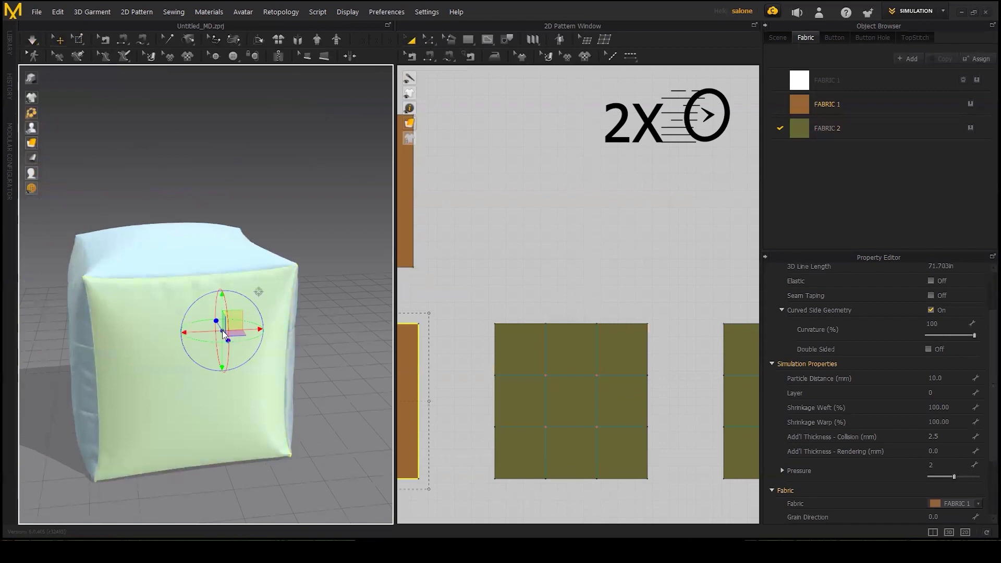
click(576, 366)
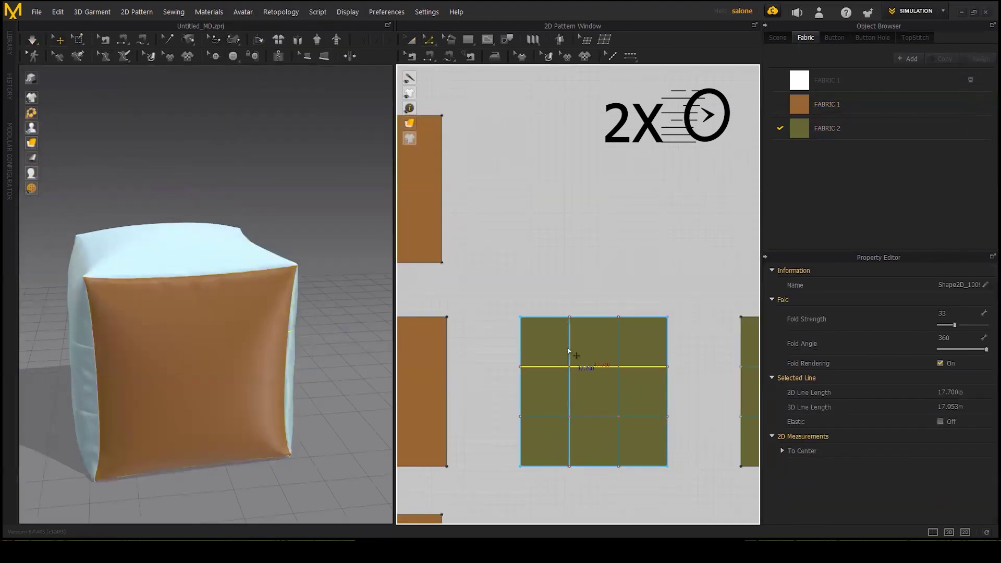
scroll(613, 408, up, 3)
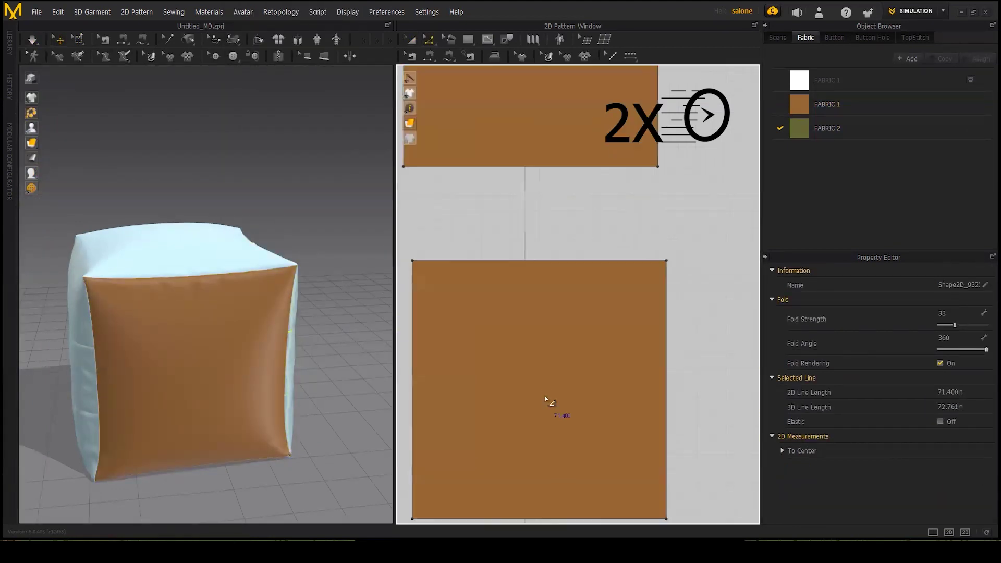
right_drag(545, 402, 564, 352)
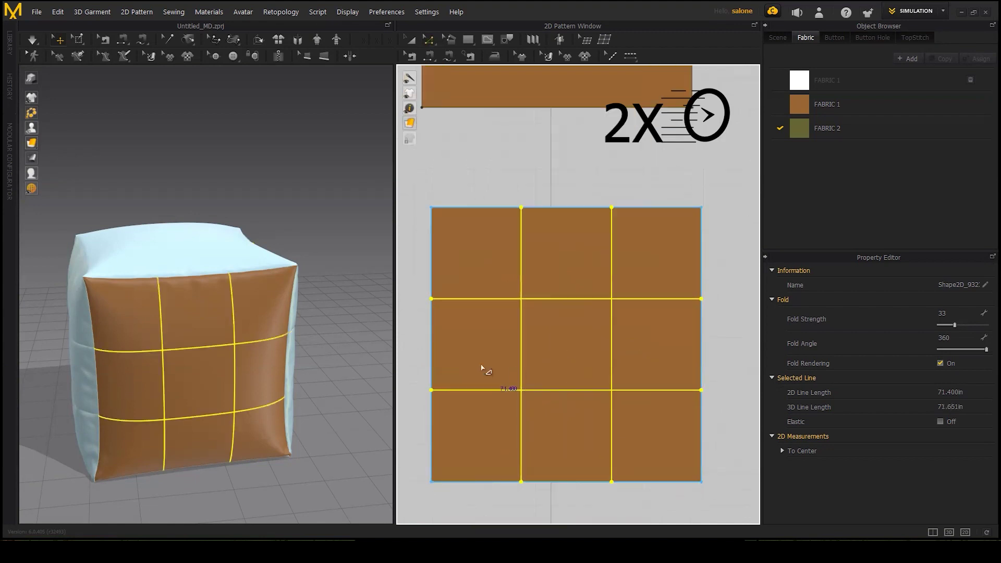
scroll(469, 313, up, 2)
- Toggle the cloth mesh display on and back to textured
click(73, 40)
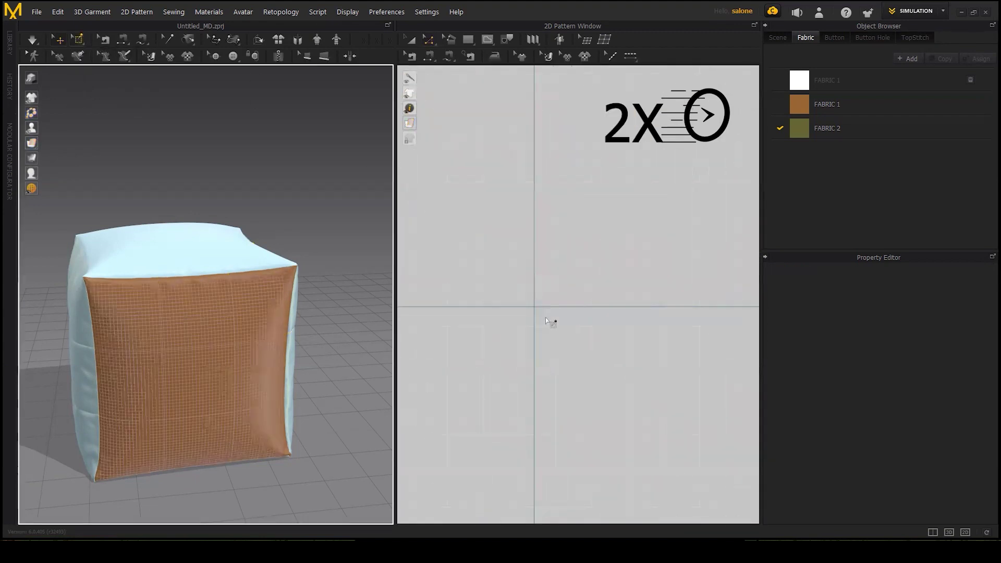
scroll(573, 313, down, 3)
scroll(610, 286, up, 3)
scroll(600, 297, up, 1)
scroll(617, 300, down, 2)
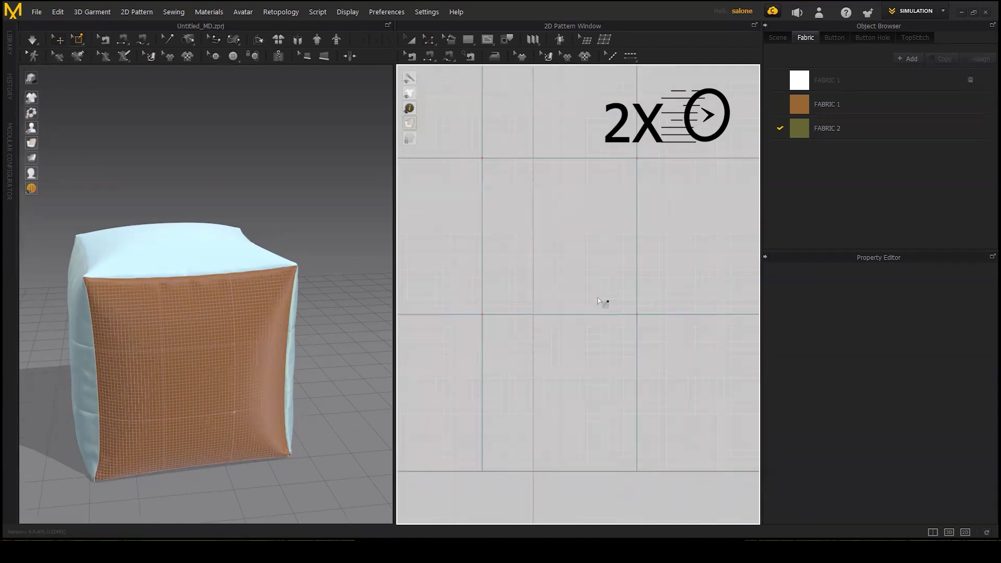
click(73, 41)
scroll(153, 360, up, 3)
- Run the simulation briefly to settle the cube, then apply olive FABRIC 2 to the third panel
click(153, 360)
scroll(239, 400, up, 2)
click(227, 408)
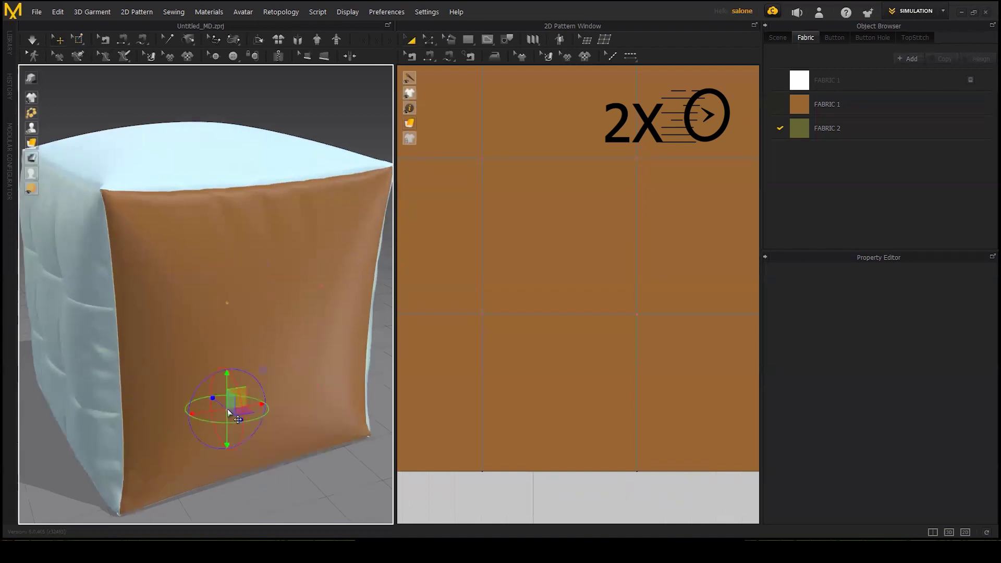
right_drag(321, 286, 346, 302)
key(space)
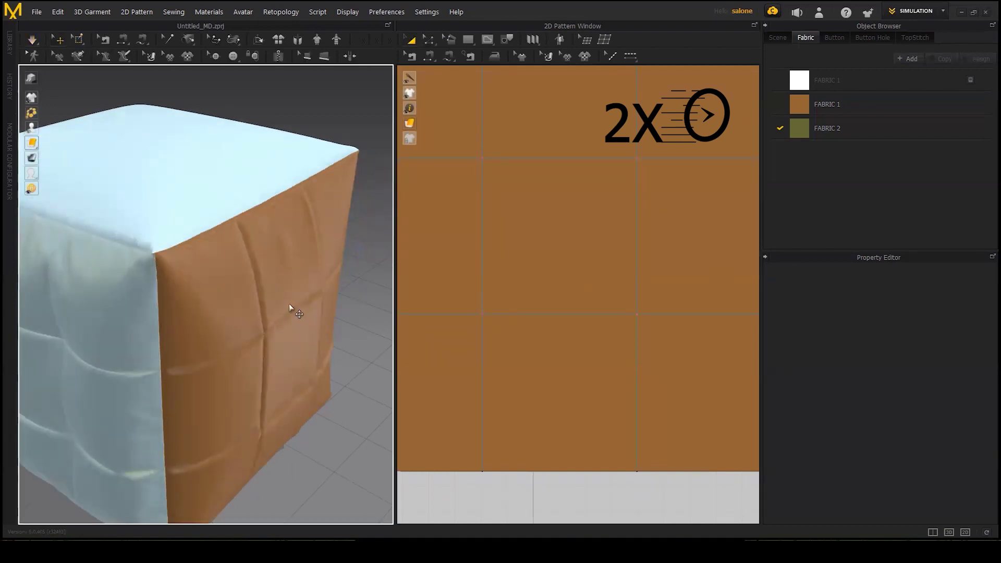
click(321, 287)
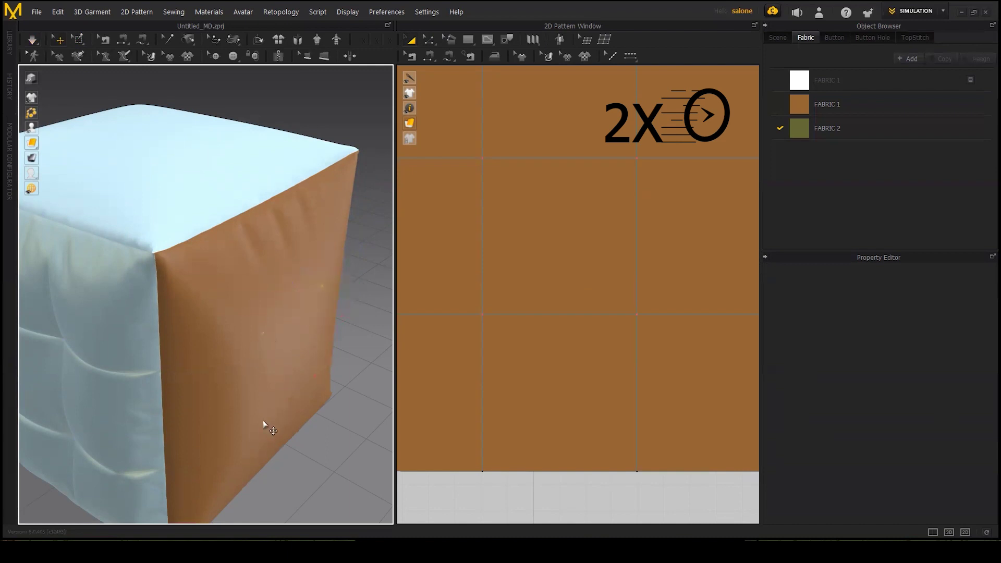
click(315, 376)
key(space)
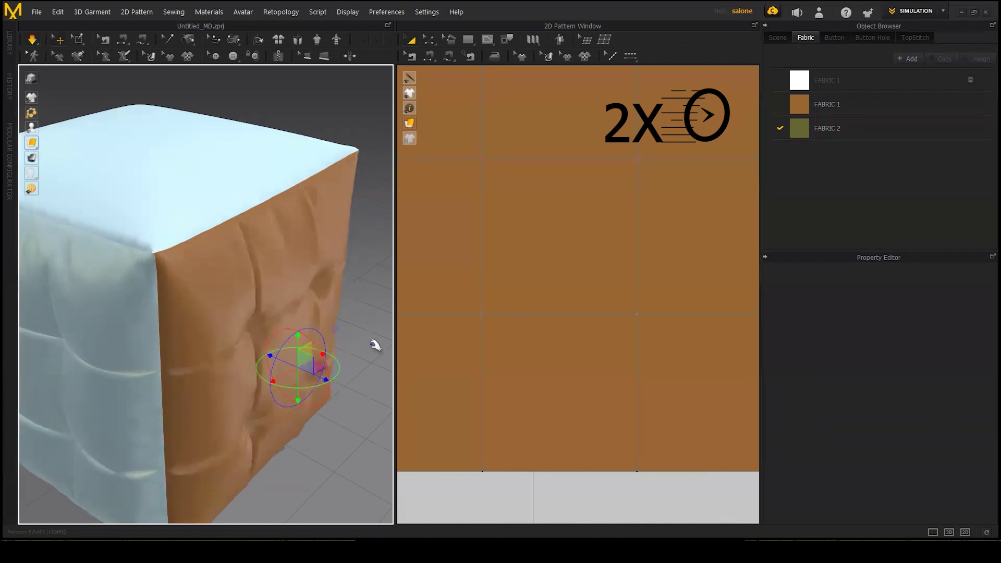
drag(807, 136, 260, 313)
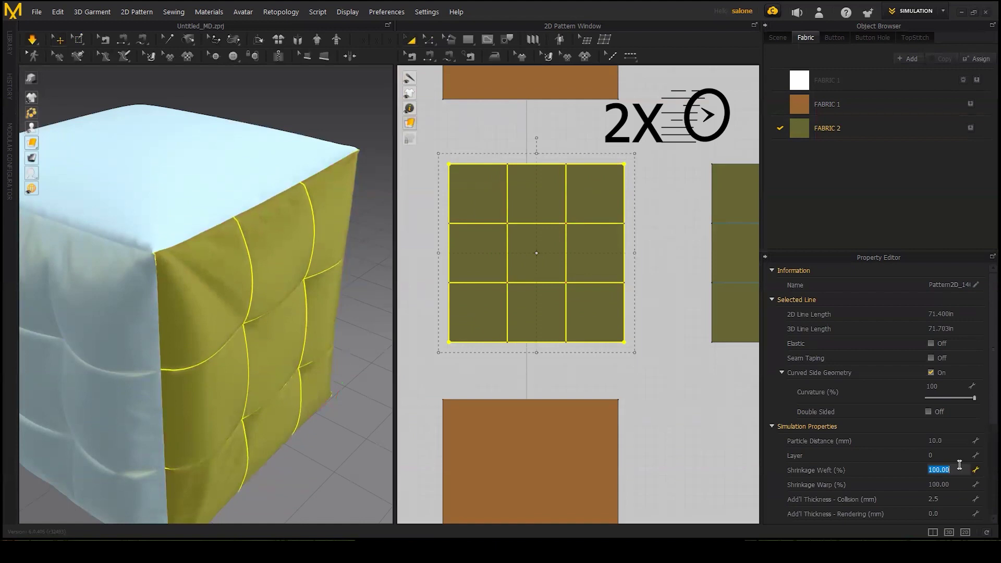
- Confirm 103 shrinkage on the third olive panel and reorient the view of the cube
text(3)
key(Return)
right_drag(261, 313, 204, 250)
right_click(203, 250)
scroll(107, 255, down, 3)
right_drag(107, 255, 206, 313)
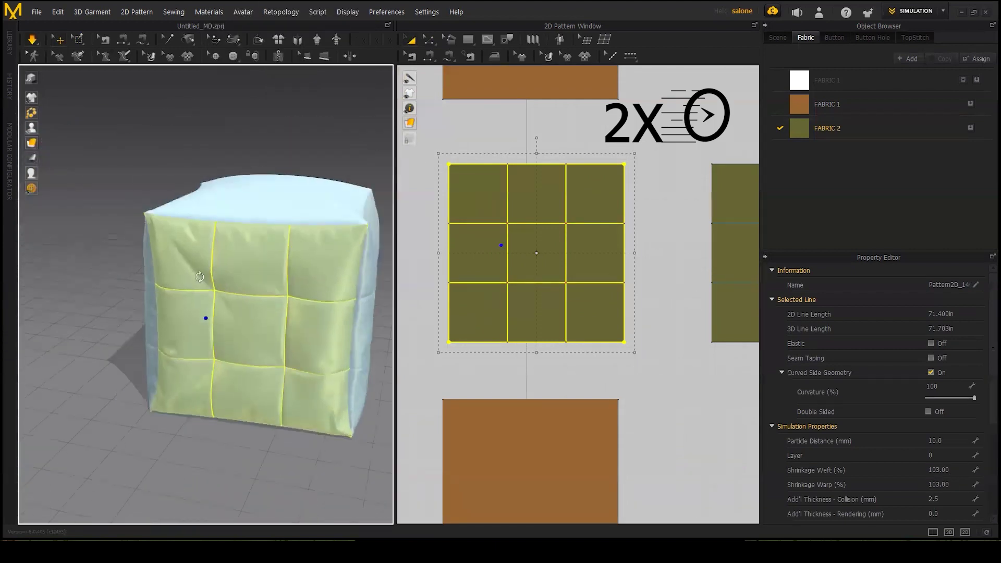
scroll(883, 469, down, 1)
- Select the olive front panel, test its cloth and raise its Pressure value
click(161, 428)
right_drag(161, 429, 279, 329)
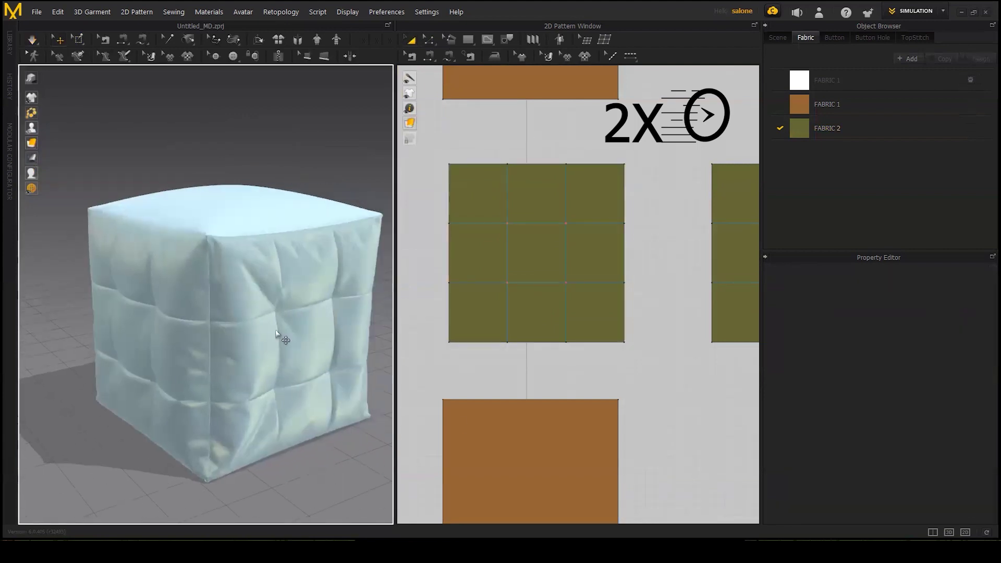
right_click(289, 313)
click(266, 298)
drag(266, 297, 277, 290)
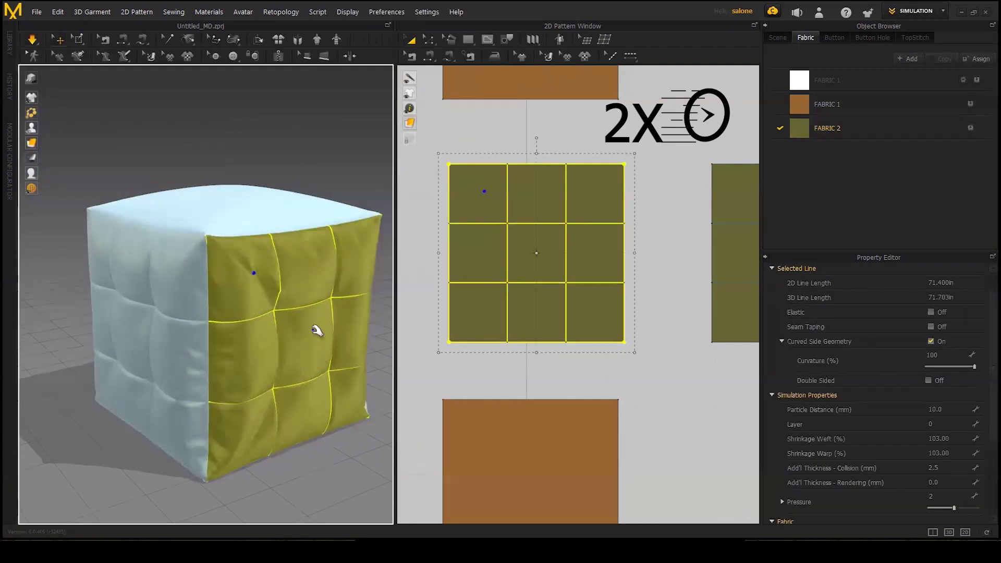
right_drag(296, 297, 324, 299)
click(937, 495)
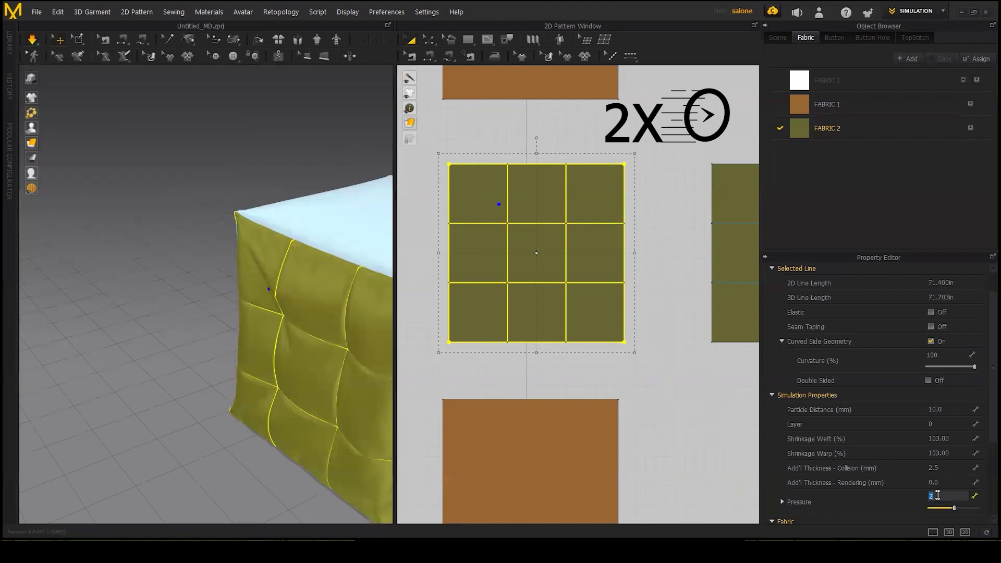
text(3)
click(952, 496)
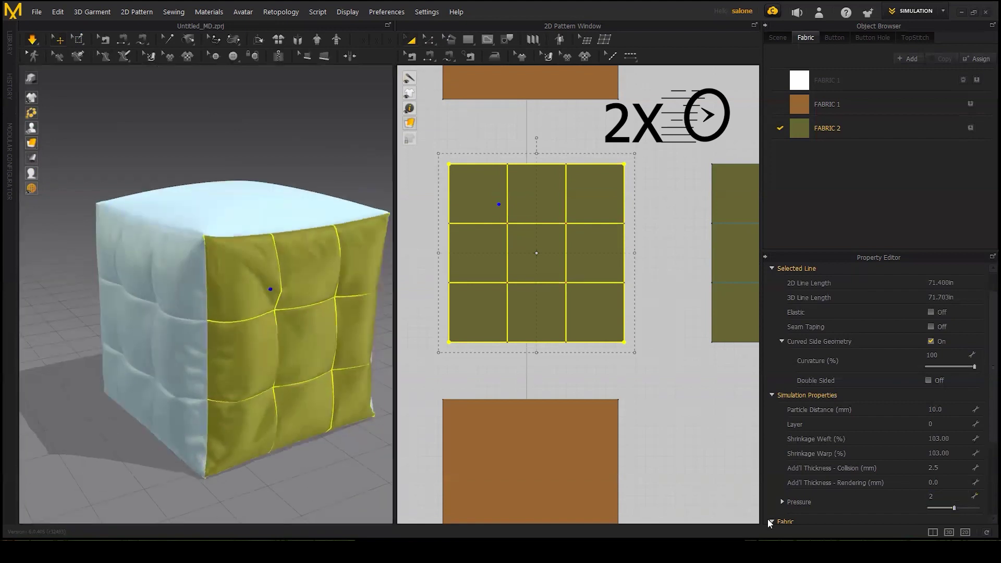
- Freeze the olive front panel in place
right_drag(261, 393, 127, 283)
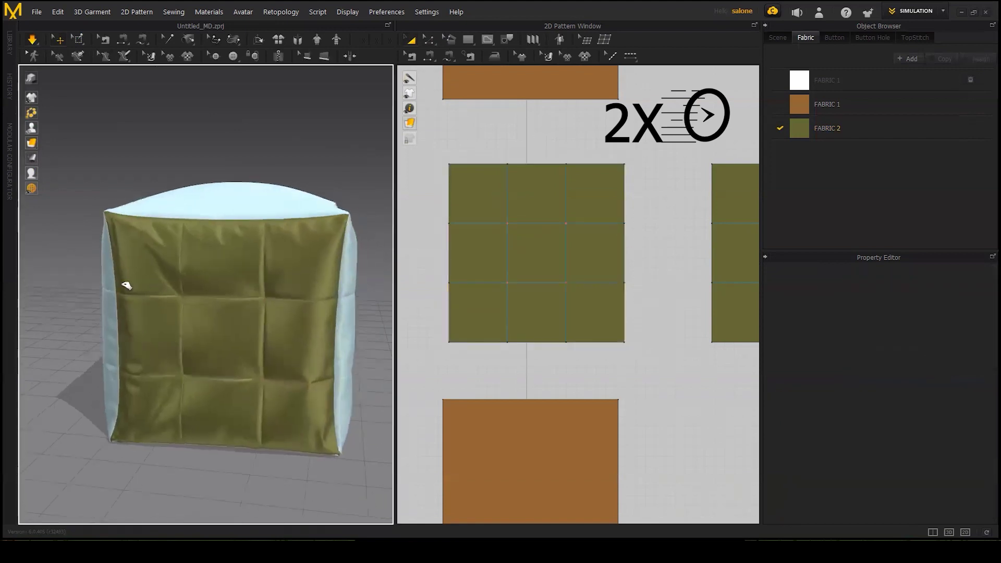
click(227, 309)
right_drag(227, 308, 172, 330)
right_click(223, 323)
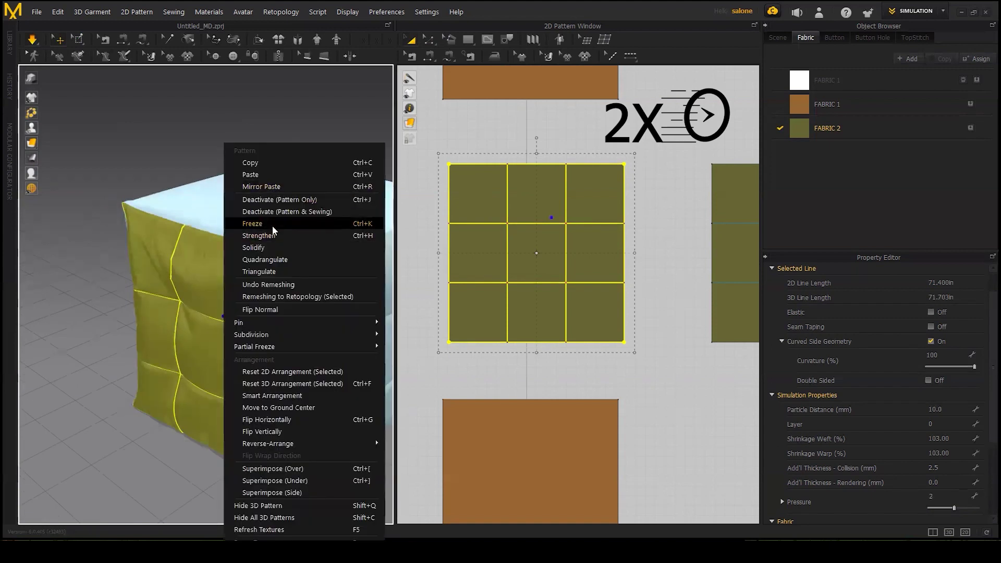
click(272, 226)
- Select the orange top panel and open its options to unfreeze it
right_drag(242, 315, 241, 279)
click(271, 259)
right_click(270, 259)
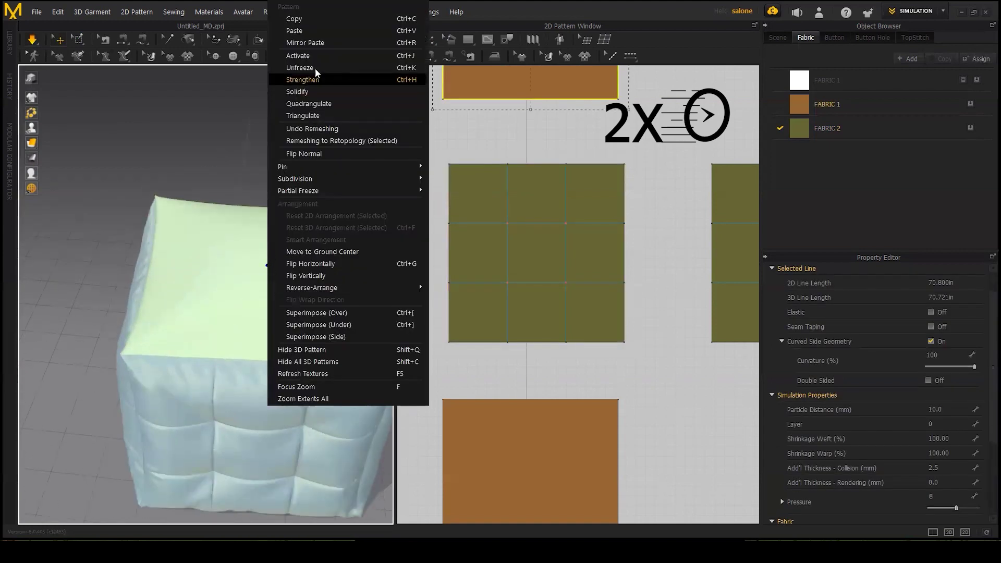
scroll(283, 249, up, 3)
scroll(283, 249, down, 2)
scroll(587, 230, down, 4)
scroll(542, 281, up, 3)
- Unfreeze the top panel and paste the copied fold grid lines onto the orange top pattern
click(557, 282)
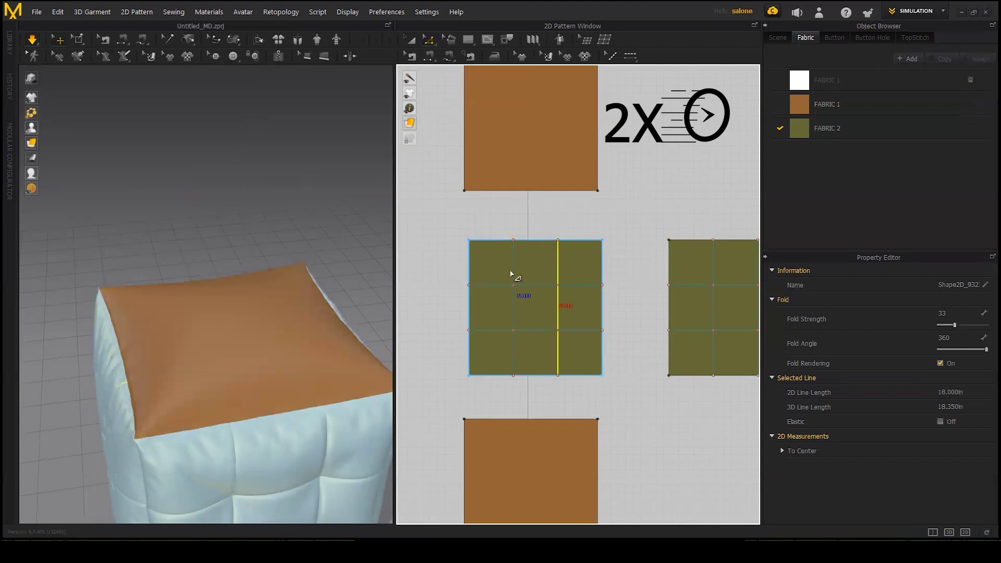
right_drag(521, 216, 532, 347)
key(ctrl+v)
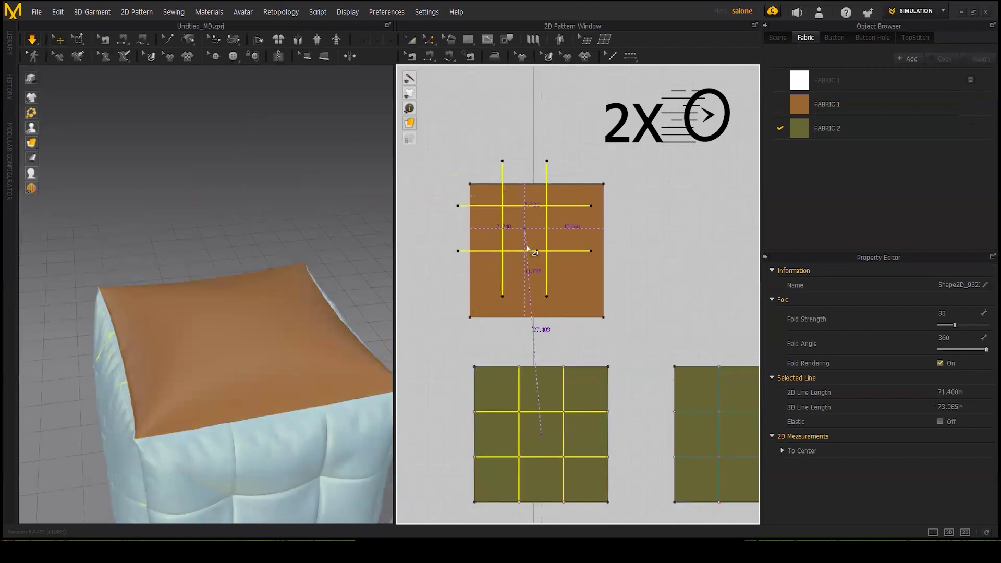
click(656, 312)
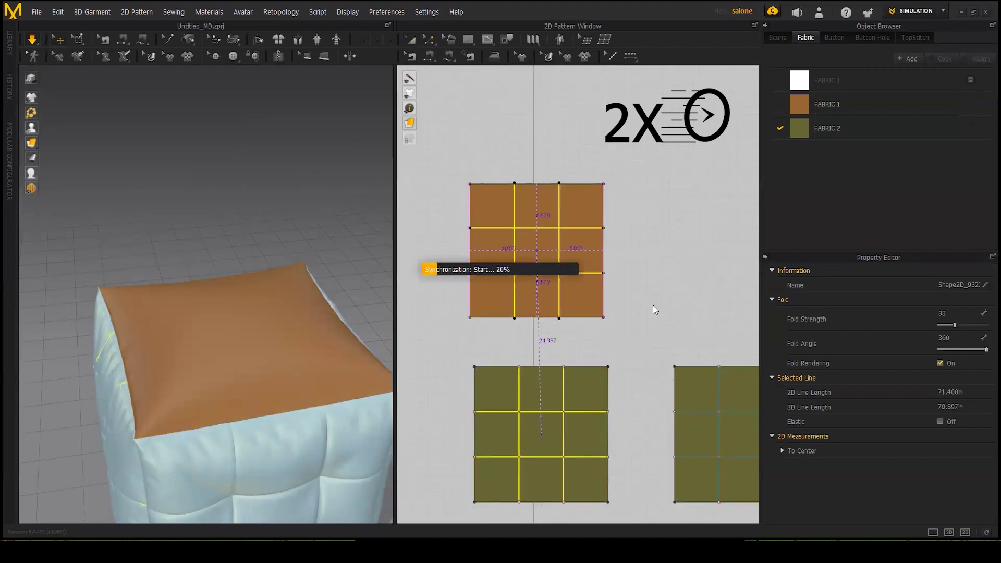
- Zoom around the cube and show the garment's mesh wireframe to check the pasted grid
scroll(485, 349, up, 5)
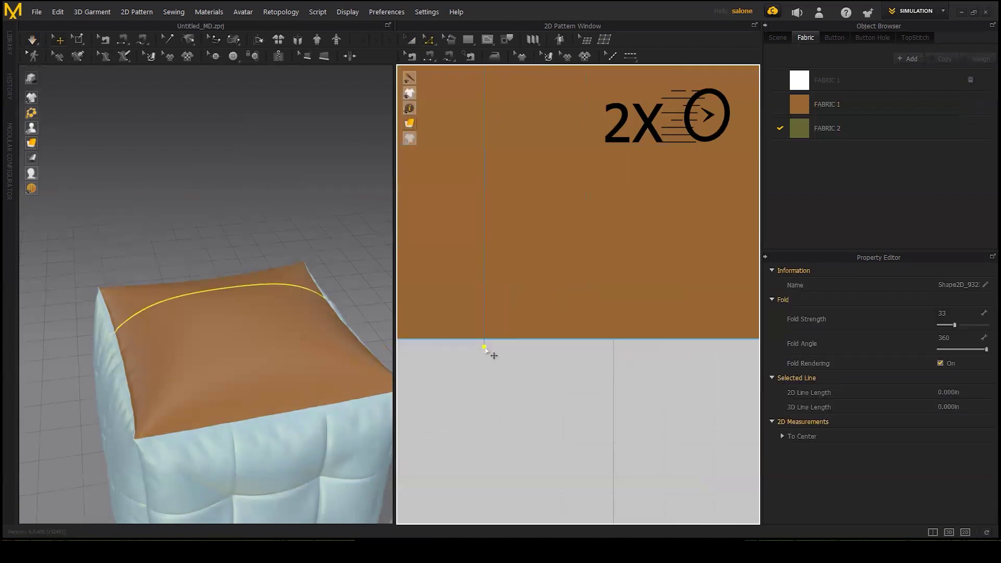
scroll(660, 362, down, 3)
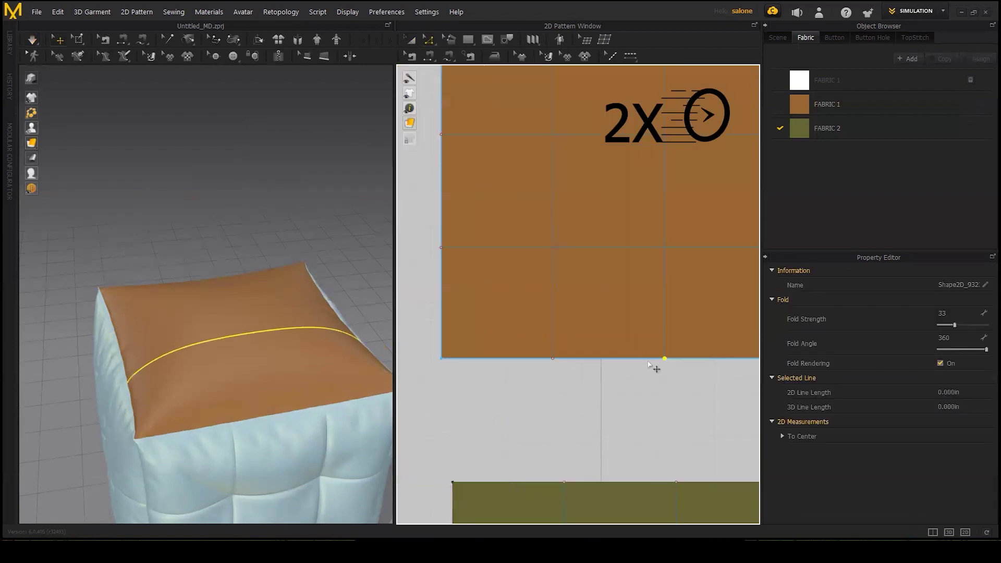
scroll(335, 339, up, 3)
scroll(563, 200, up, 5)
key(Escape)
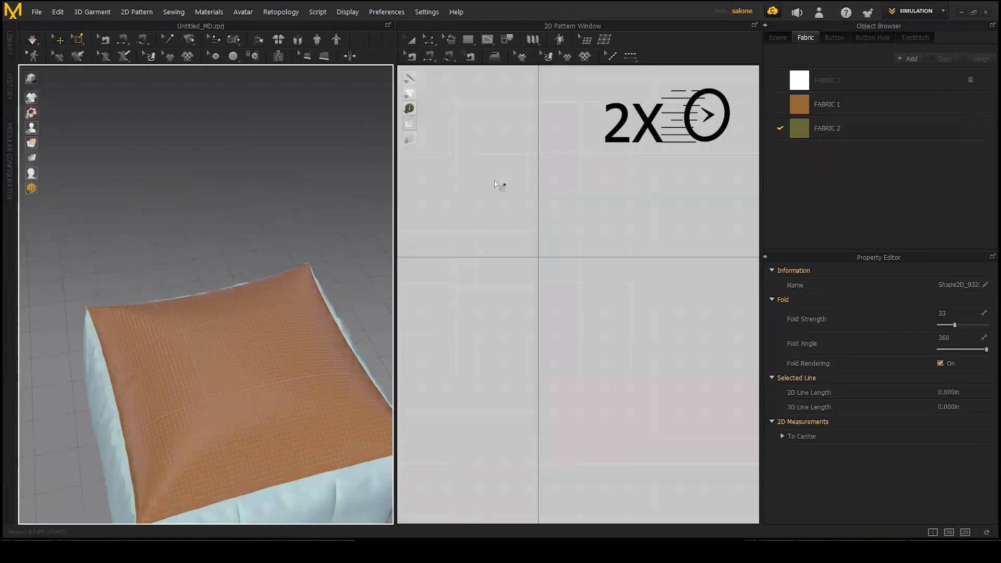
scroll(662, 313, down, 3)
scroll(655, 299, up, 3)
scroll(655, 299, down, 3)
scroll(570, 356, up, 3)
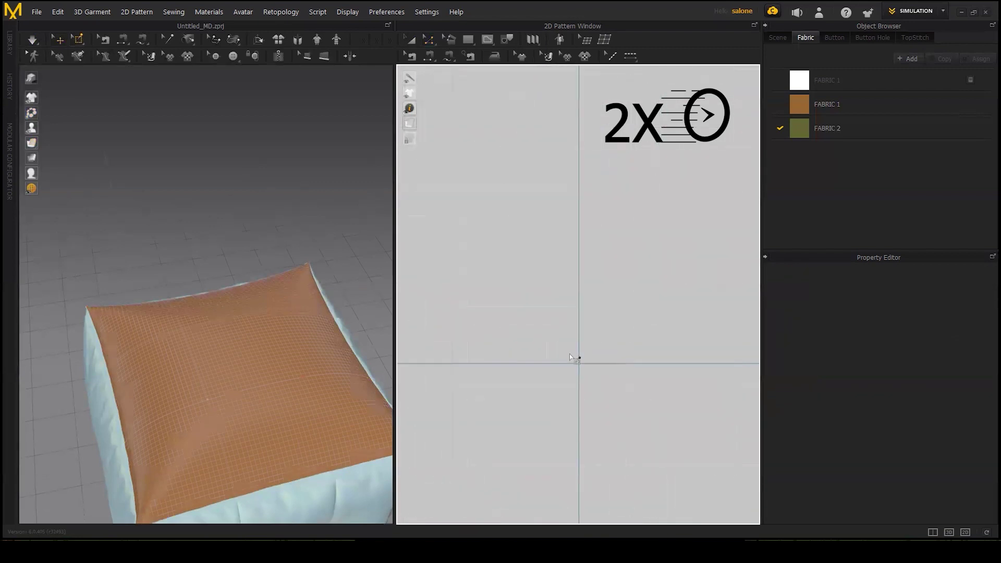
- Select the top pattern and simulate so the 3×3 fold grid tufts the cushion top
click(223, 329)
scroll(174, 257, up, 3)
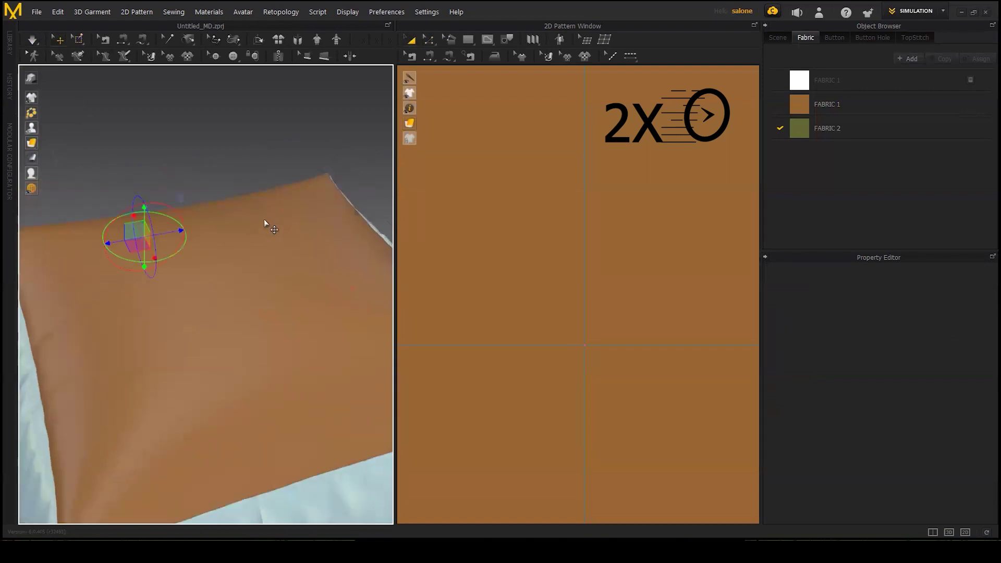
scroll(196, 325, down, 2)
click(197, 322)
right_drag(197, 322, 236, 274)
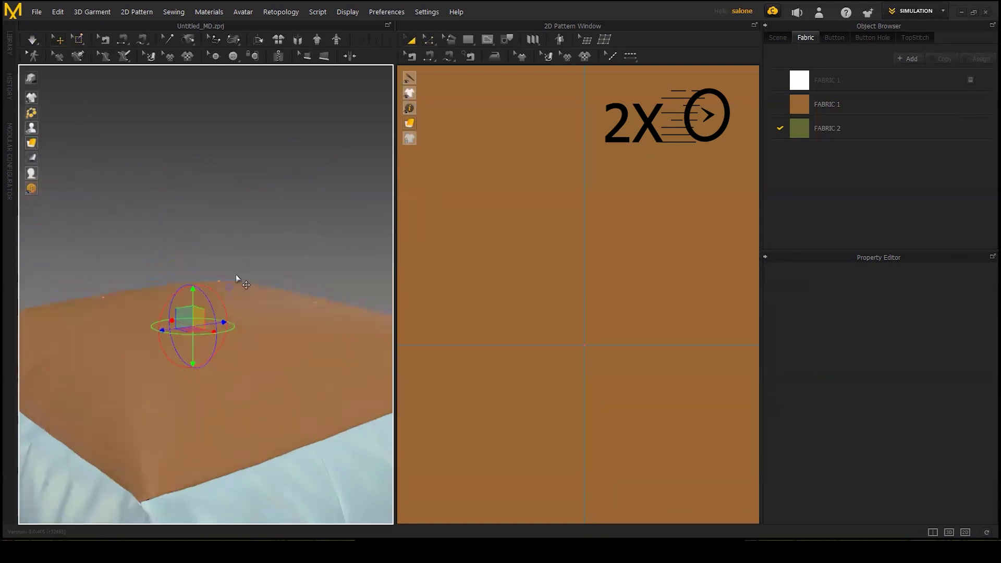
key(space)
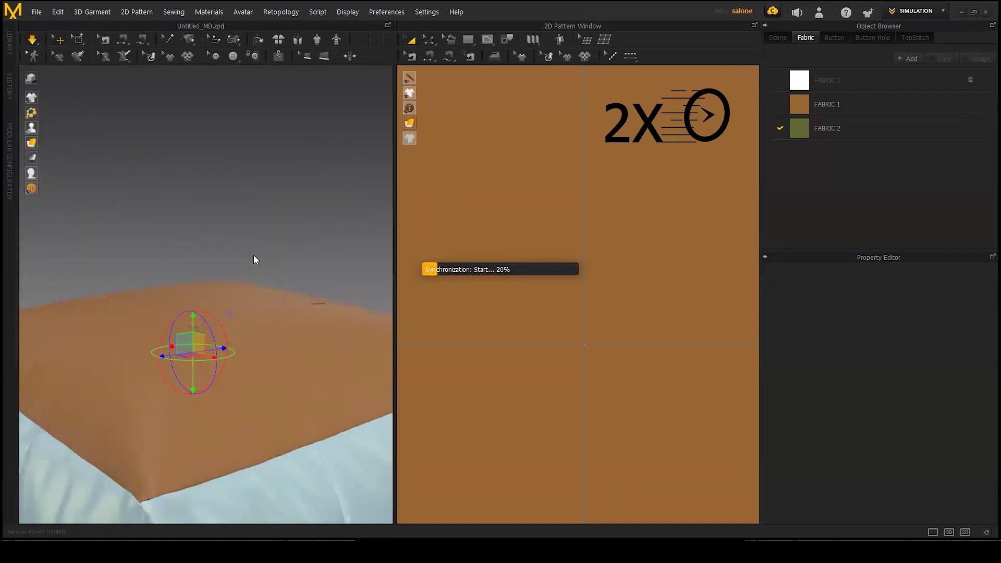
mouse_move(255, 284)
right_down()
mouse_move(288, 295)
mouse_move(292, 324)
right_up()
click(288, 295)
scroll(288, 295, down, 2)
- Set the top panel's Shrinkage Weft to 103
click(962, 469)
text(103)
key(Return)
click(344, 224)
right_drag(344, 224, 296, 317)
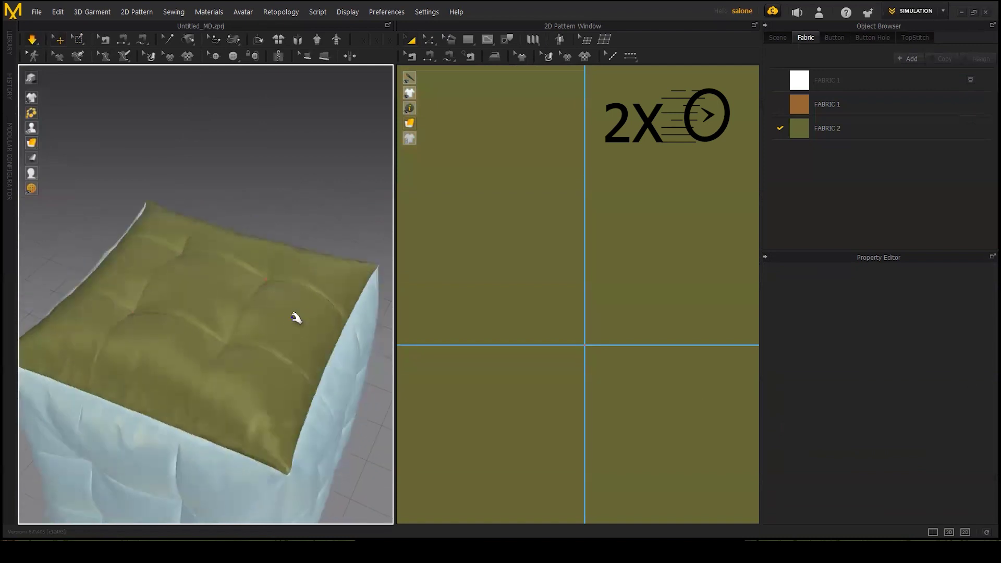
- Unfreeze all the cube's panels and orbit around to inspect every tufted face
right_click(280, 271)
click(282, 281)
click(277, 233)
right_click(277, 232)
click(253, 167)
click(276, 189)
mouse_move(216, 297)
right_down()
mouse_move(234, 351)
mouse_move(228, 261)
mouse_move(196, 248)
mouse_move(103, 280)
mouse_move(240, 330)
mouse_move(273, 358)
mouse_move(255, 271)
mouse_move(277, 198)
mouse_move(292, 207)
mouse_move(212, 264)
mouse_move(275, 306)
mouse_move(286, 346)
mouse_move(232, 333)
mouse_move(292, 338)
mouse_move(277, 408)
mouse_move(313, 313)
right_up()
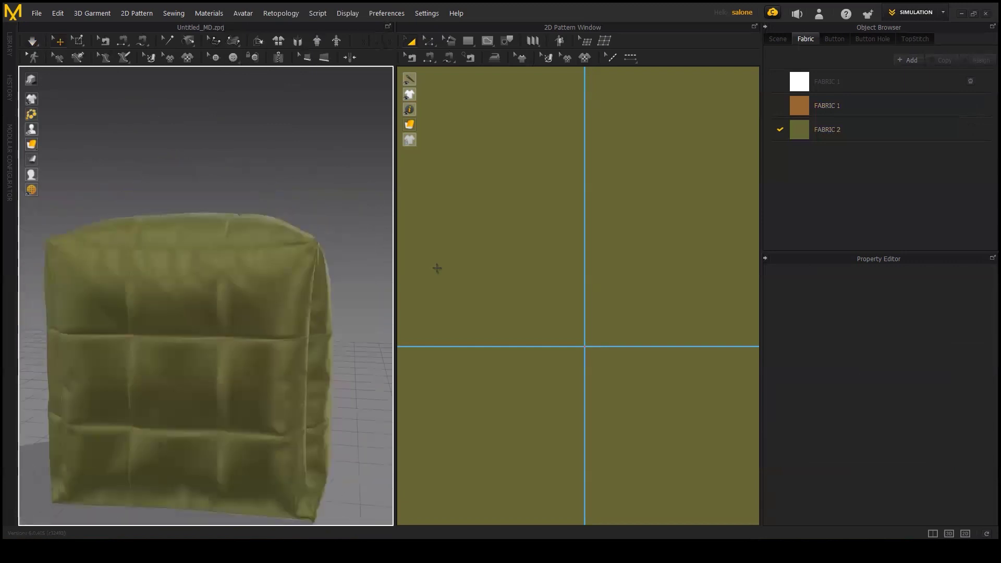
click(799, 125)
scroll(147, 269, down, 2)
scroll(531, 259, down, 3)
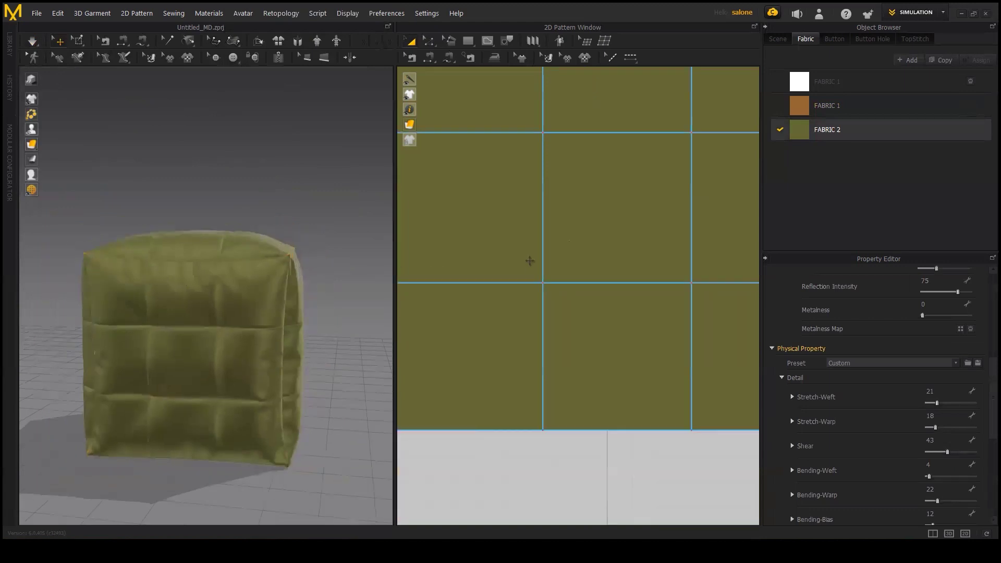
scroll(531, 259, down, 3)
right_drag(230, 303, 217, 313)
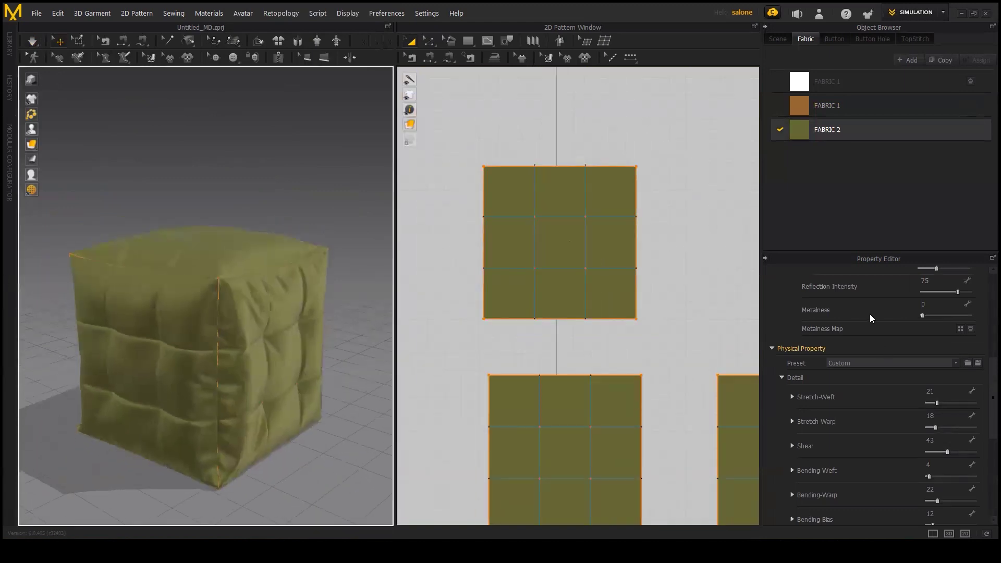
click(545, 273)
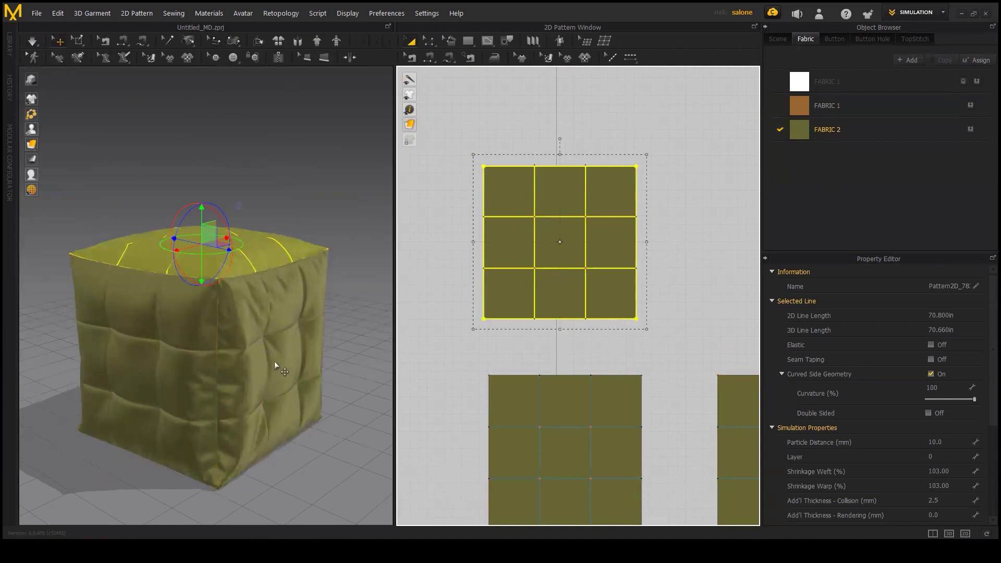
right_drag(277, 365, 263, 369)
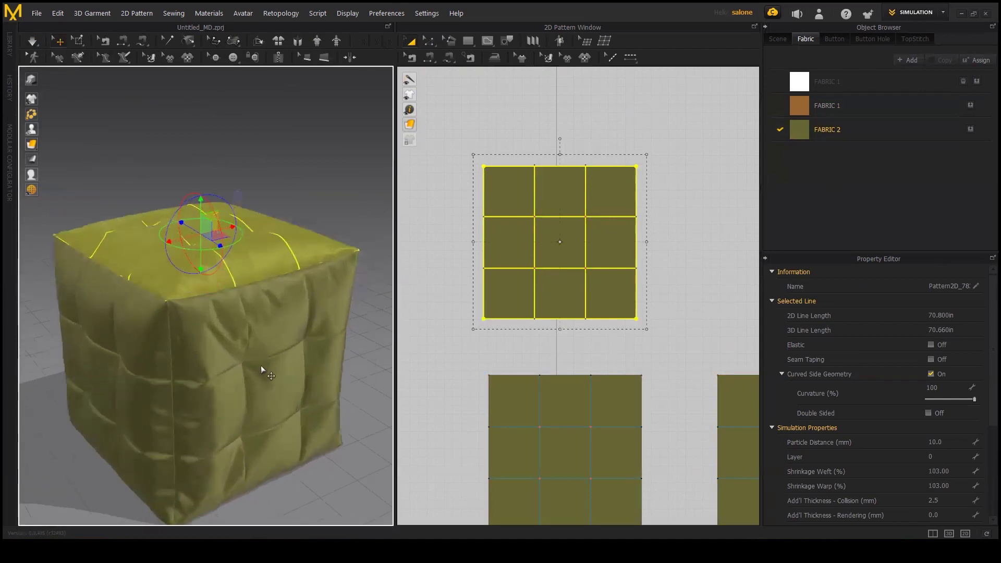
click(830, 137)
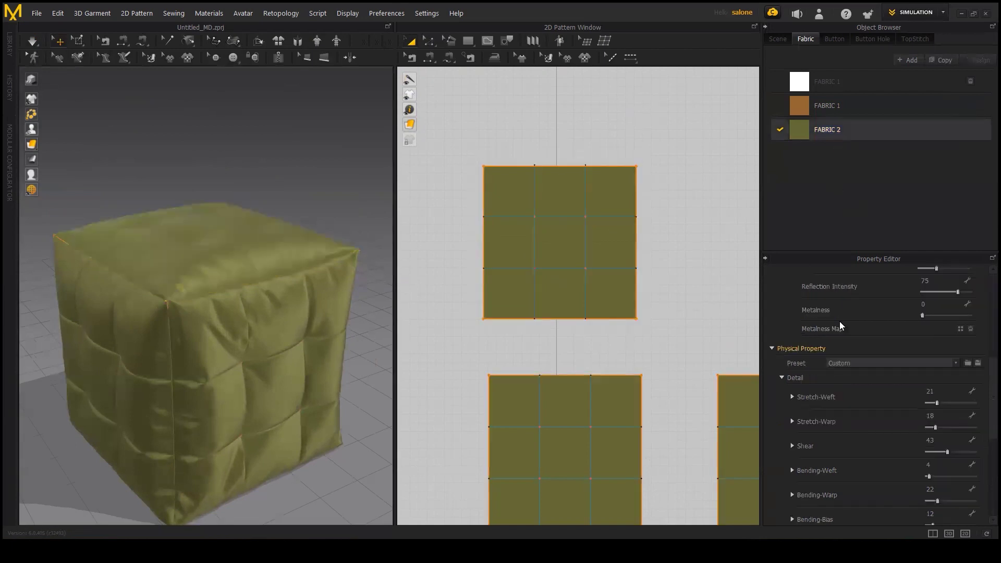
scroll(829, 415, up, 2)
scroll(827, 414, up, 1)
scroll(827, 414, down, 1)
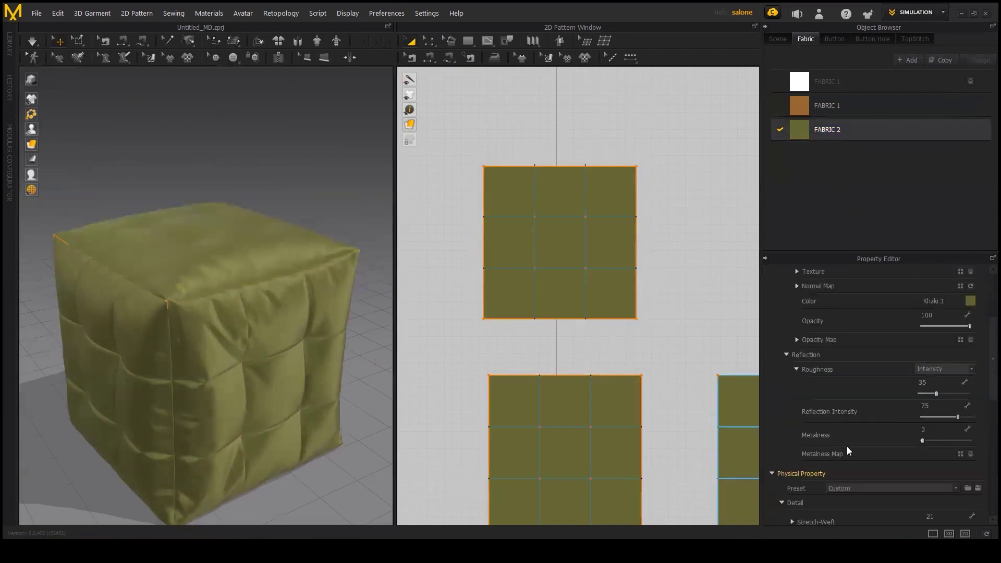
click(853, 488)
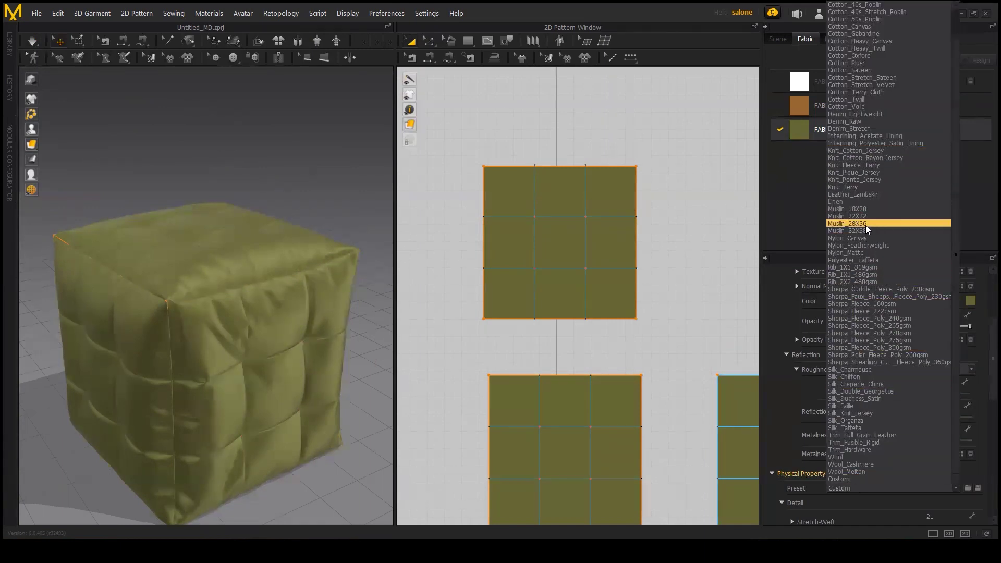
click(683, 290)
mouse_move(213, 337)
right_down()
mouse_move(49, 308)
mouse_move(98, 283)
mouse_move(118, 310)
mouse_move(150, 325)
mouse_move(364, 326)
mouse_move(397, 352)
mouse_move(306, 376)
mouse_move(335, 230)
mouse_move(239, 327)
mouse_move(306, 224)
mouse_move(308, 244)
right_up()
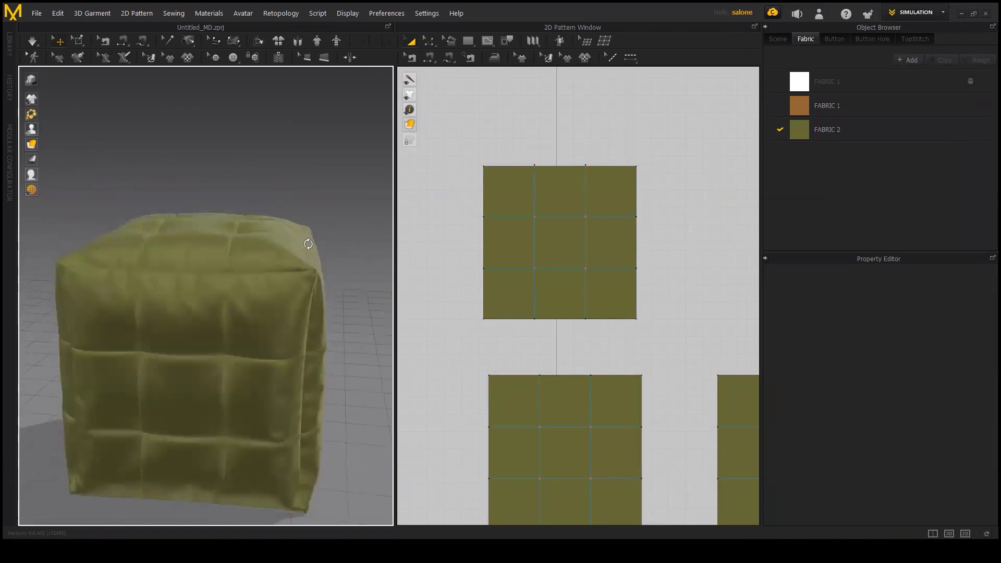